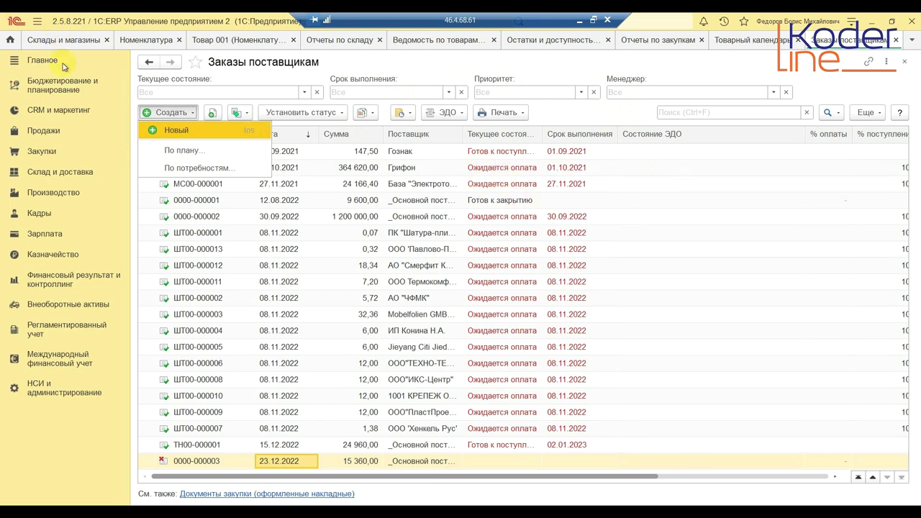
Step: Open the list of inventory planning scenarios from the budgeting and planning settings and catalogs
left_click(57, 84)
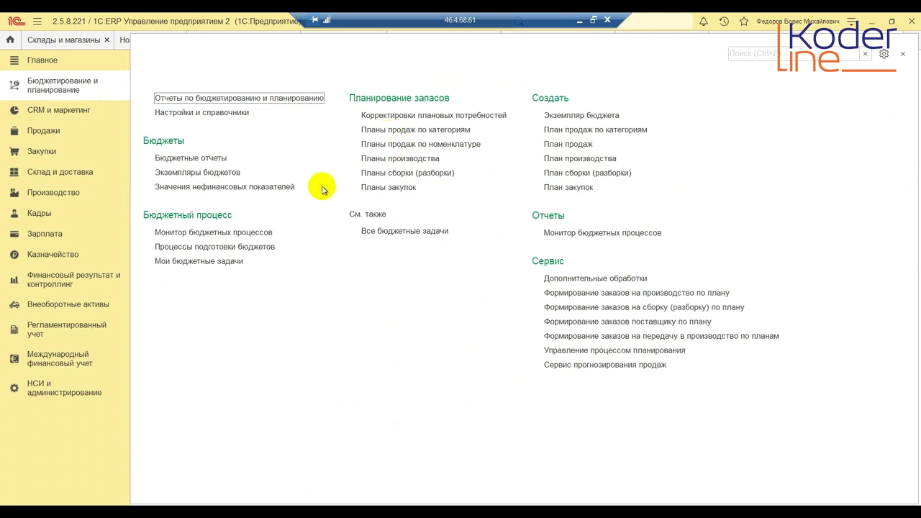
left_click(189, 113)
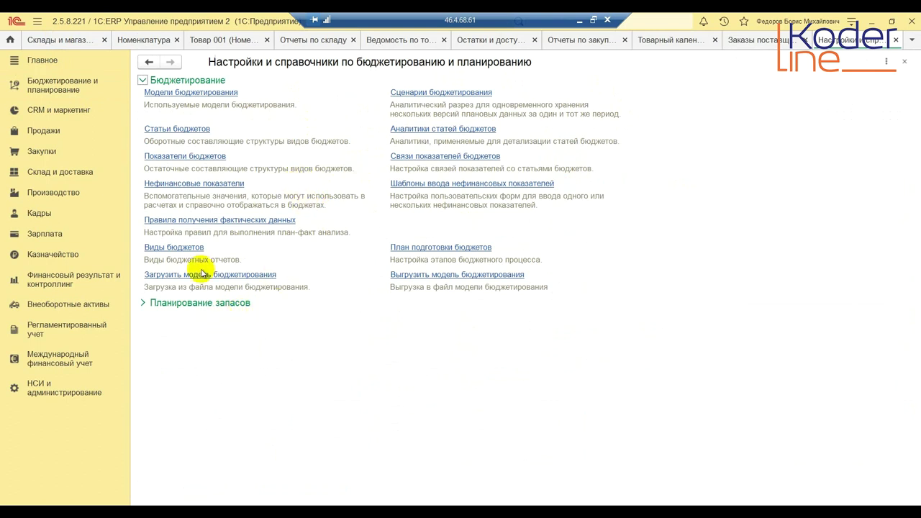
left_click(179, 305)
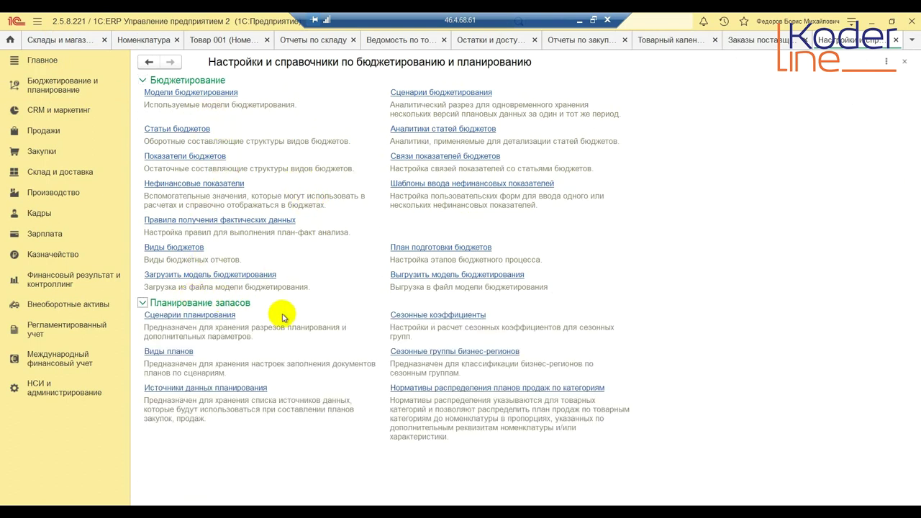
left_click(207, 315)
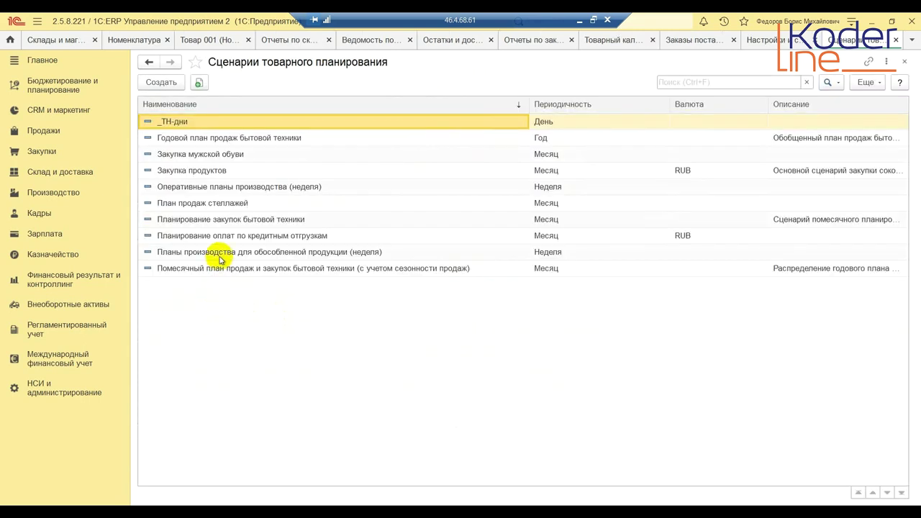
Step: Create a planning scenario named Месячный with the periodicity Месяц
left_click(173, 82)
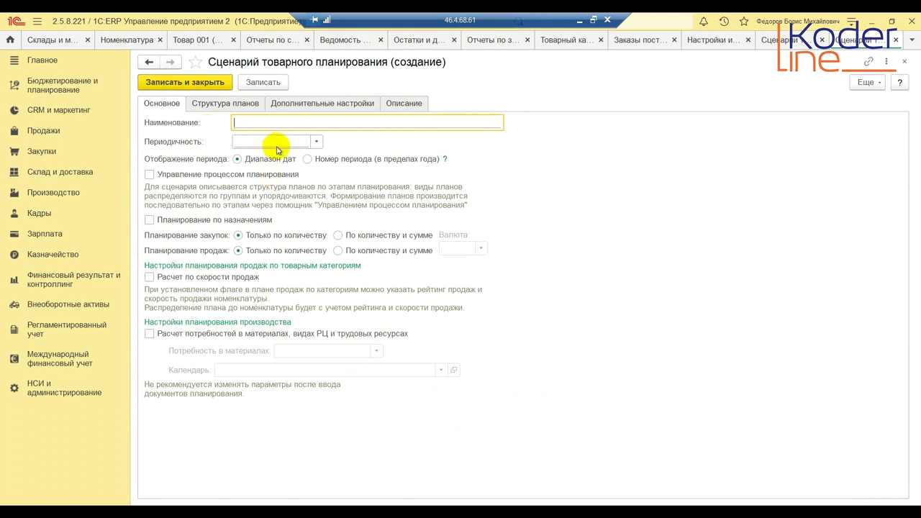
type("Месячный")
left_click(316, 141)
left_click(282, 201)
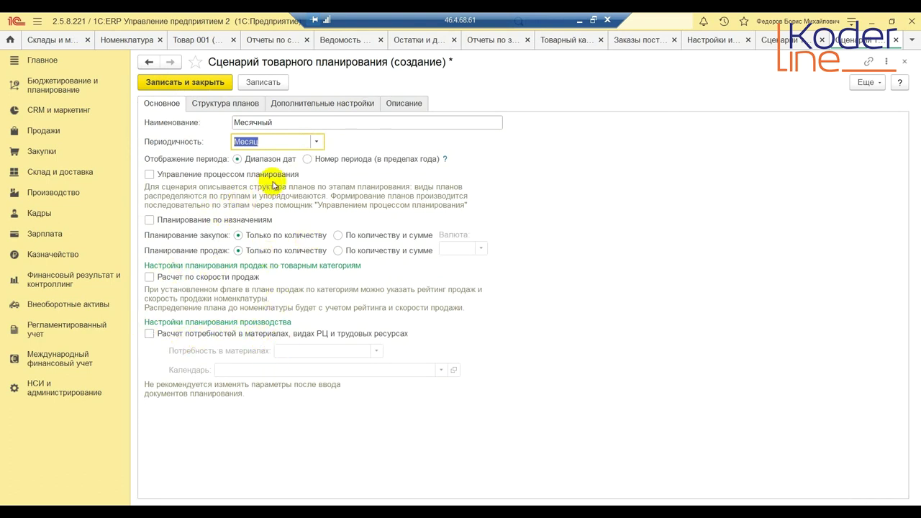
Step: Save the scenario and add a purchase plan type Закупки-месяц to its plan structure, filled by formula and detailed by warehouse, and save it
left_click(235, 104)
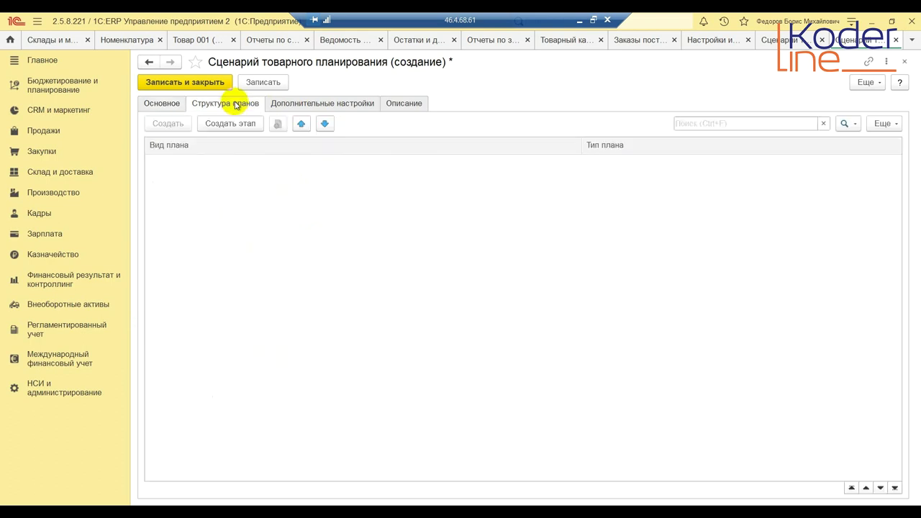
left_click(168, 124)
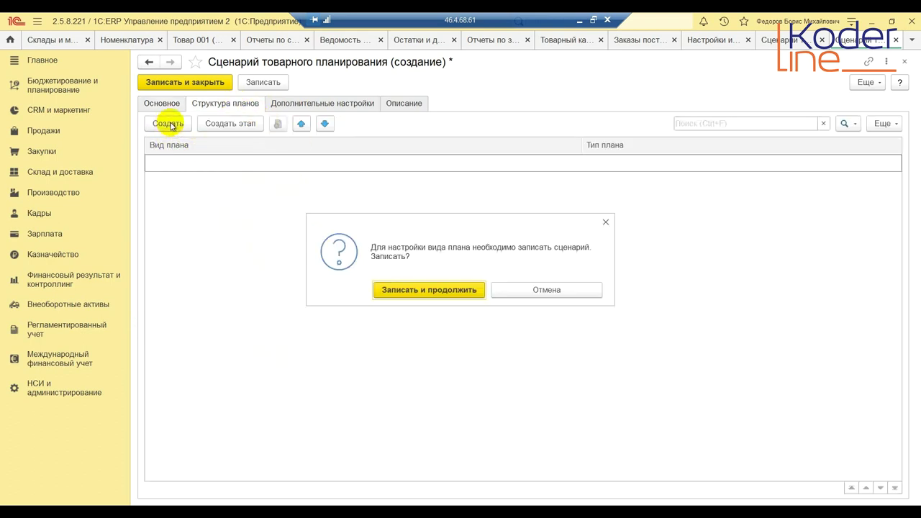
left_click(456, 292)
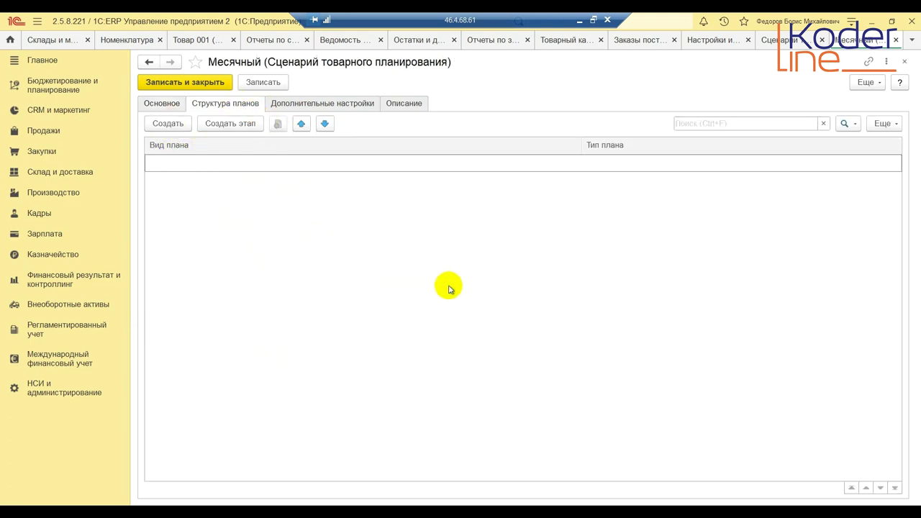
left_click(175, 125)
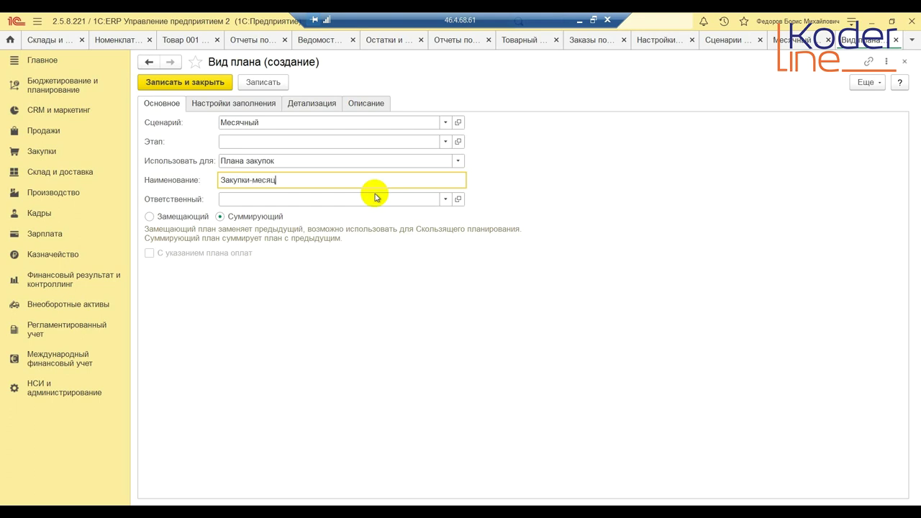
left_click(237, 102)
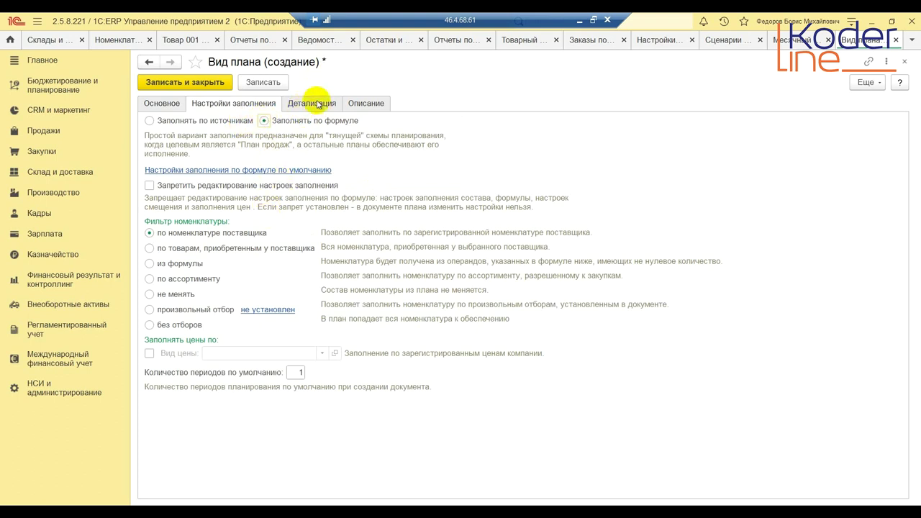
left_click(317, 103)
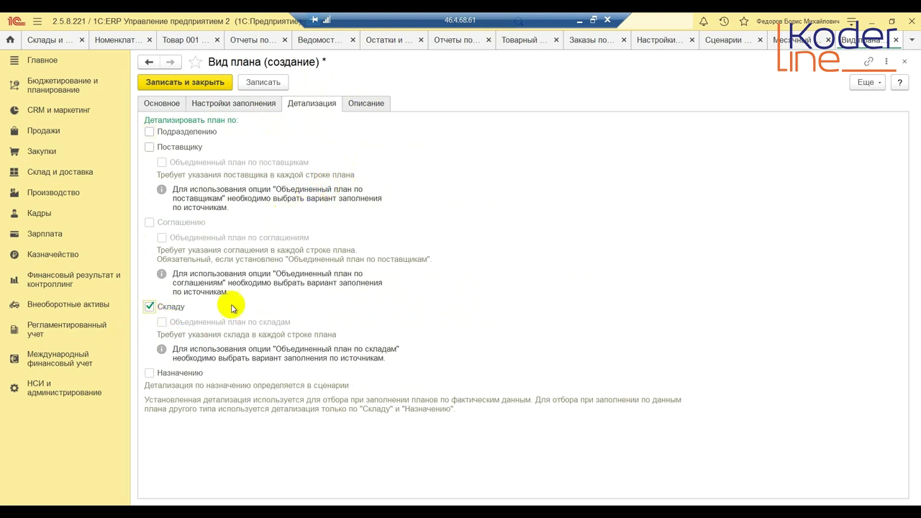
left_click(213, 85)
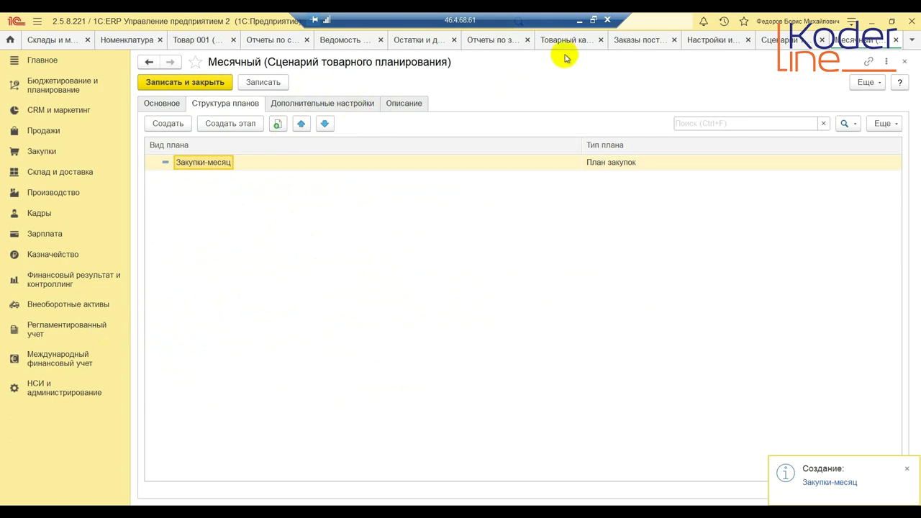
Step: Create a new purchase plan document for the Месячный scenario and accept updating its filling rule
left_click(50, 92)
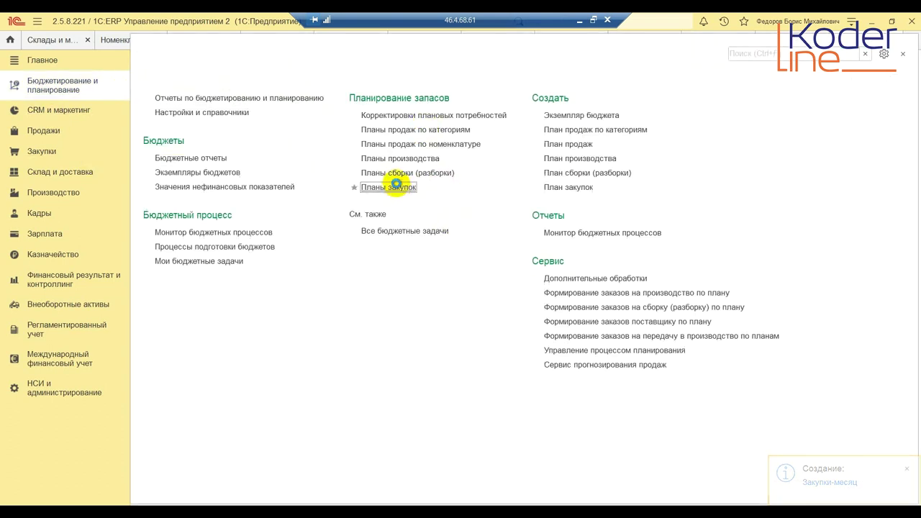
left_click(384, 185)
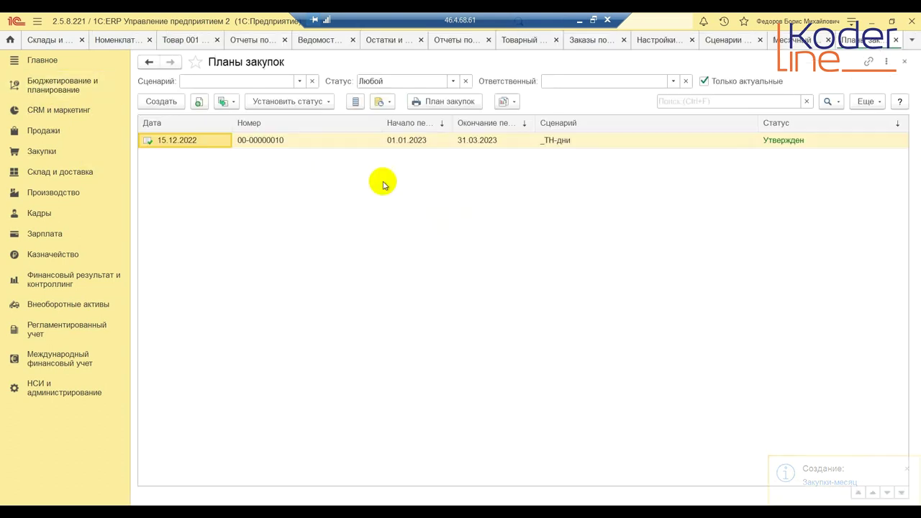
left_click(164, 101)
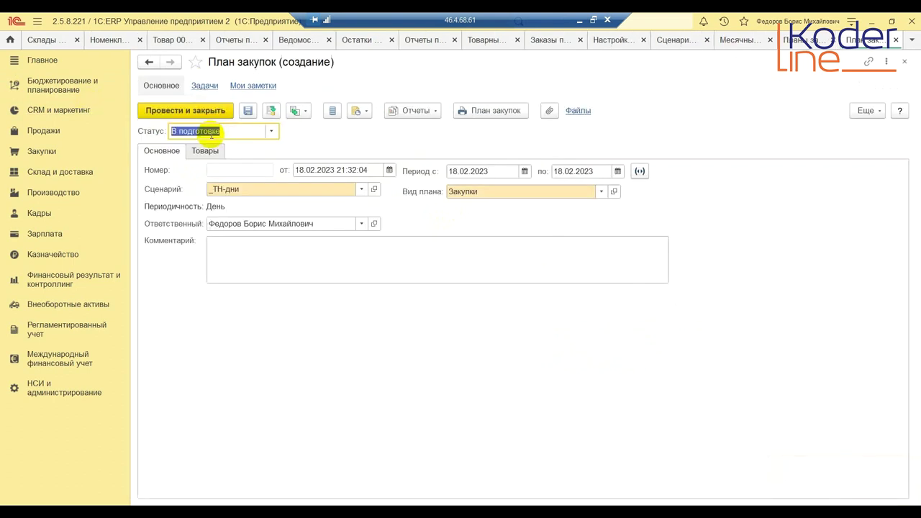
left_click(273, 195)
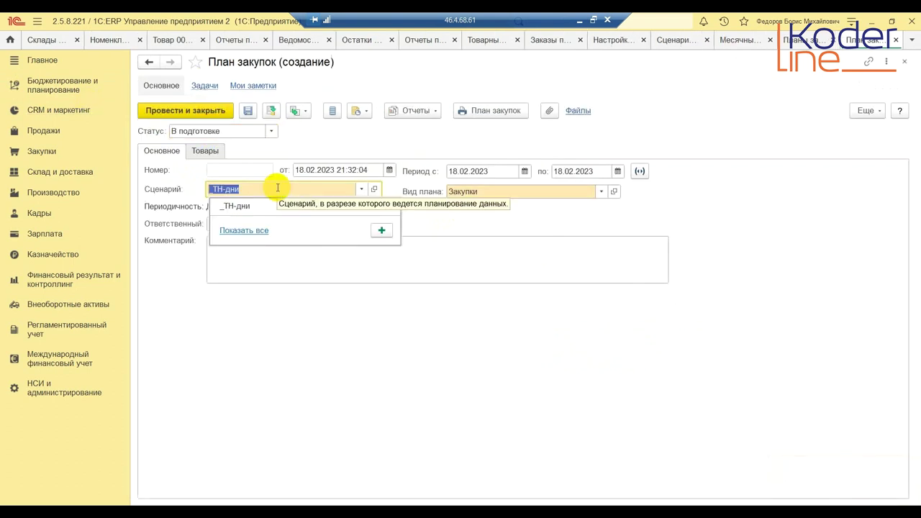
type("ме")
left_click(271, 206)
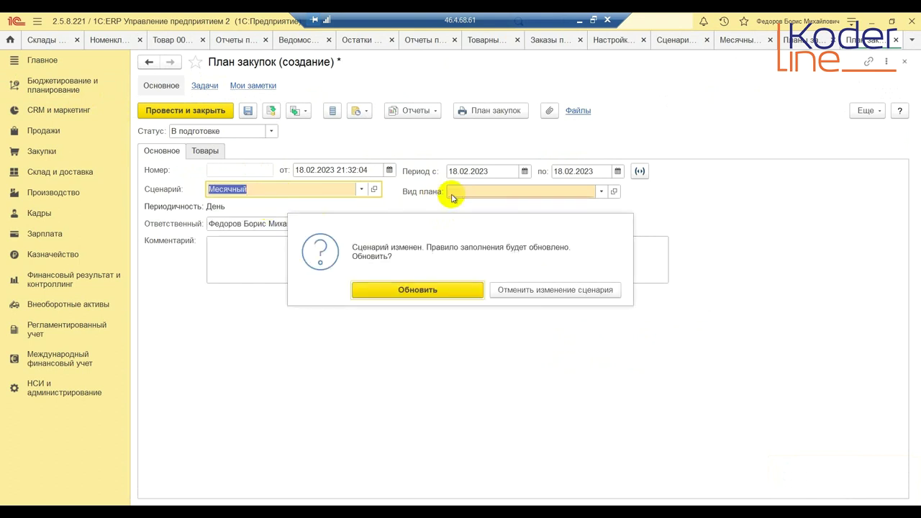
left_click(422, 288)
left_click(517, 192)
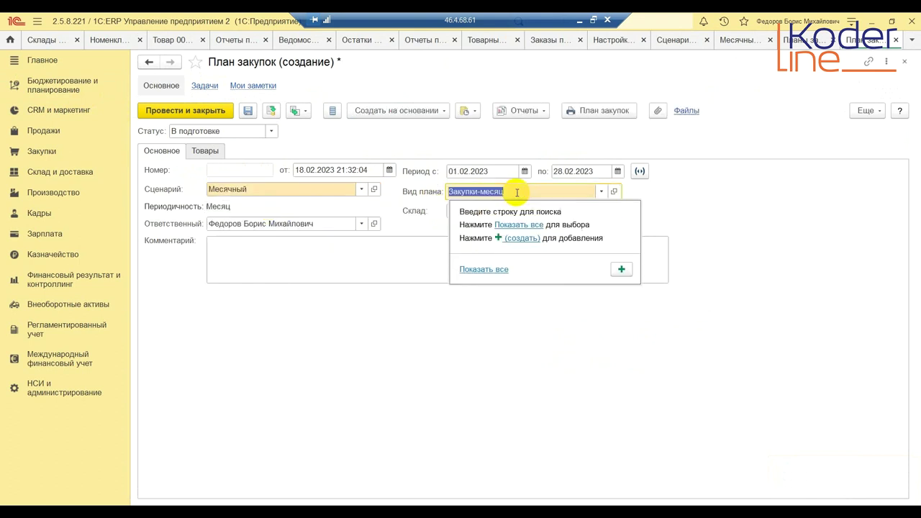
Step: Set the purchase plan's period end to 30.04.2023 and its warehouse to Управление запасами
left_click(617, 172)
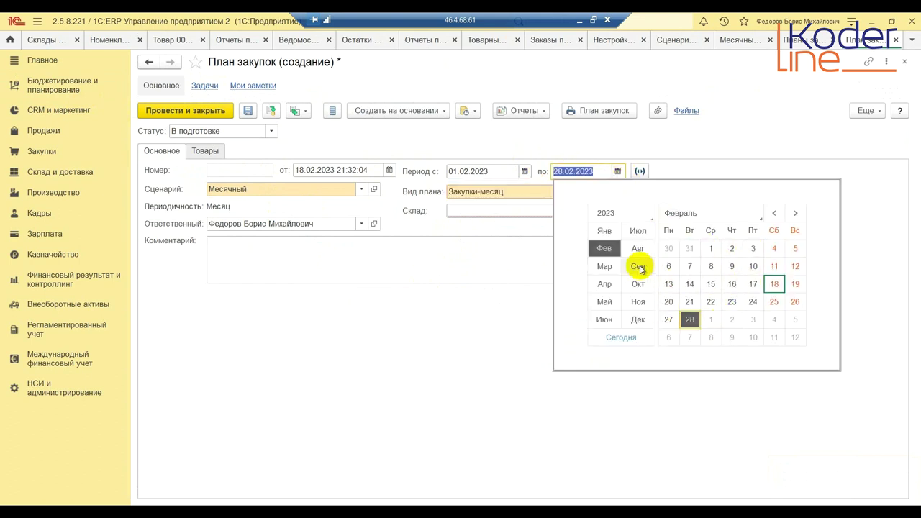
left_click(604, 284)
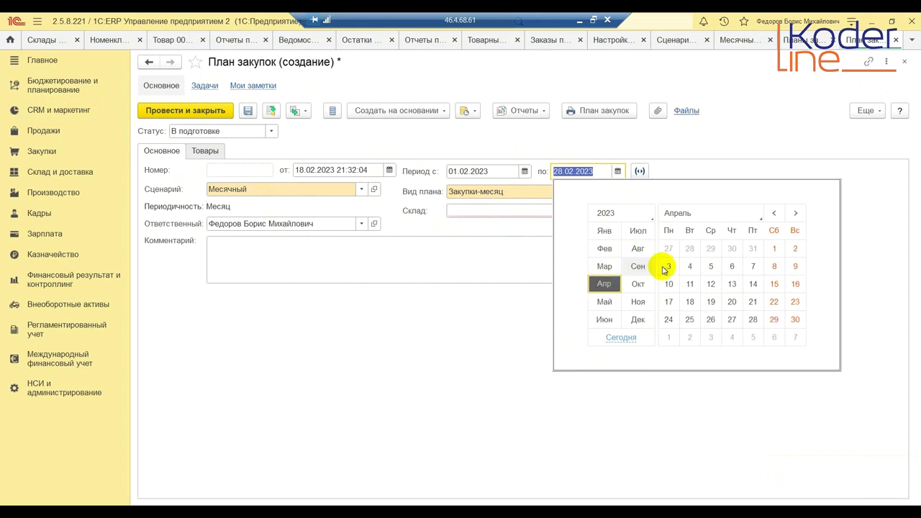
left_click(792, 320)
left_click(555, 248)
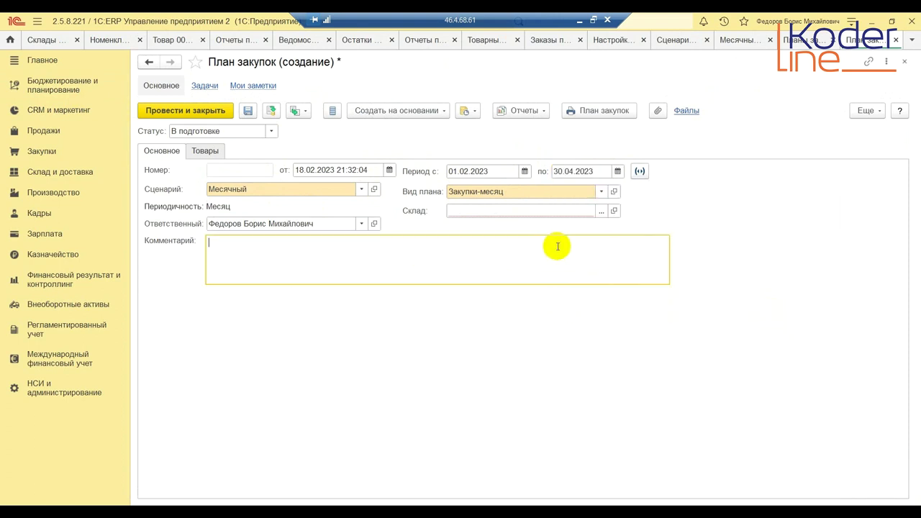
left_click(504, 206)
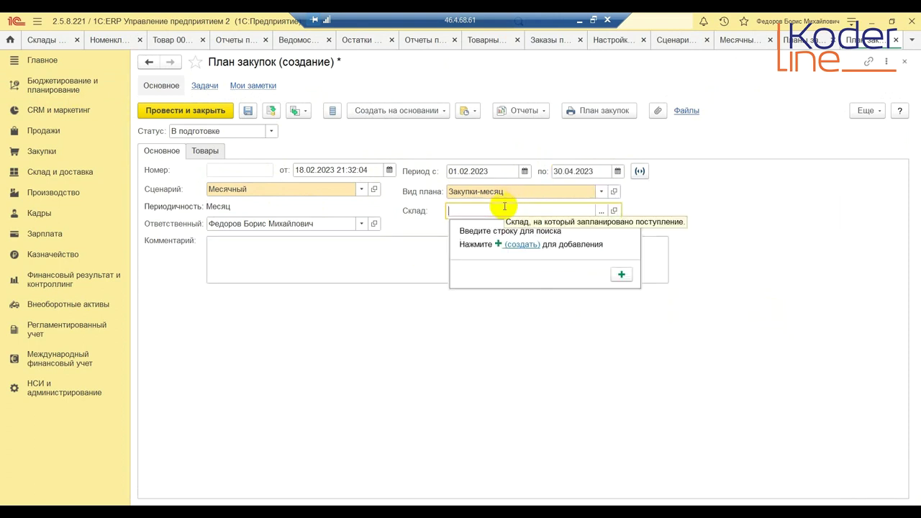
type("упр")
left_click(507, 228)
left_click(410, 259)
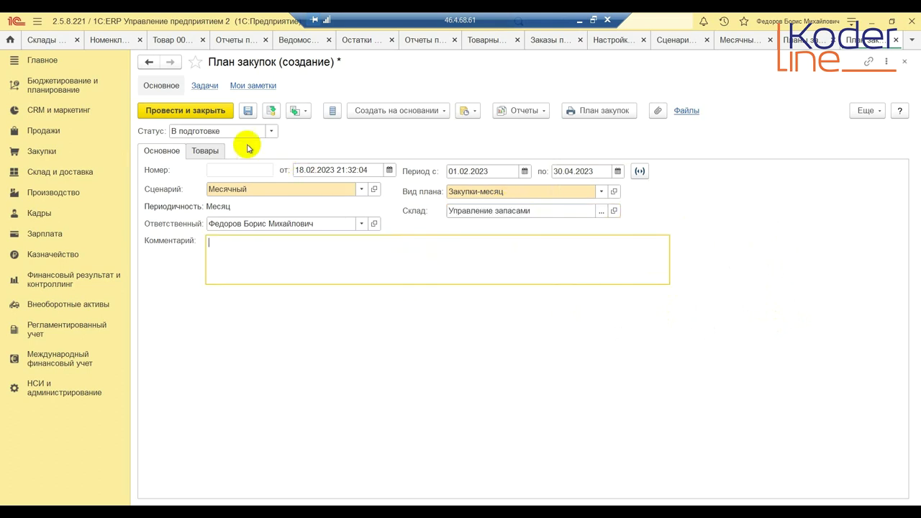
Step: Add Товар 002 as a line in the purchase plan's goods table
left_click(204, 150)
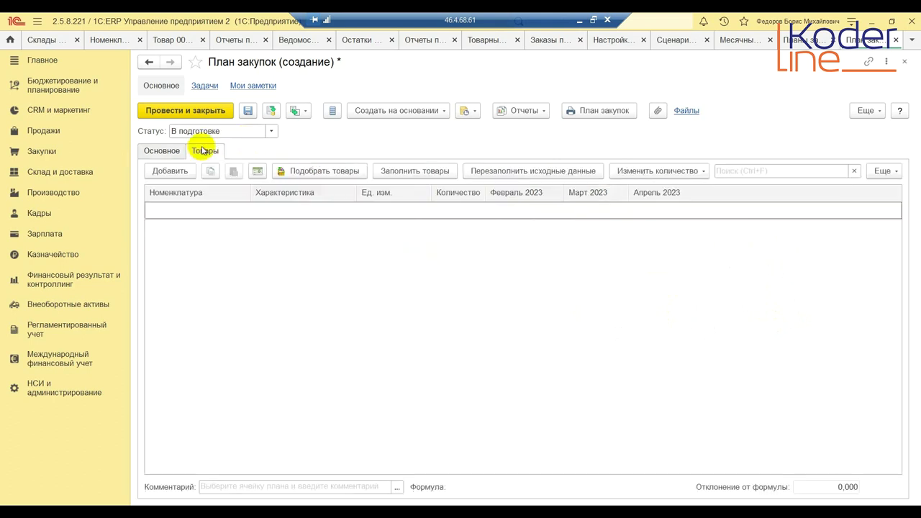
left_click(173, 173)
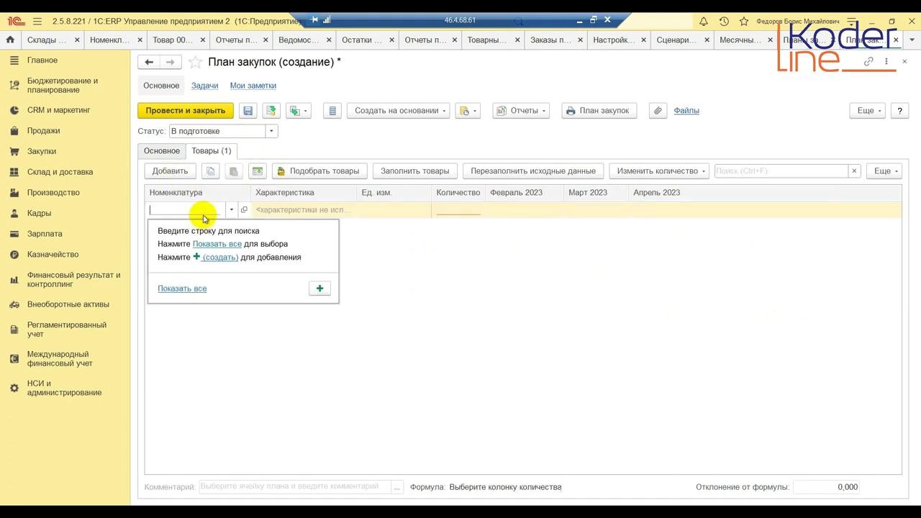
type("товар")
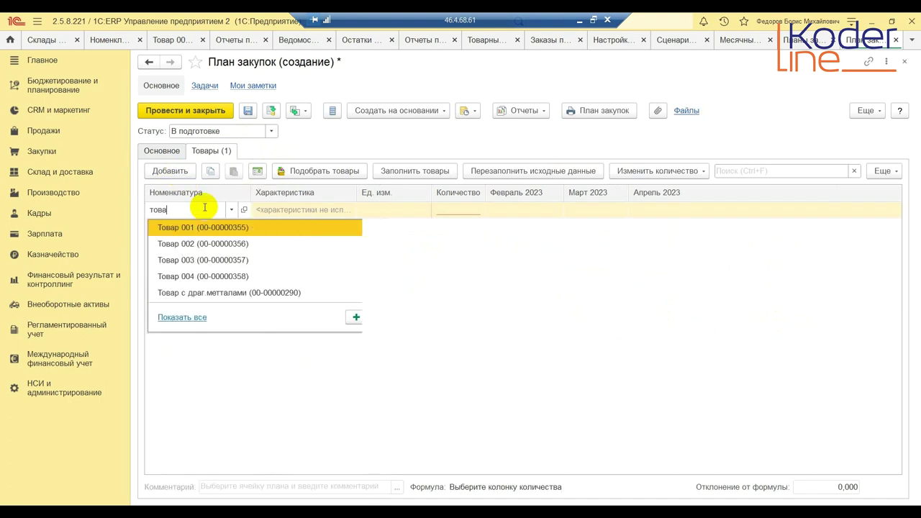
left_click(200, 244)
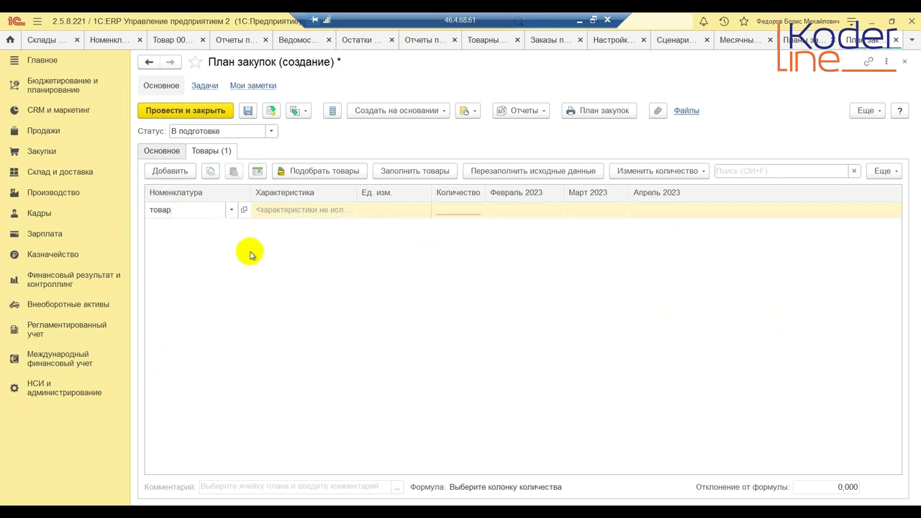
Step: Set the planned quantity of Товар 002 to 100 for each of February, March and April 2023
left_click(469, 210)
left_click(515, 210)
left_click(515, 210)
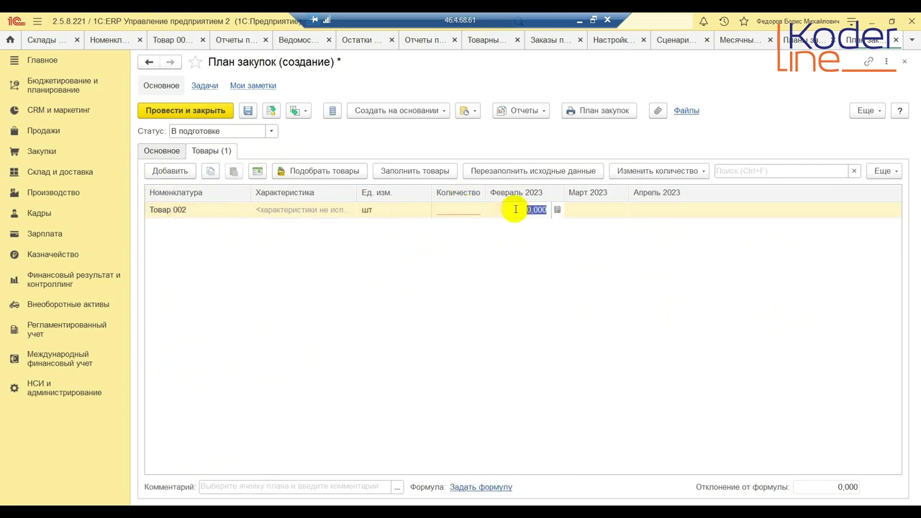
type("1100")
left_click(596, 209)
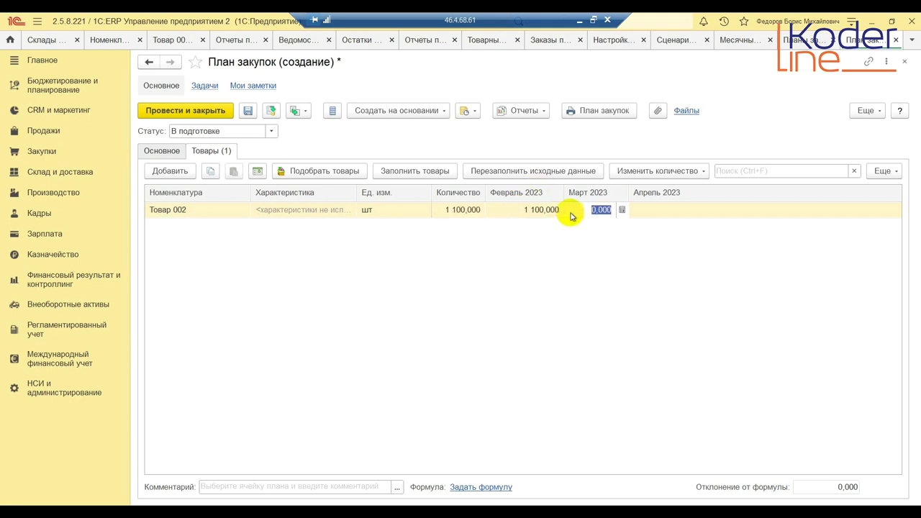
double_click(534, 210)
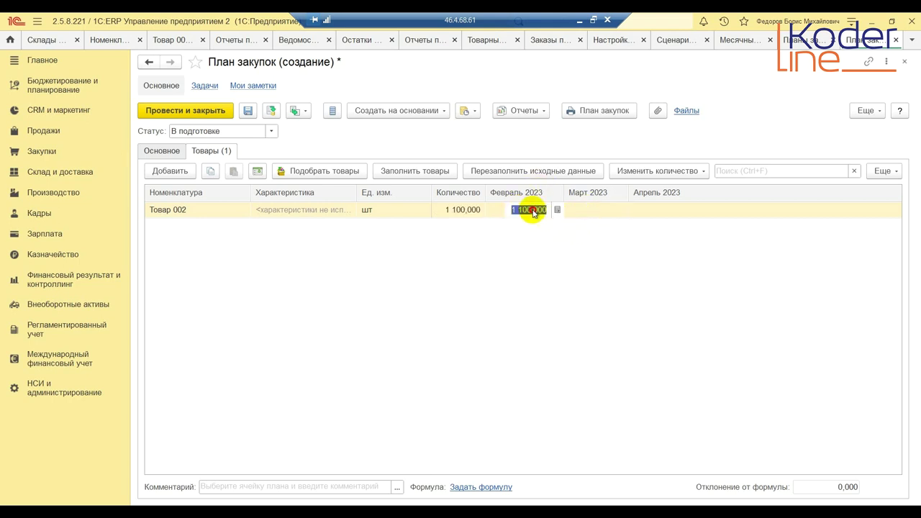
left_click_drag(534, 209, 511, 209)
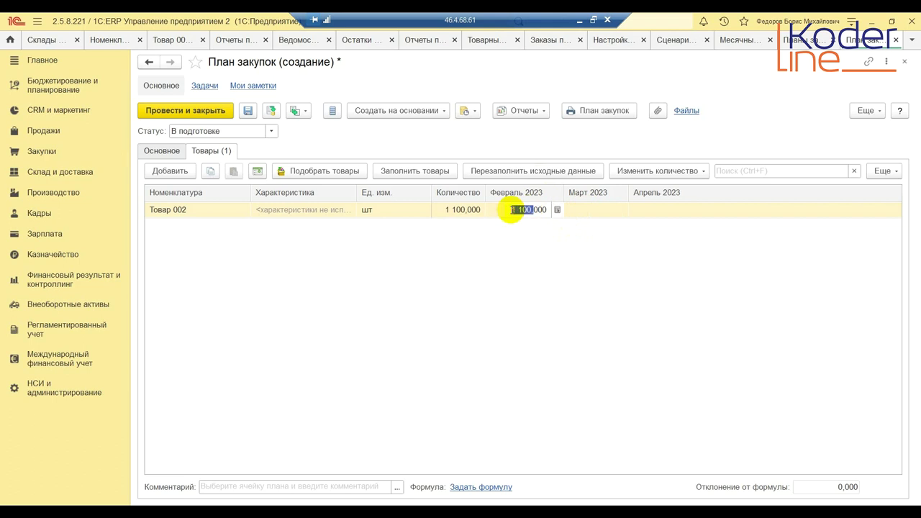
left_click(602, 209)
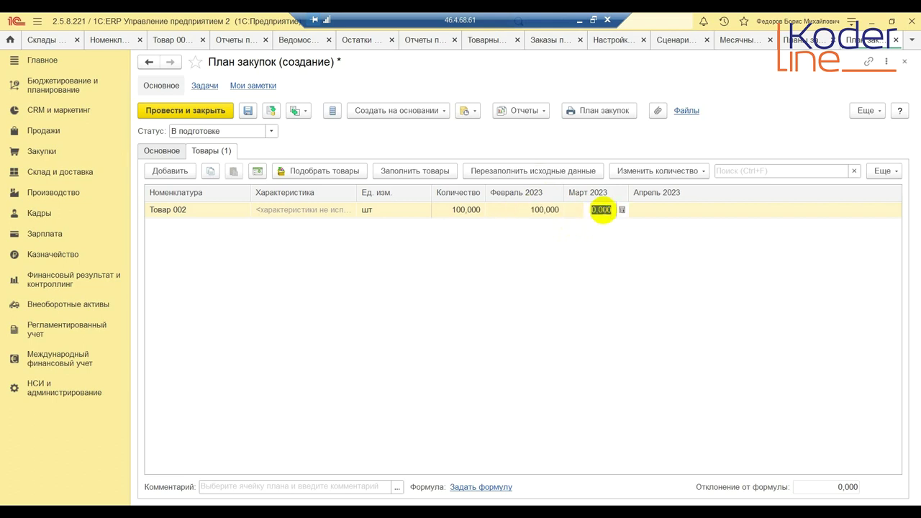
left_click(674, 211)
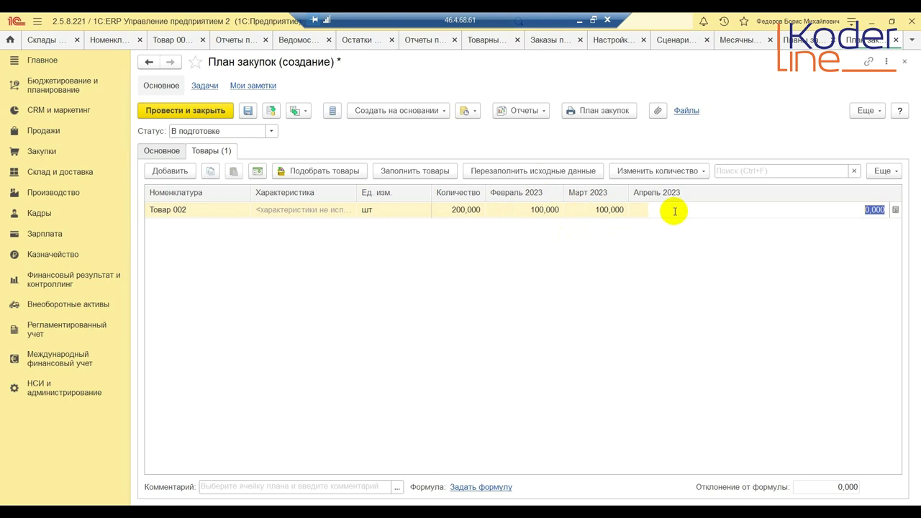
type("100")
key("Return")
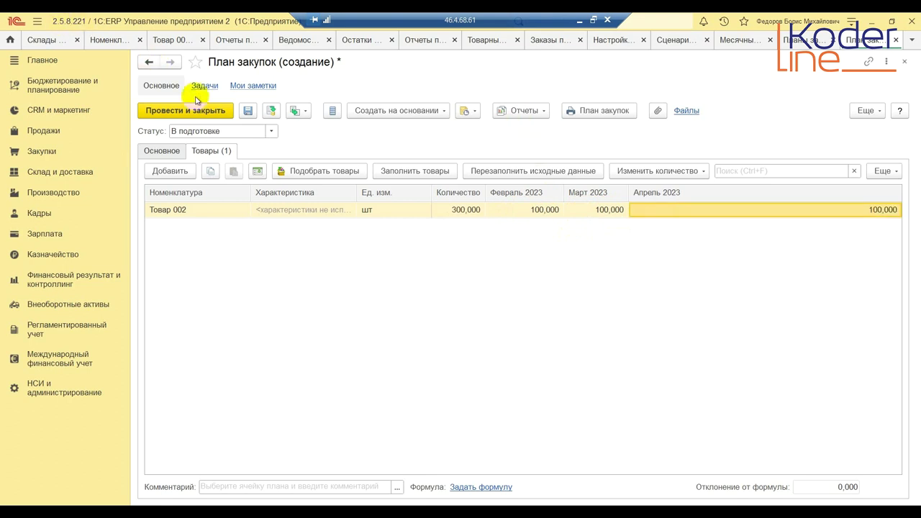
Step: Set the purchase plan's status to Утвержден, then post and close the document
left_click(270, 131)
left_click(226, 198)
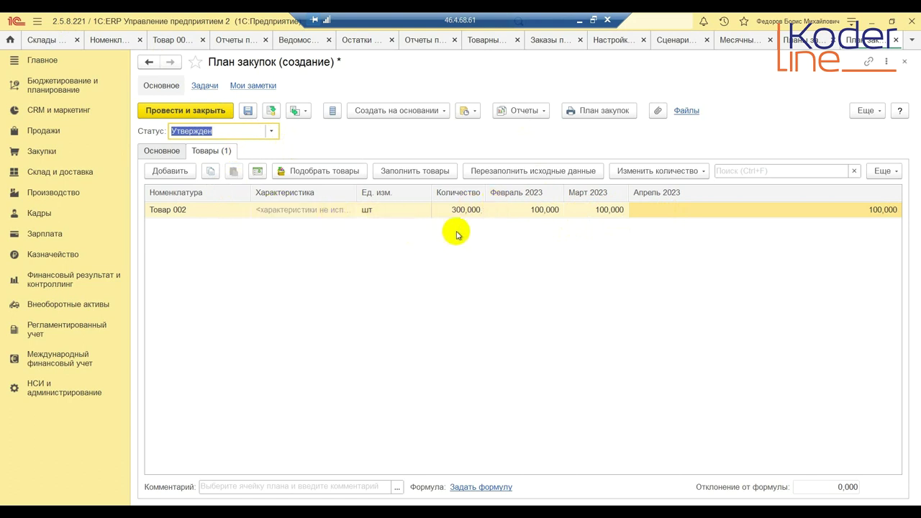
left_click(188, 116)
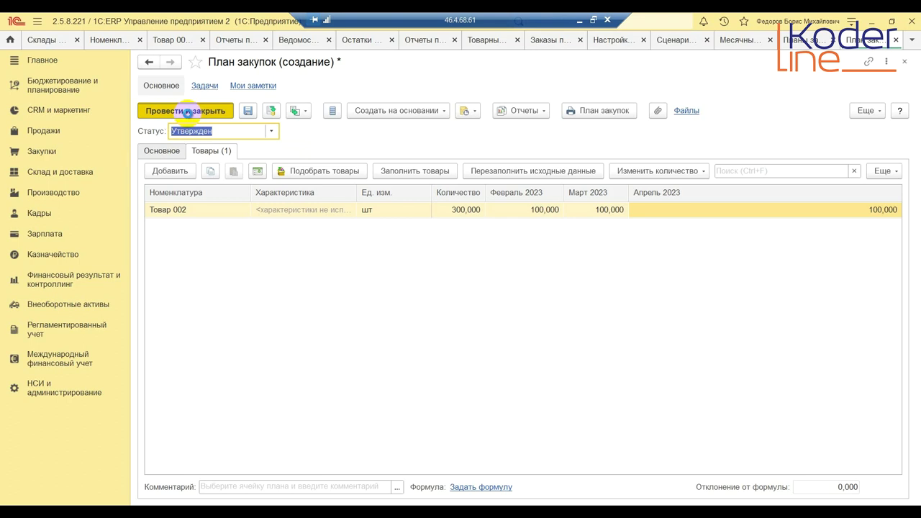
Step: Reopen the new Месячный purchase plan, set its document date to 31.01.2023, and post and close it
double_click(200, 150)
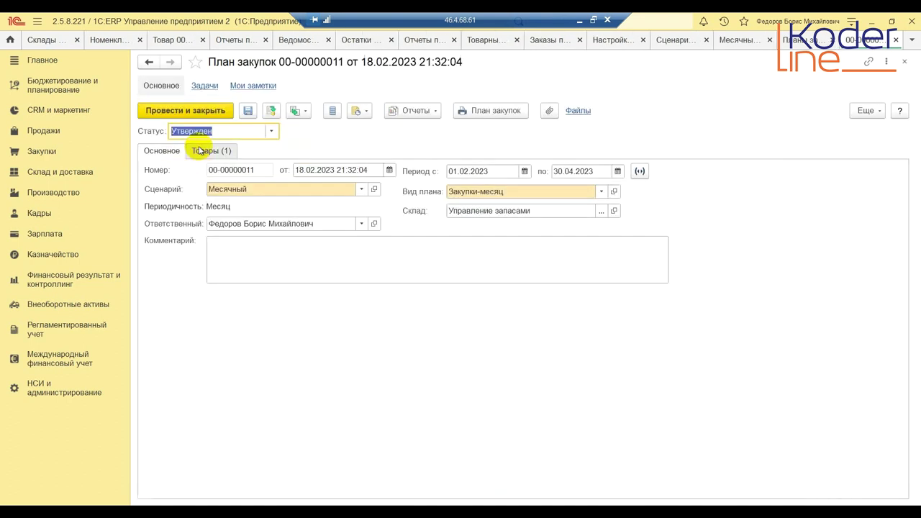
left_click(390, 170)
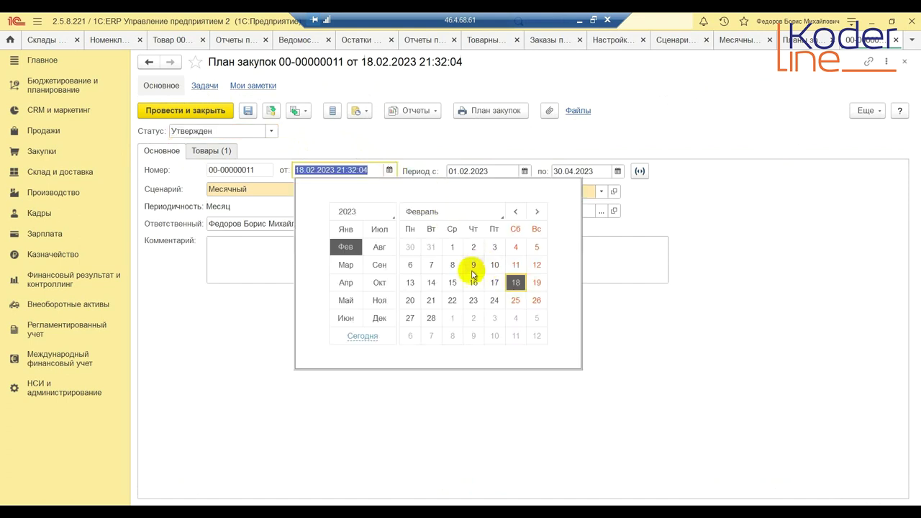
left_click(433, 248)
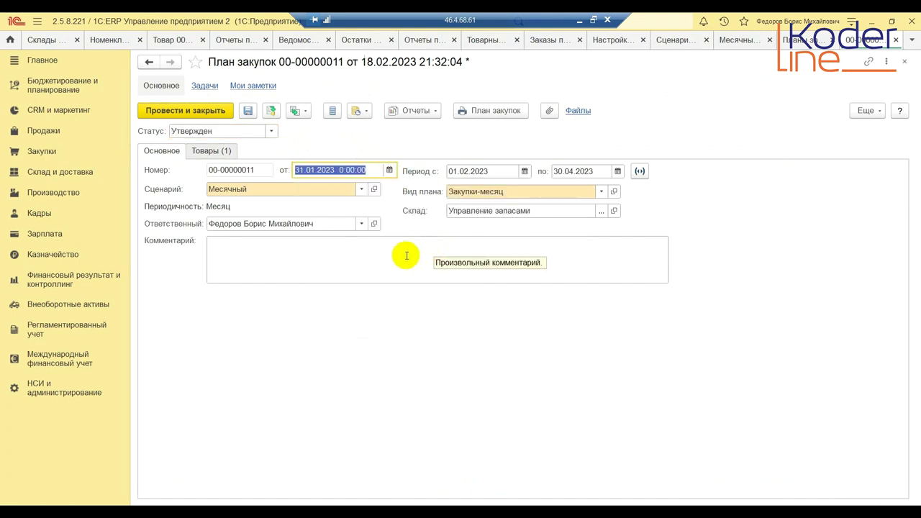
left_click(385, 254)
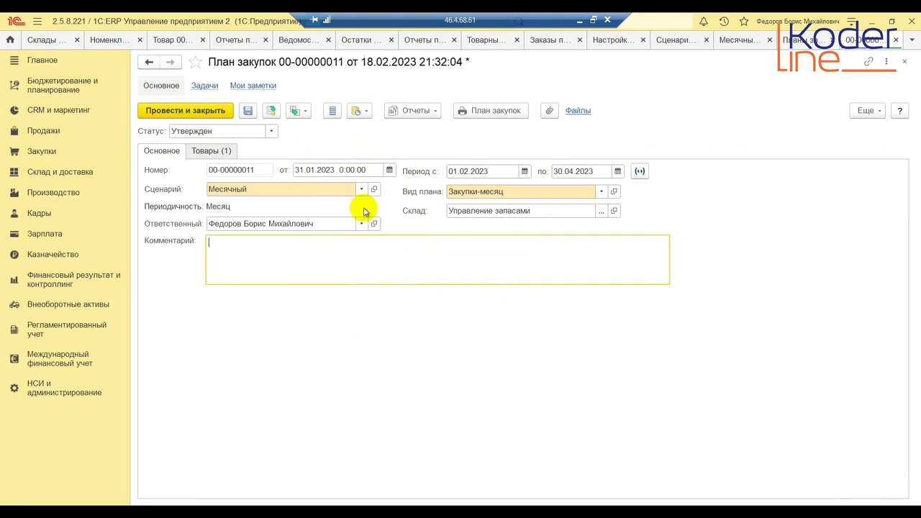
left_click(203, 115)
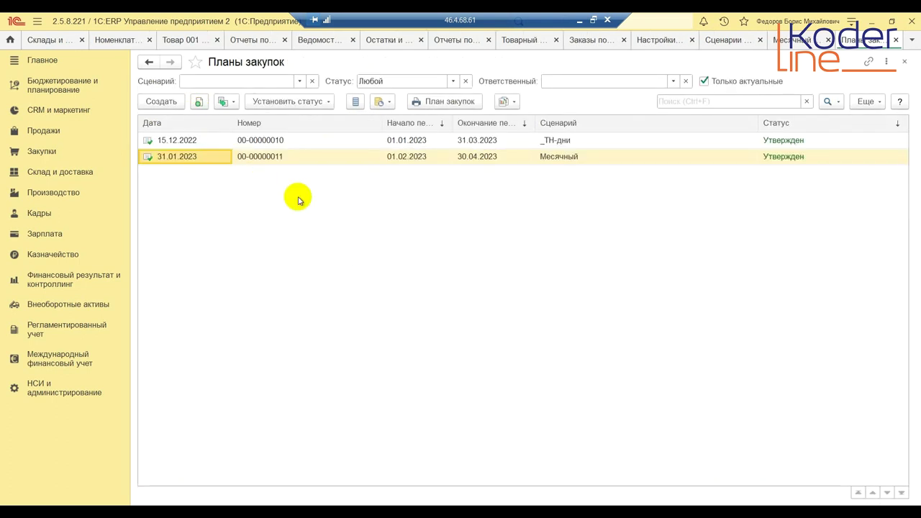
Step: Start creating supplier orders by plan from the supplier orders list and choose the Месячный scenario
left_click(58, 155)
left_click(211, 275)
left_click(184, 115)
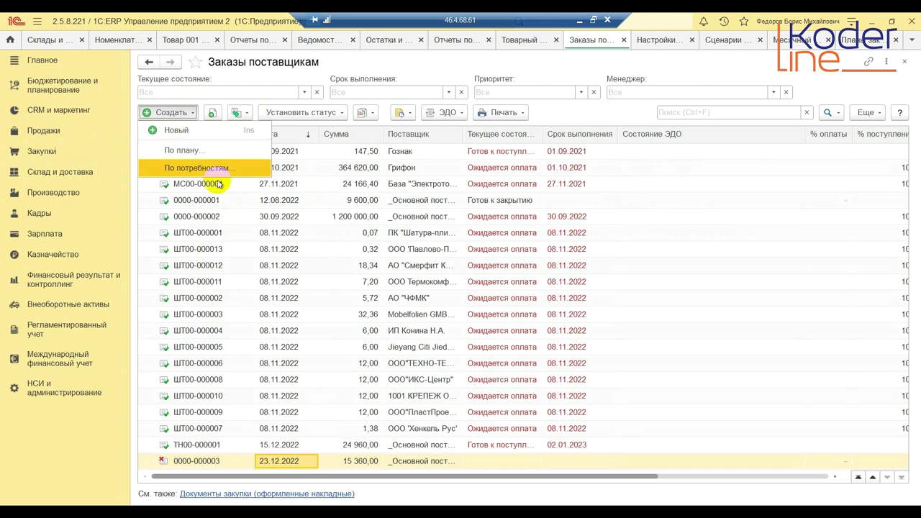
left_click(200, 150)
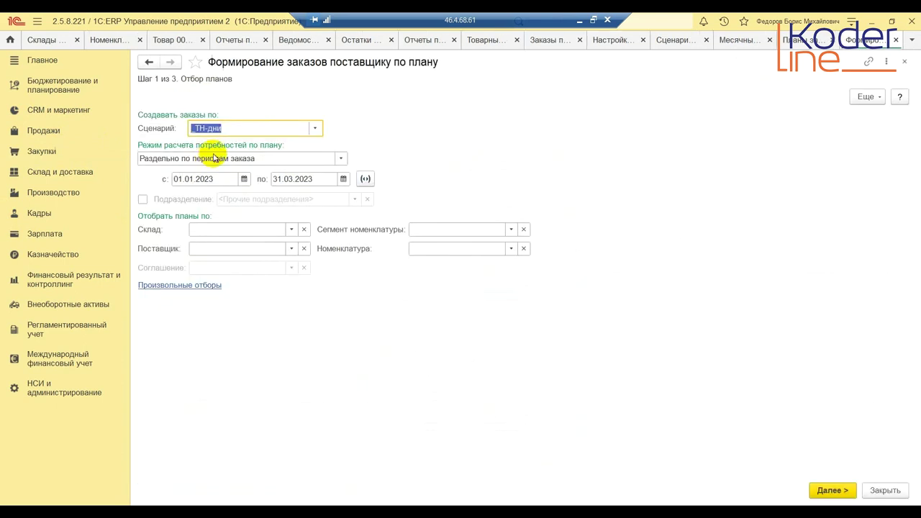
left_click(287, 131)
left_click(176, 130)
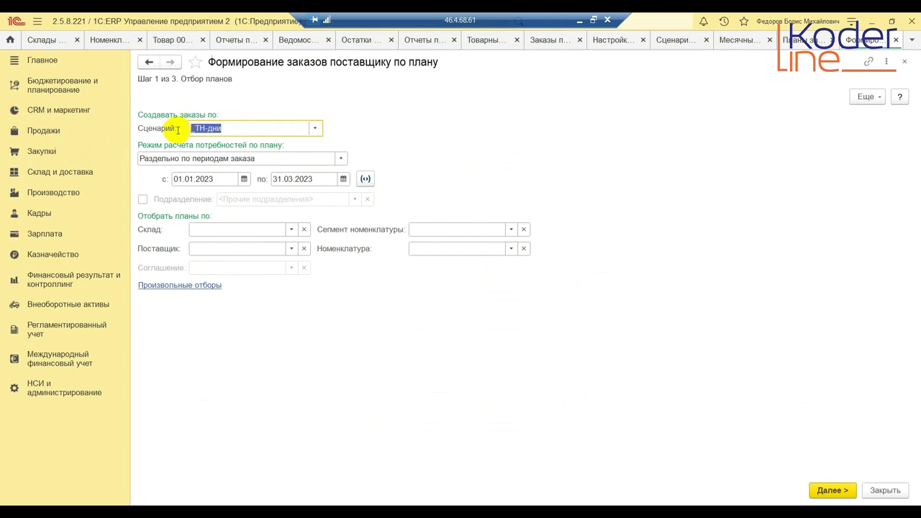
type("ме")
left_click(207, 142)
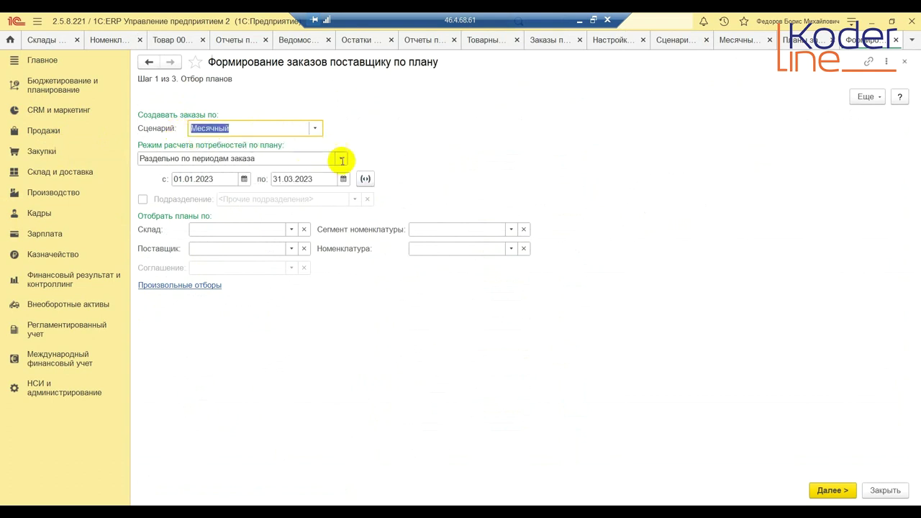
Step: Set the plan selection period for the supplier orders to 01.02.2023 through 30.04.2023
left_click(245, 180)
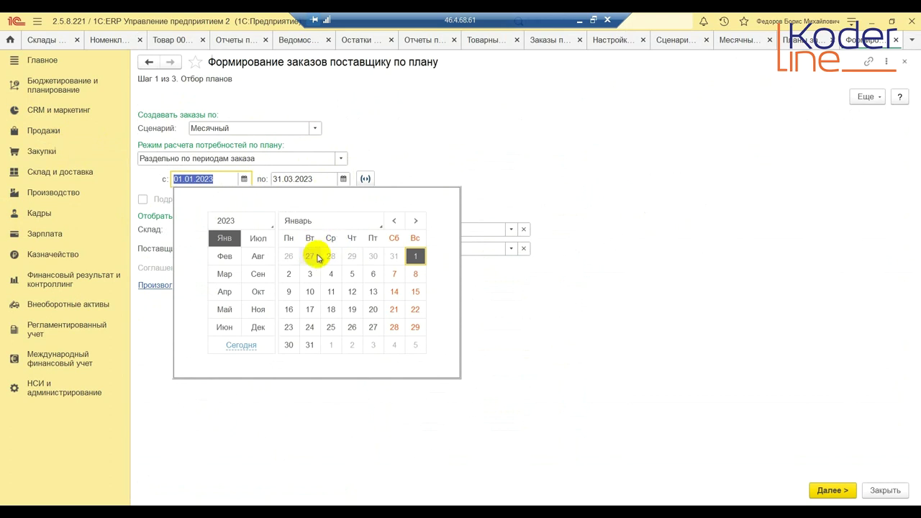
left_click(225, 257)
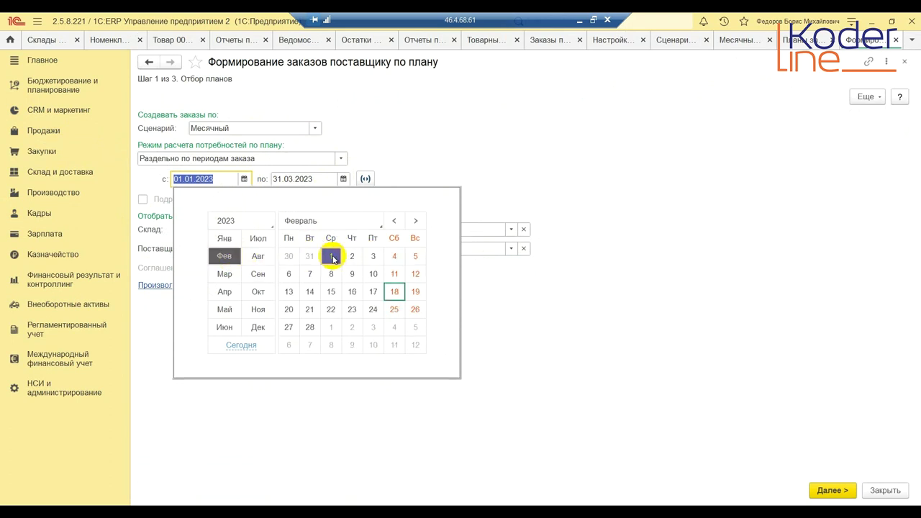
left_click(330, 256)
left_click(343, 178)
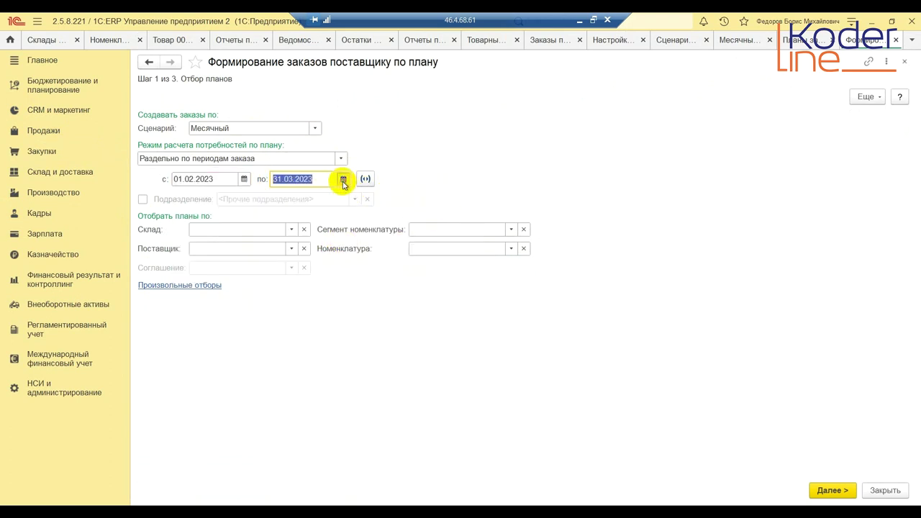
left_click(323, 292)
left_click(515, 327)
Step: Filter the plans by the warehouse Управление запасами and proceed to defining the order contents
left_click(253, 229)
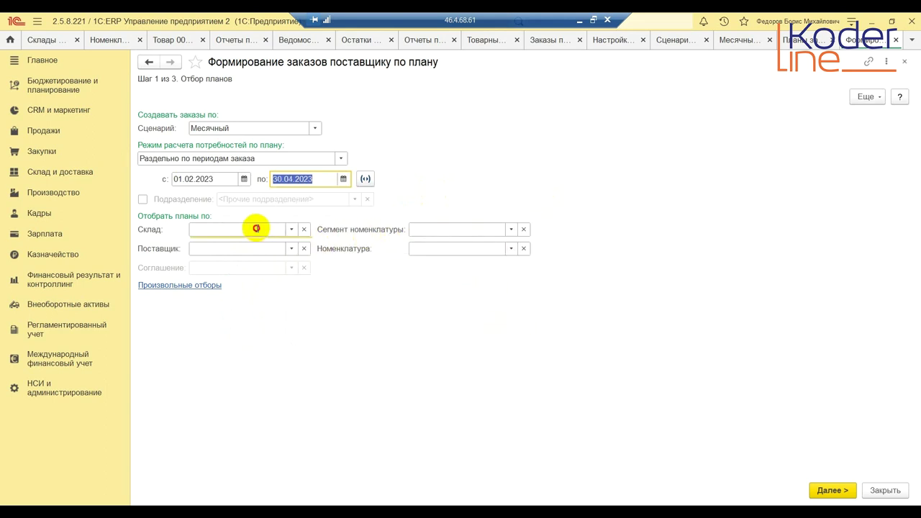
type("у")
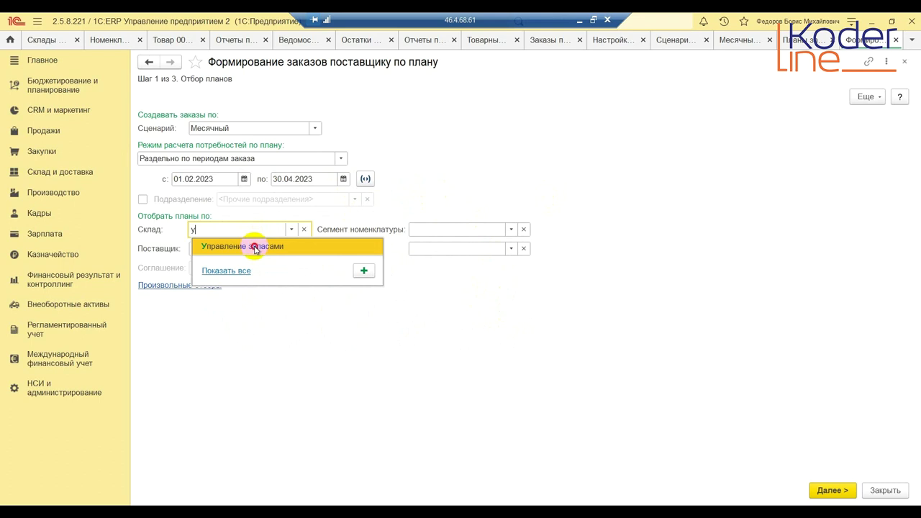
left_click(255, 247)
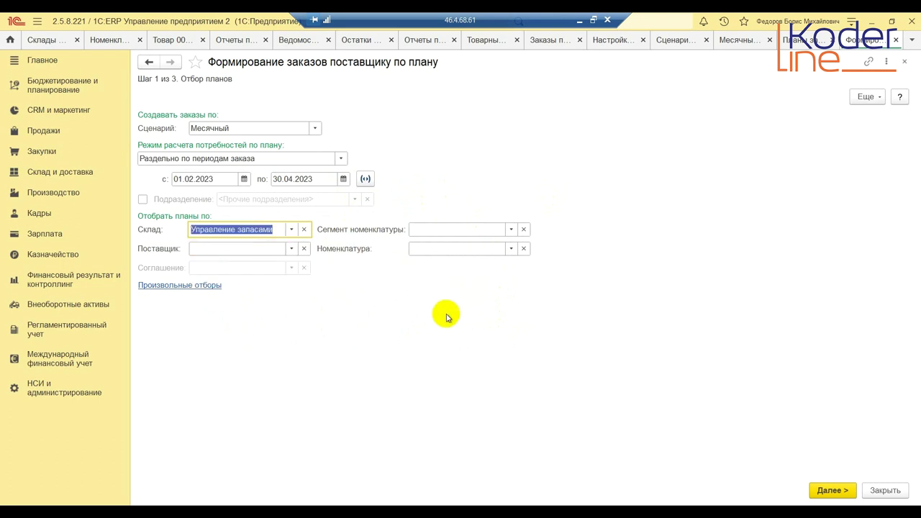
left_click(833, 491)
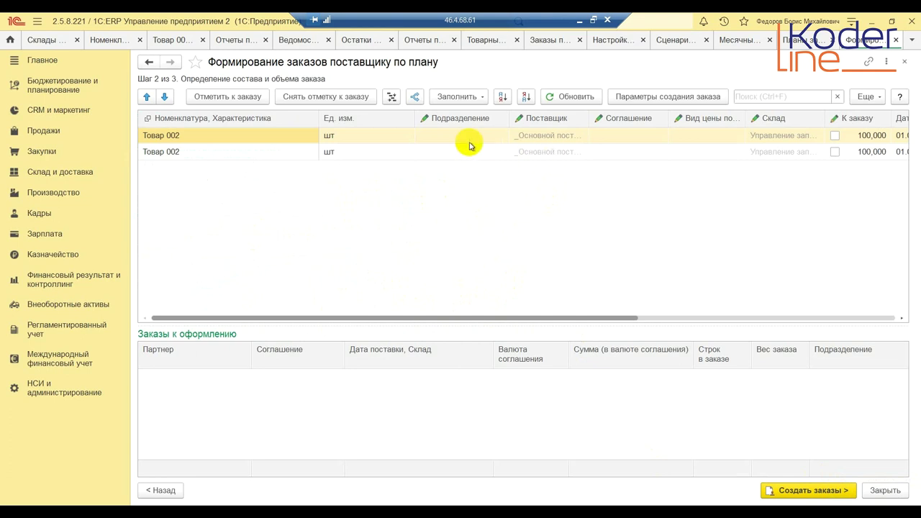
Step: Mark both Товар 002 lines for ordering and clear both marks again
left_click_drag(544, 315, 702, 314)
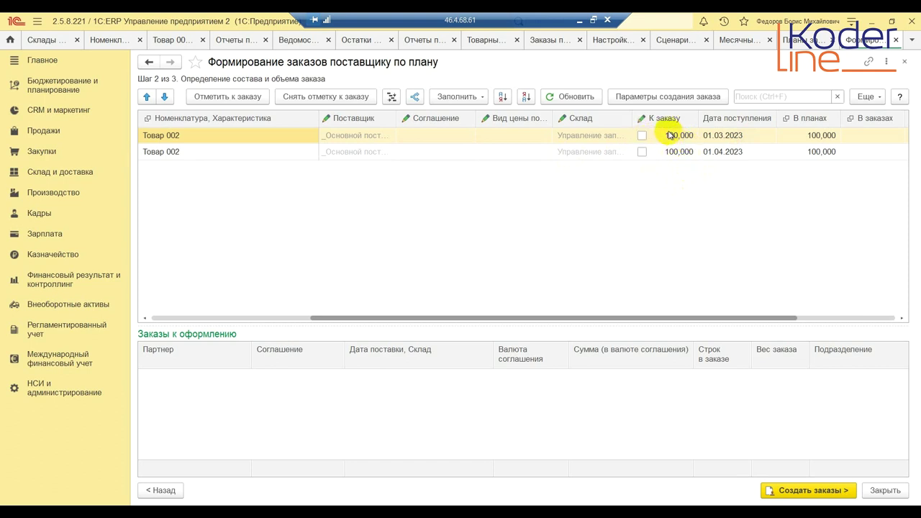
left_click(643, 139)
left_click(641, 152)
left_click(641, 135)
left_click(641, 151)
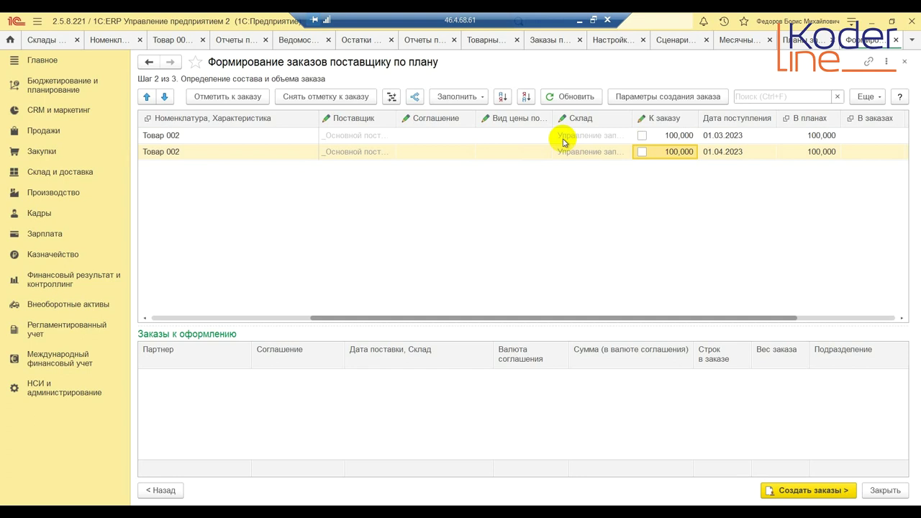
Step: Distribute the quantity of the 01.03.2023 Товар 002 line proportionally over 4 periods, marking the resulting lines for ordering
left_click(673, 136)
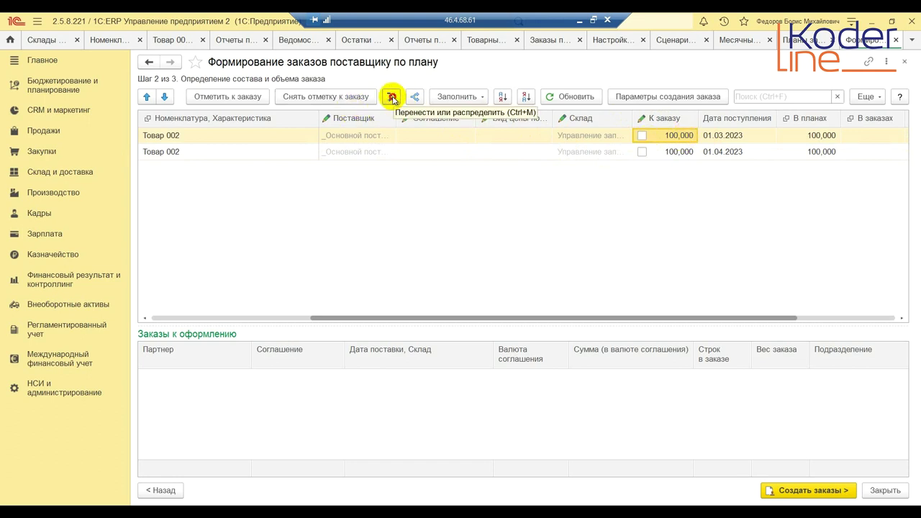
left_click(393, 98)
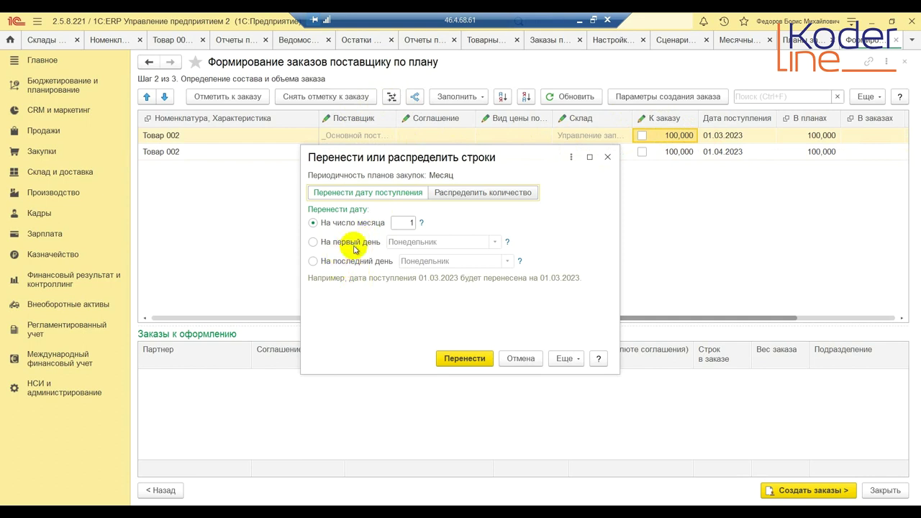
left_click(499, 195)
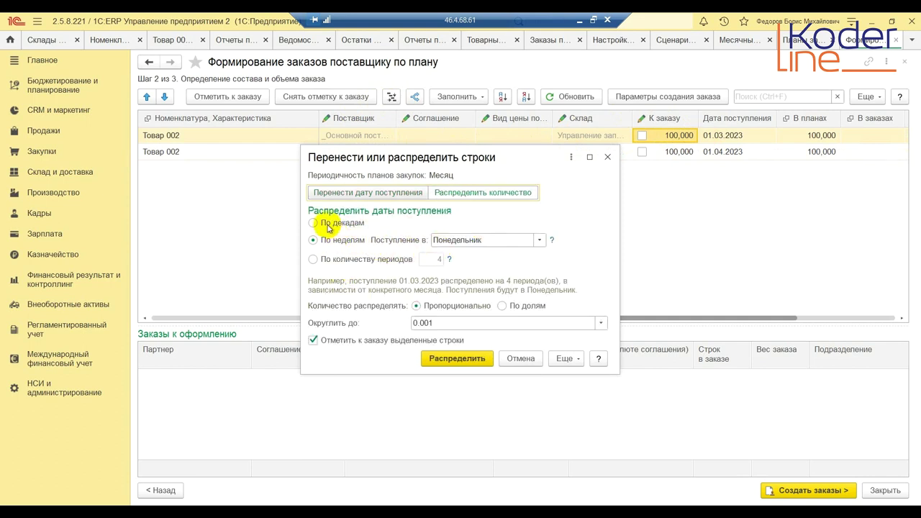
left_click(314, 260)
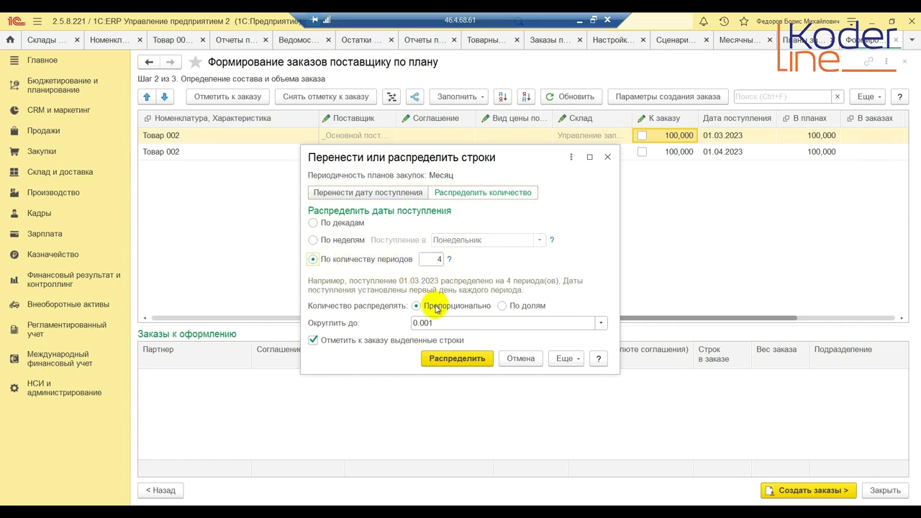
left_click(458, 360)
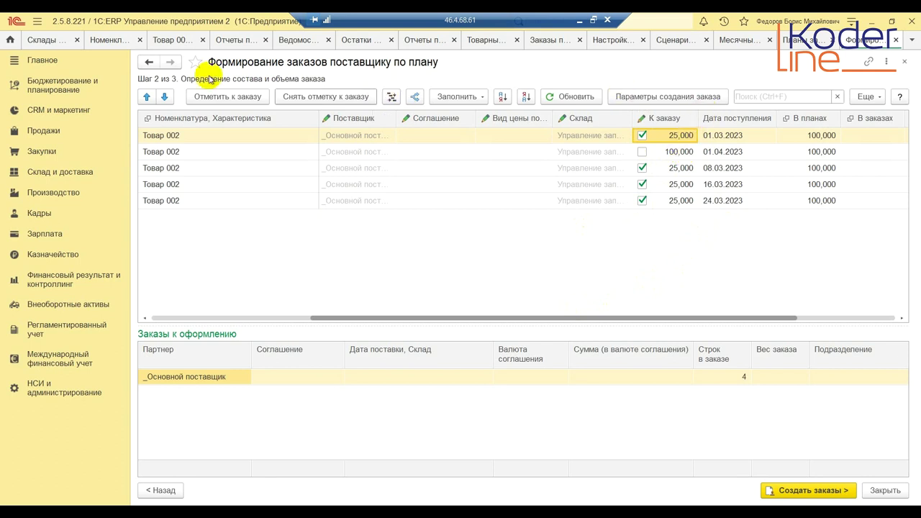
Step: Close all open forms and open the stock maintenance settings of the warehouse Управление запасами in the Вебинар group
right_click(26, 37)
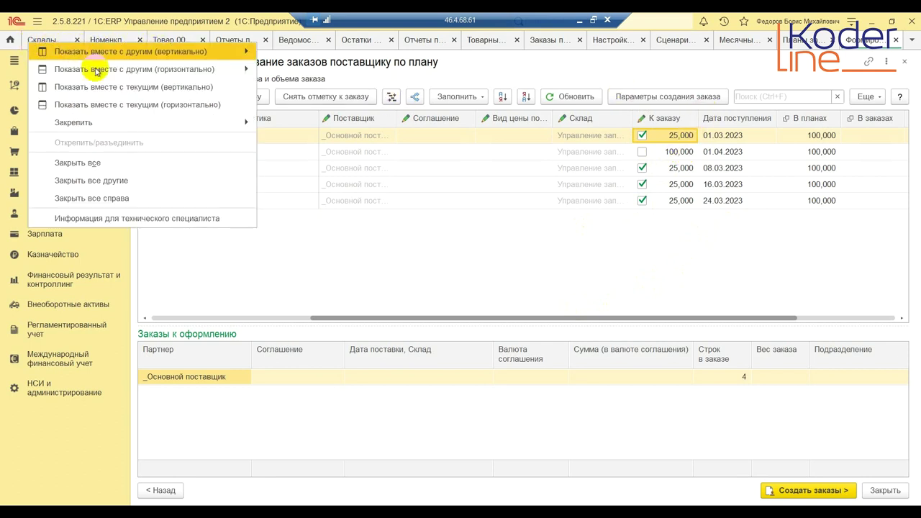
left_click(119, 166)
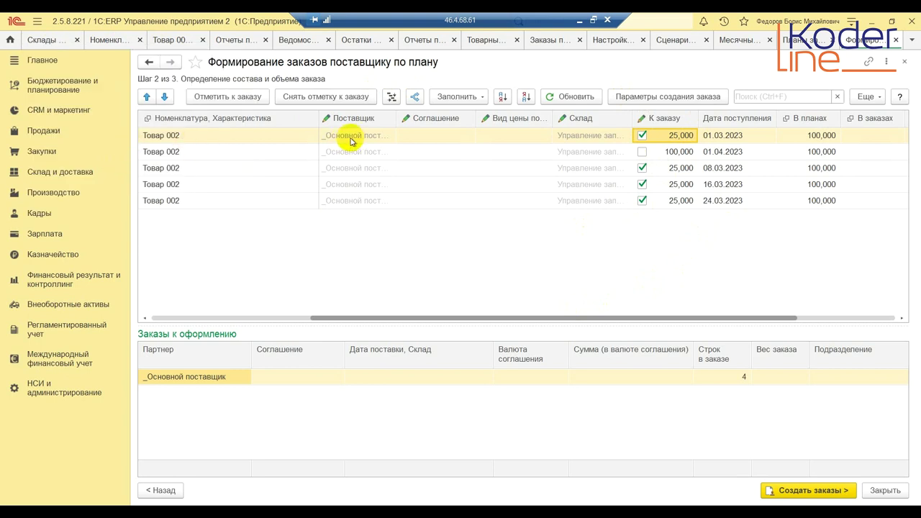
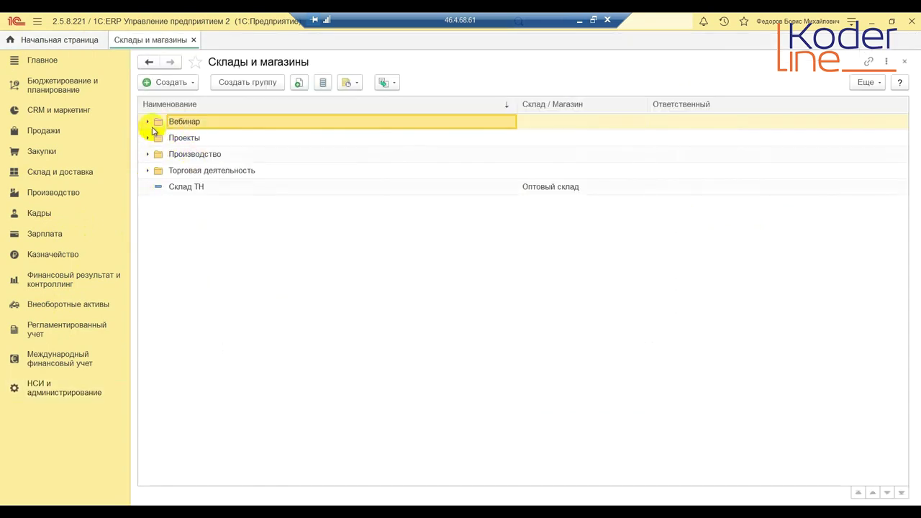
left_click(147, 122)
left_click(210, 219)
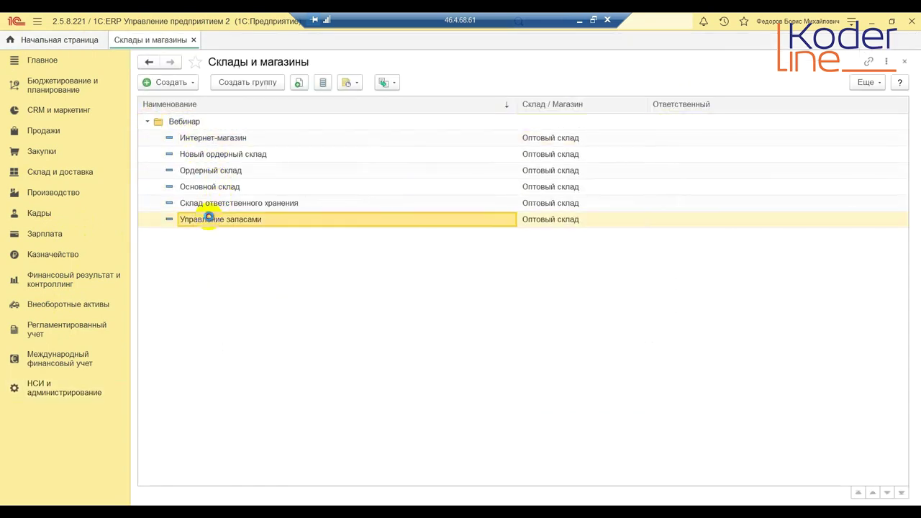
double_click(208, 218)
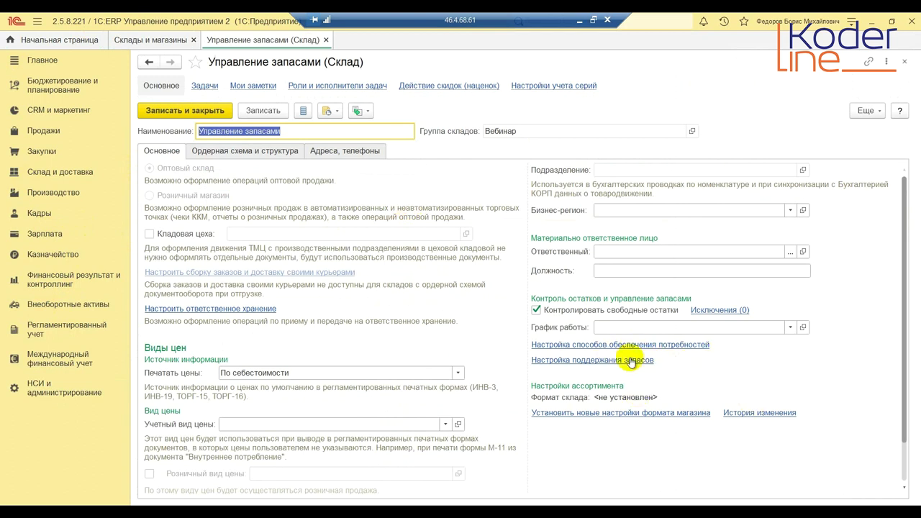
left_click(631, 360)
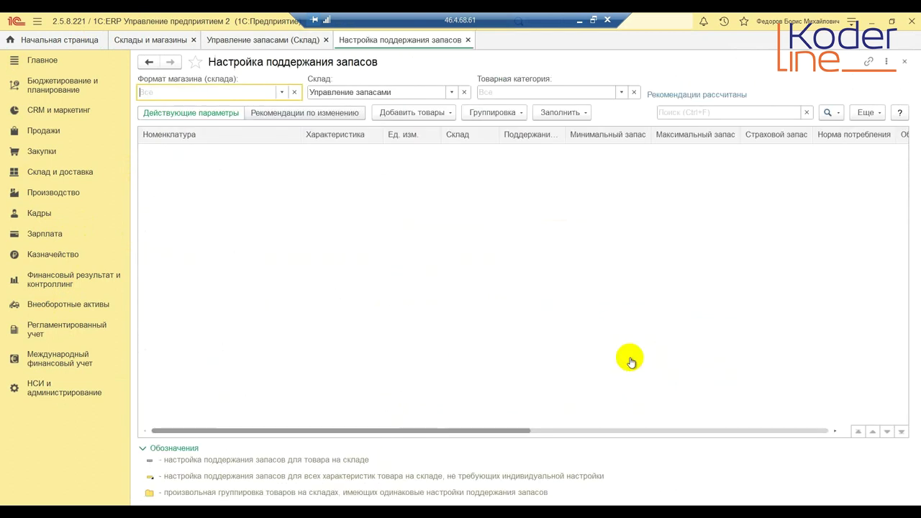
Step: Add Товар 003 and Товар 004 from Вебинар > Товары to the stock maintenance settings and close the item selection
left_click(429, 114)
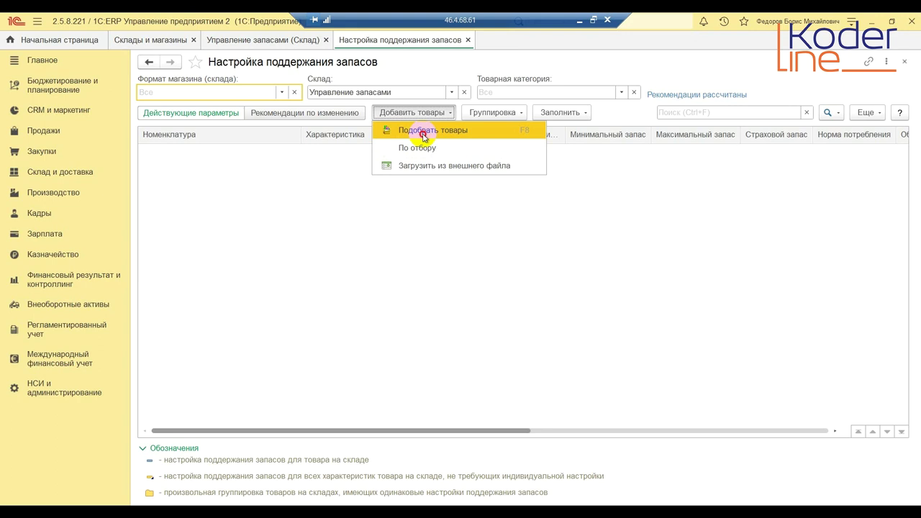
left_click(424, 136)
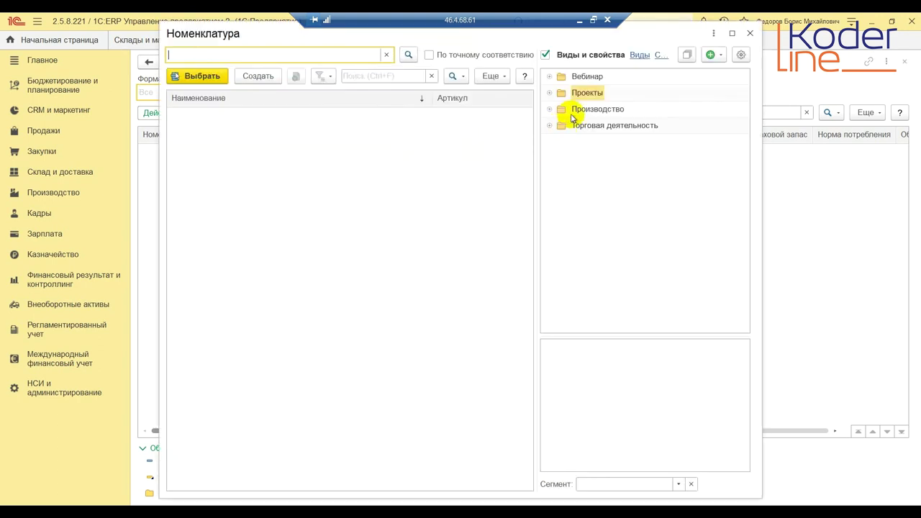
left_click(549, 76)
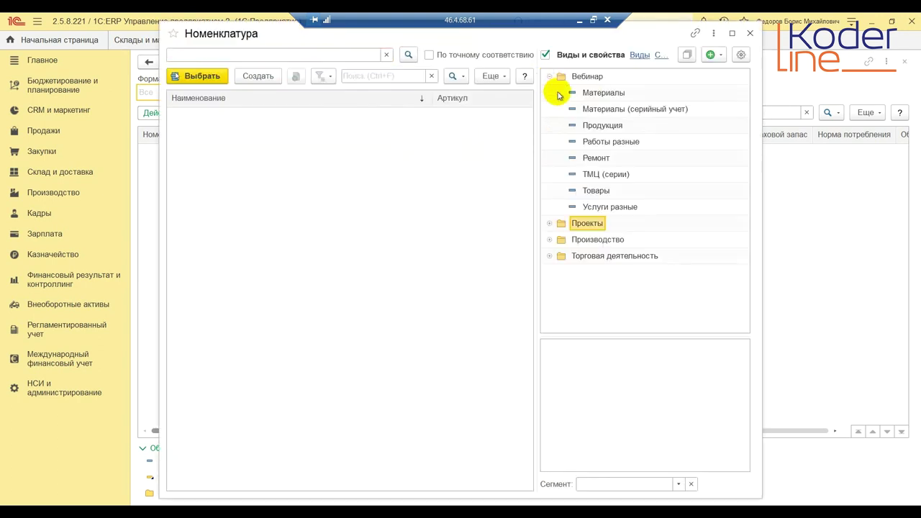
left_click(596, 189)
left_click(208, 150)
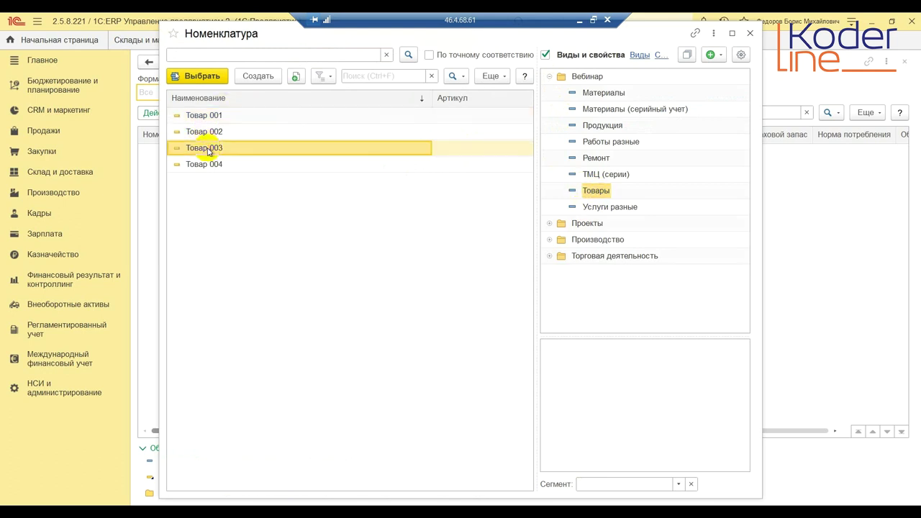
left_click(205, 164)
double_click(208, 149)
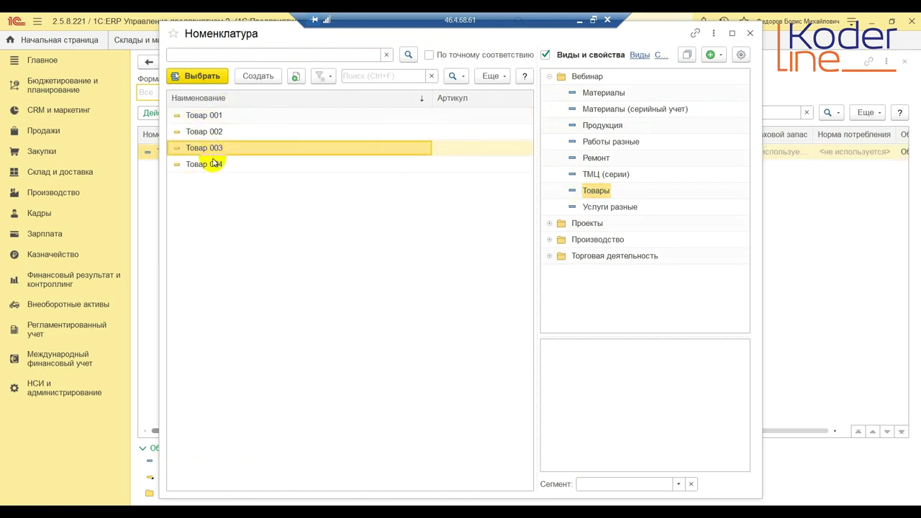
double_click(214, 163)
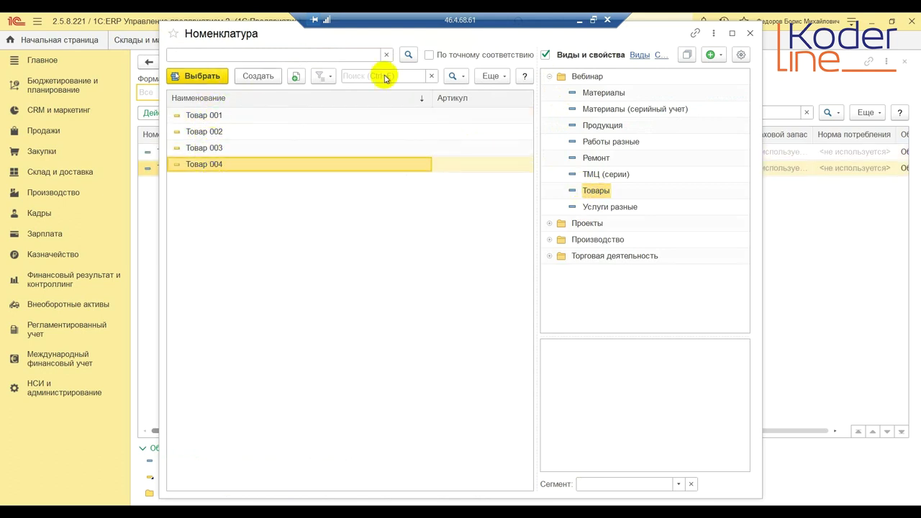
left_click(749, 34)
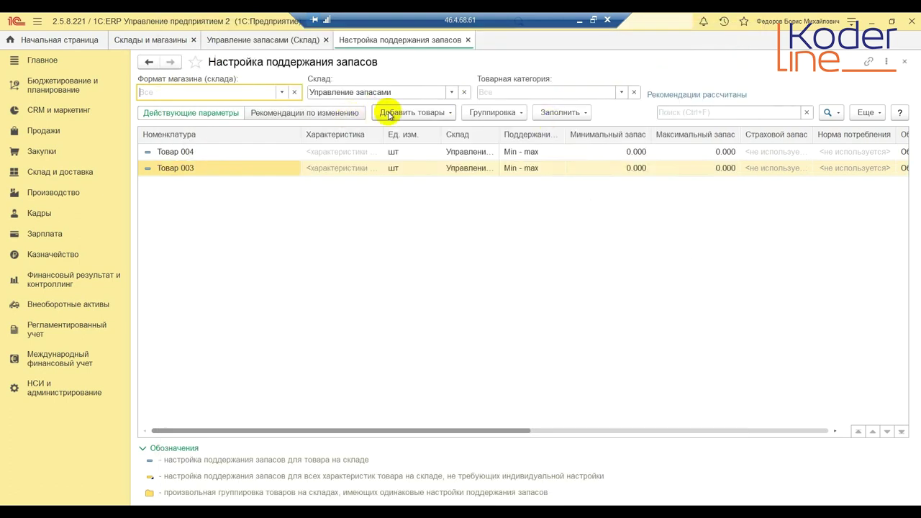
Step: Open the stock maintenance parameters of Товар 003
left_click(532, 173)
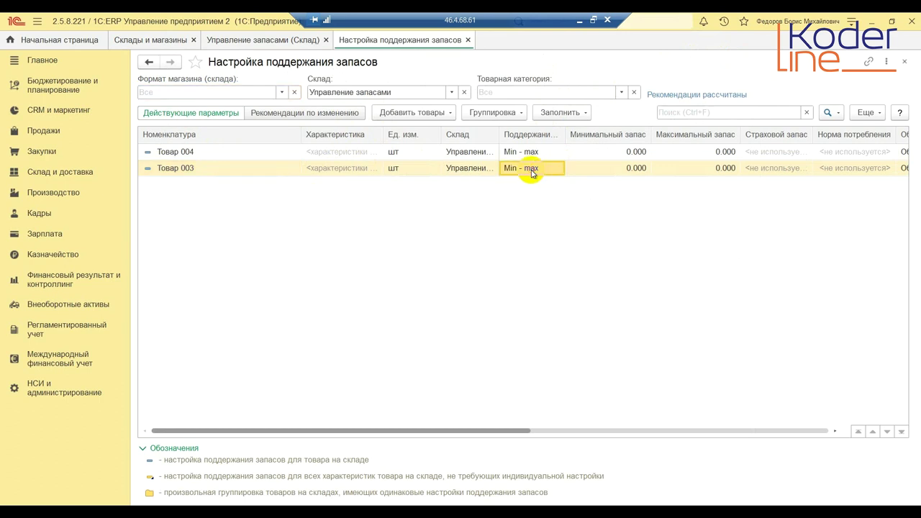
double_click(533, 173)
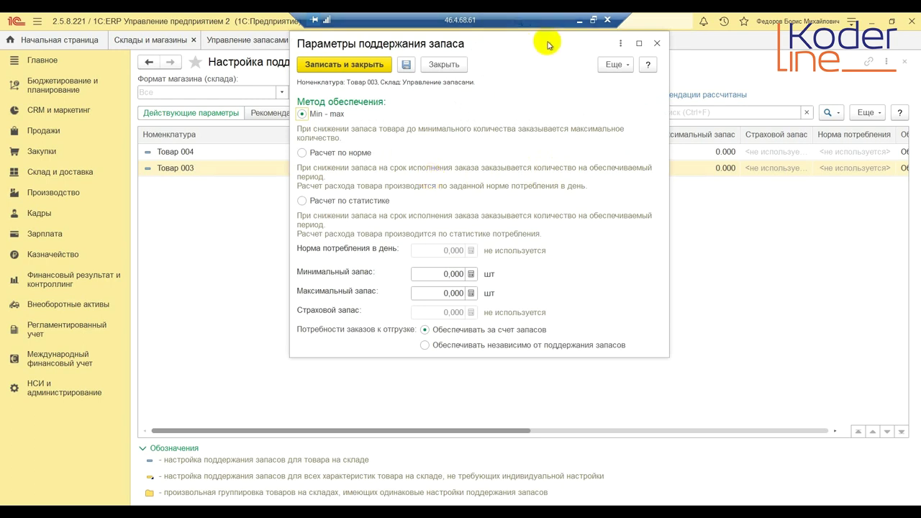
left_click(580, 20)
key("Right")
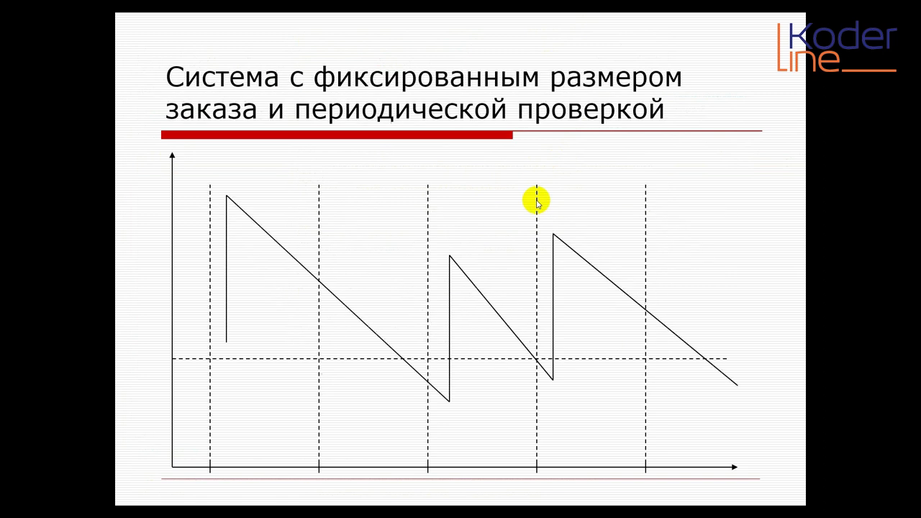
key("Right")
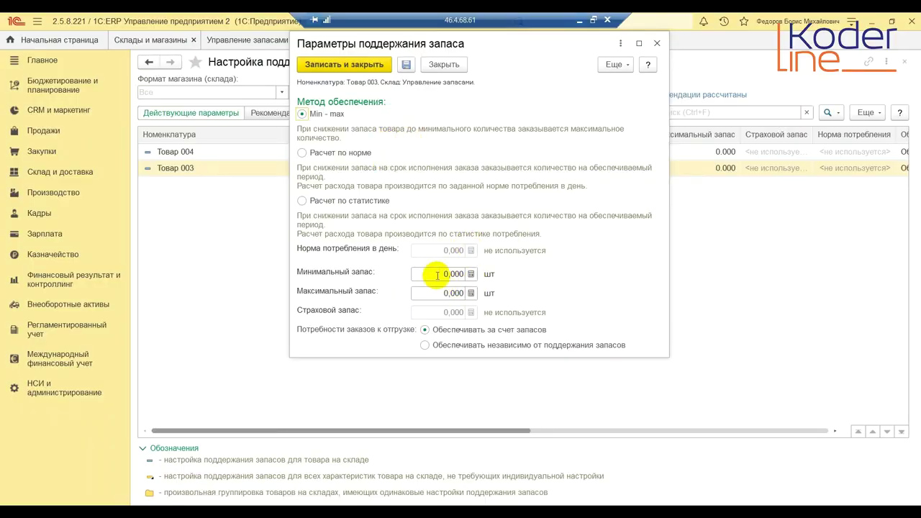
Step: Set the minimum stock of Товар 003 to 200 шт and its maximum stock to 1 000 шт
left_click(435, 275)
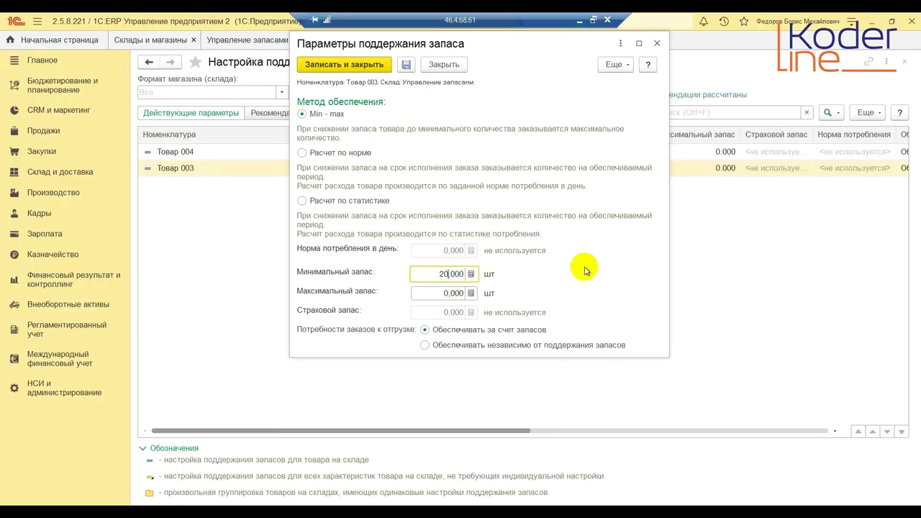
type("200")
left_click(432, 293)
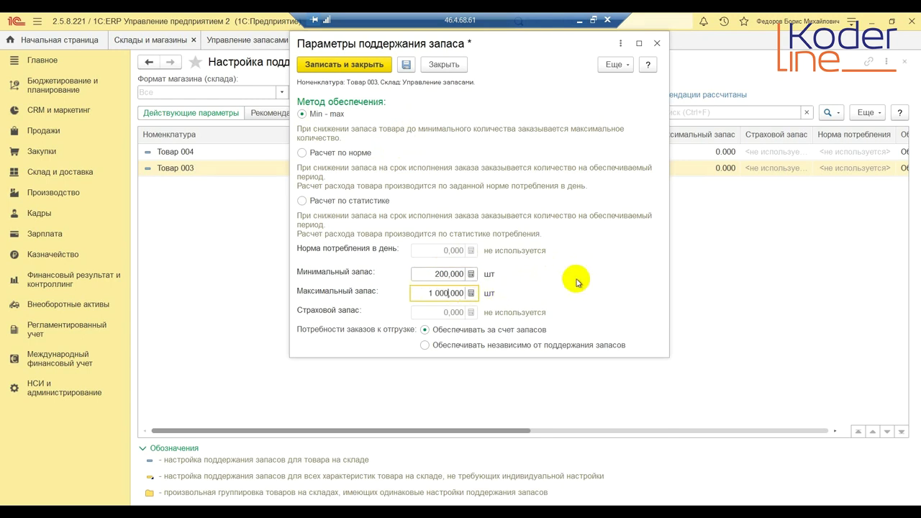
key("Tab")
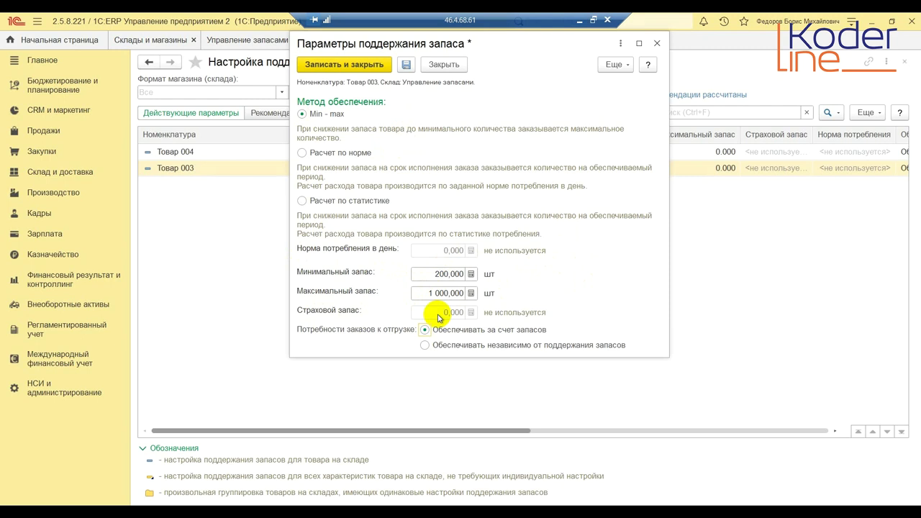
Step: Try the supply methods Расчет по норме and Расчет по статистике, return to Min - max, and save and close the parameters
double_click(439, 275)
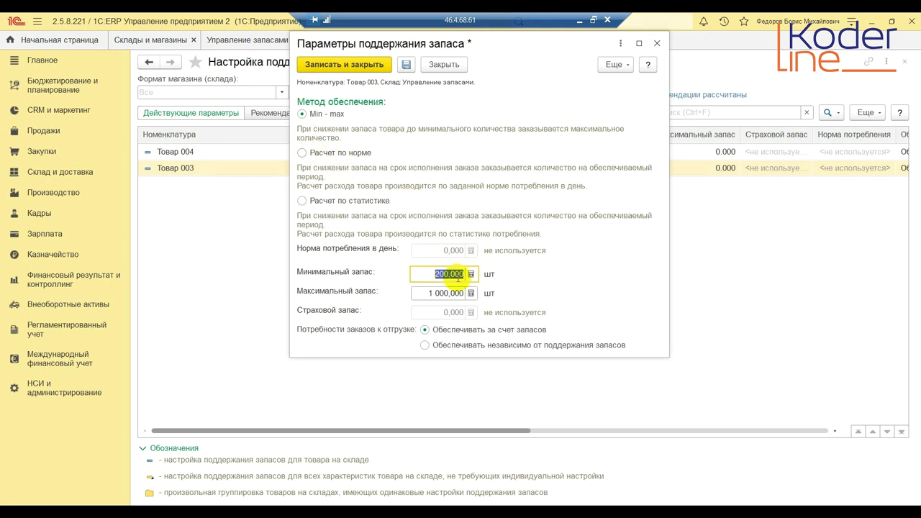
left_click(302, 153)
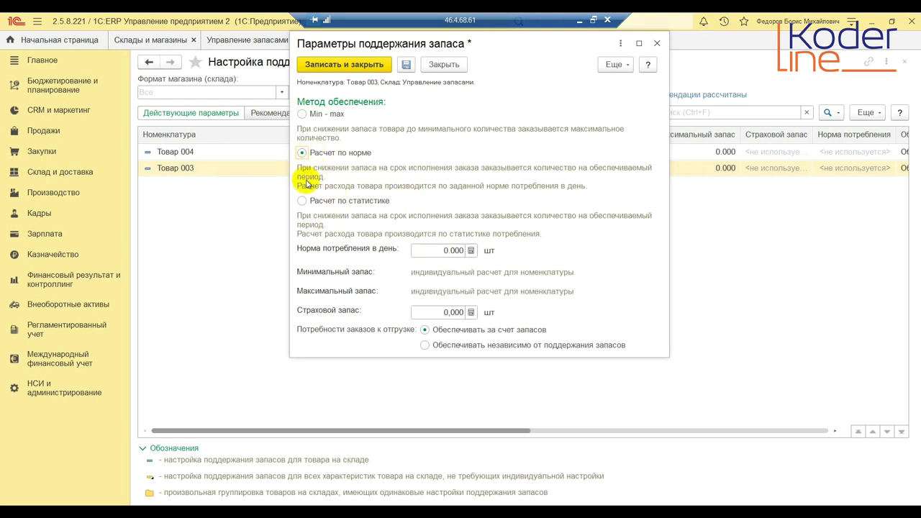
left_click(303, 201)
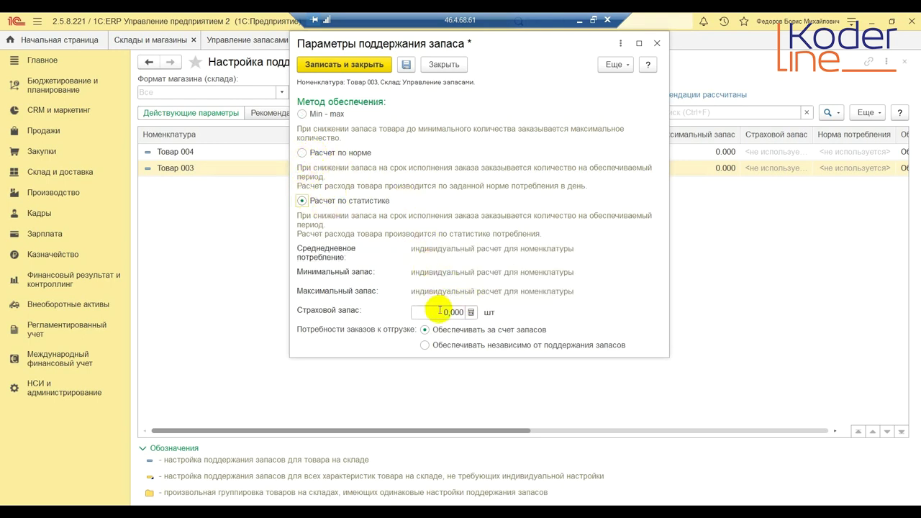
left_click(302, 113)
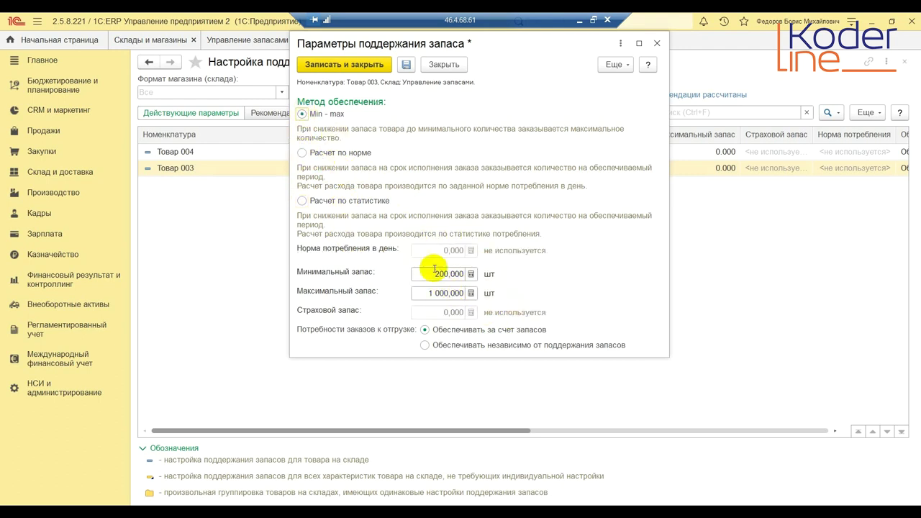
left_click(336, 65)
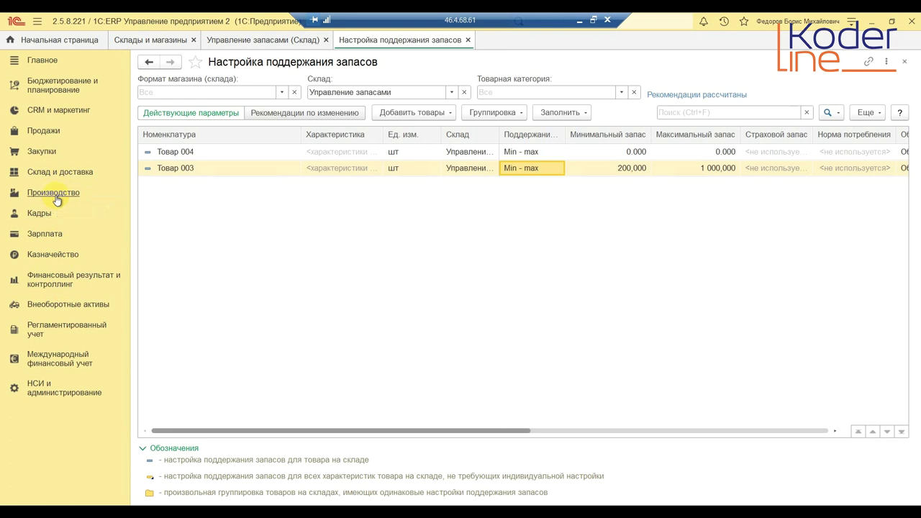
Step: Create a Приобретение товаров и услуг document with the operation Закупка у поставщика among the purchase documents
left_click(51, 154)
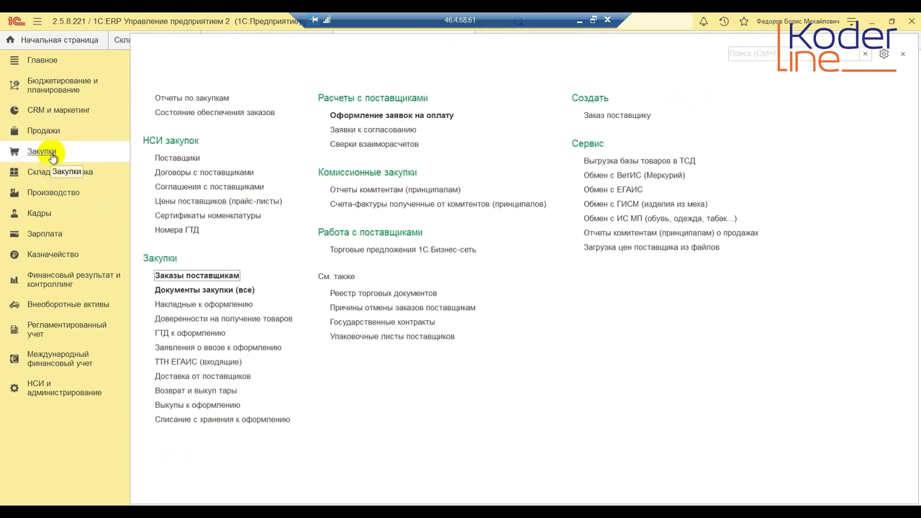
left_click(213, 290)
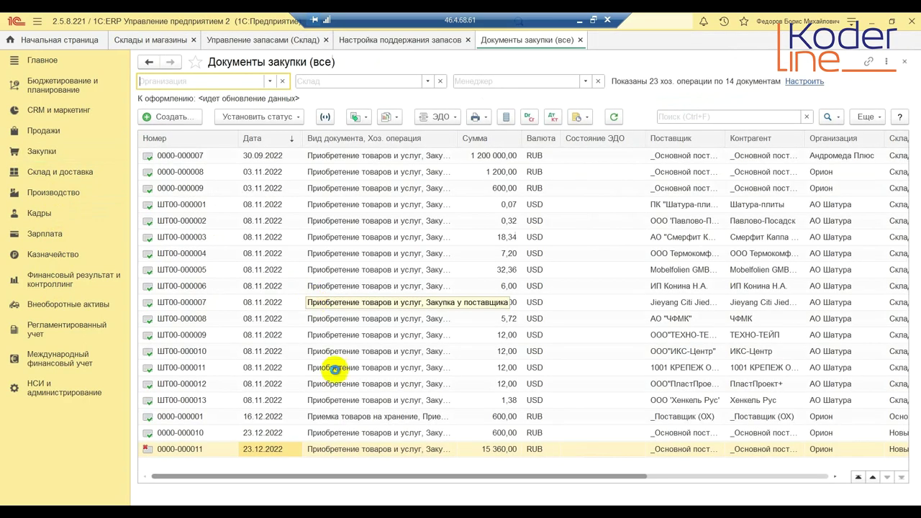
left_click(163, 118)
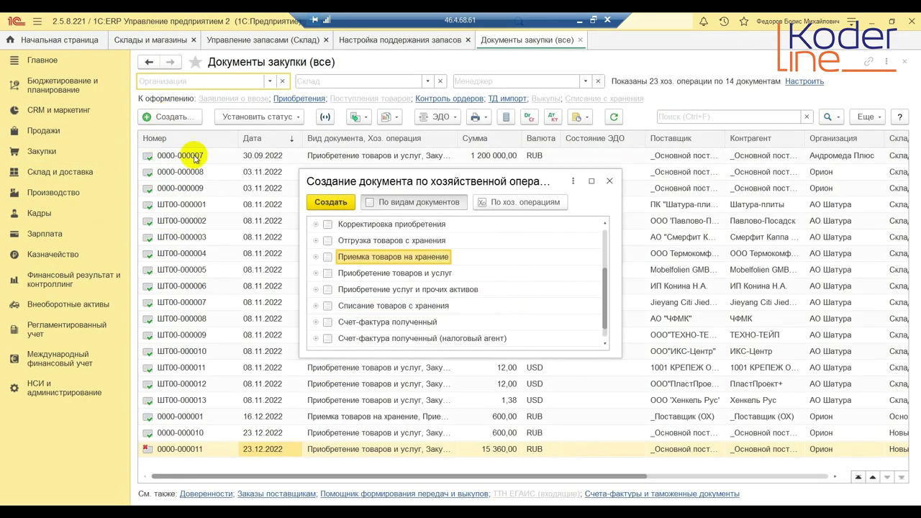
double_click(392, 274)
double_click(391, 290)
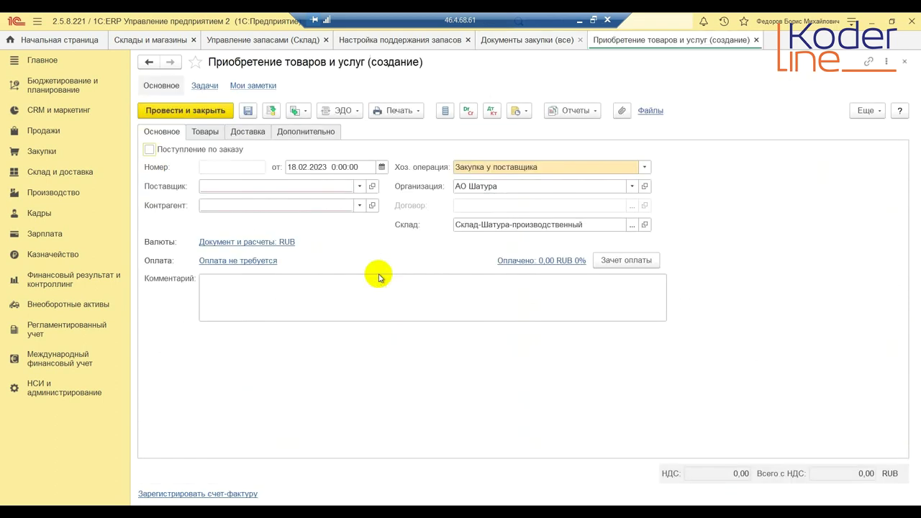
Step: Set the supplier of the purchase document to _Основной поставщик and clear the agreement field
left_click(247, 186)
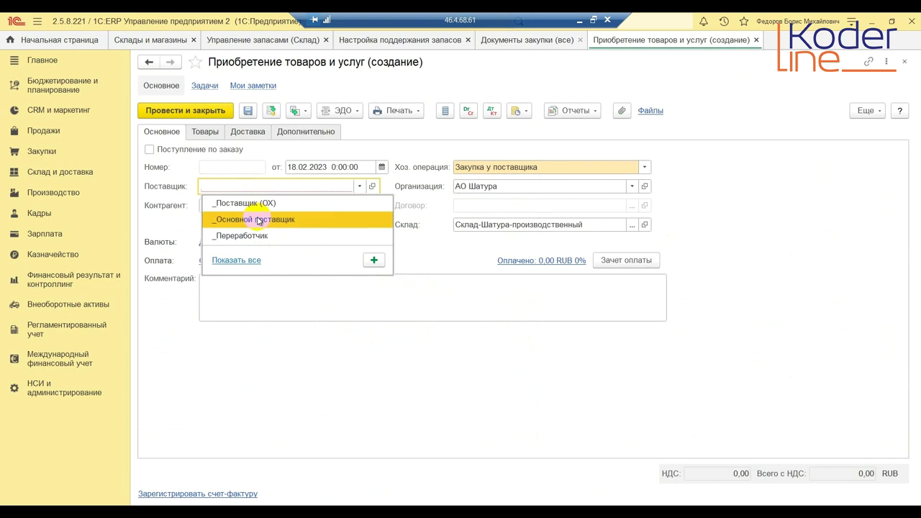
left_click(256, 219)
left_click(248, 228)
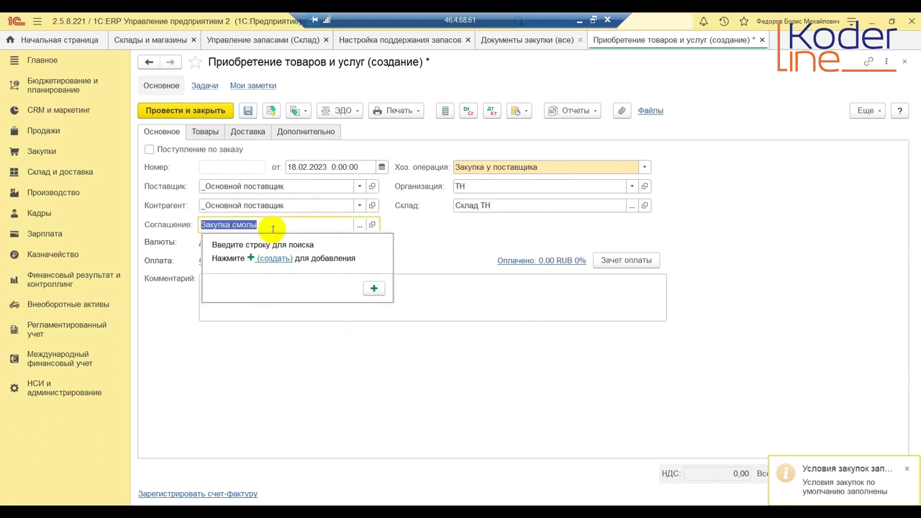
key("BackSpace")
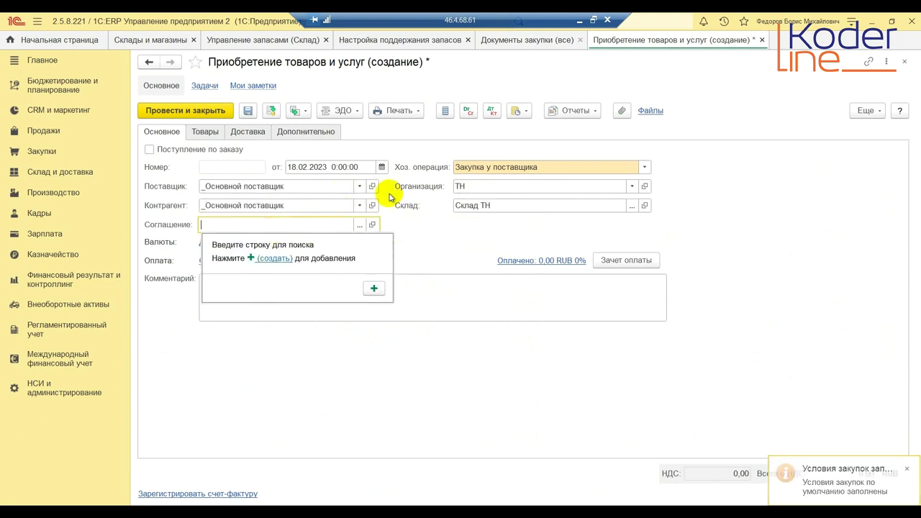
Step: Set the purchase document's organization to Орион and its warehouse to Управление запасами
left_click(474, 186)
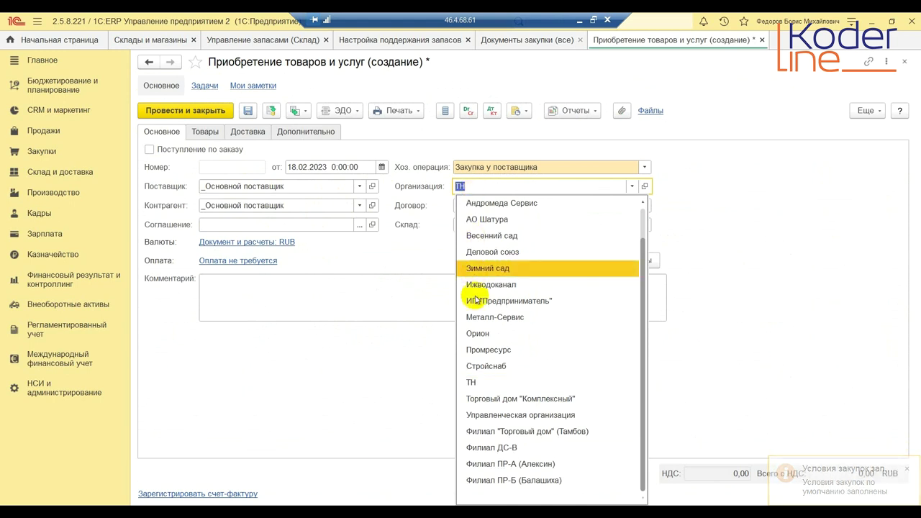
left_click(475, 334)
left_click(485, 226)
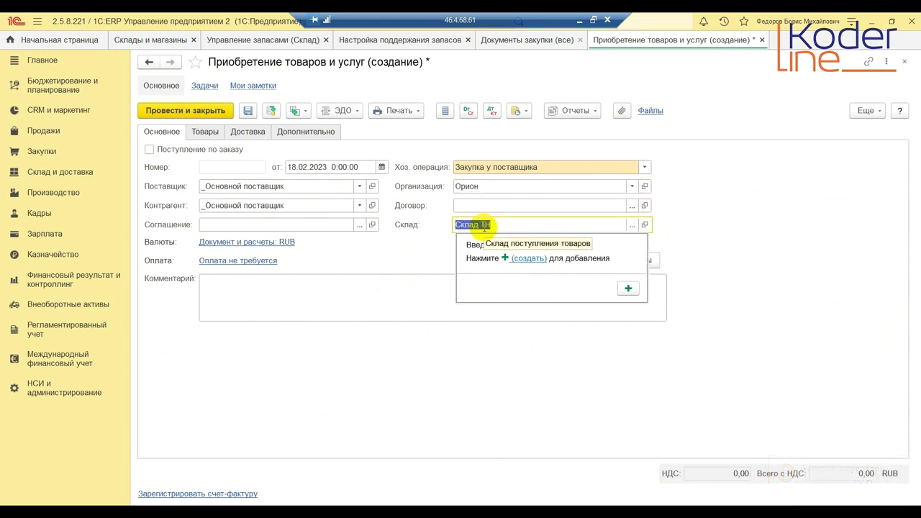
left_click(487, 239)
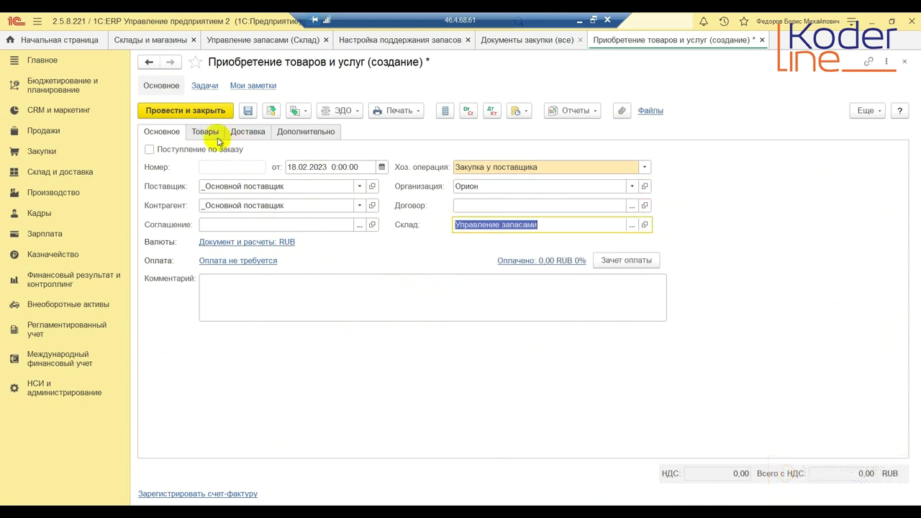
Step: Add a goods line for Товар 003 with a quantity of 150 шт and return to the document's main data
left_click(208, 134)
left_click(170, 151)
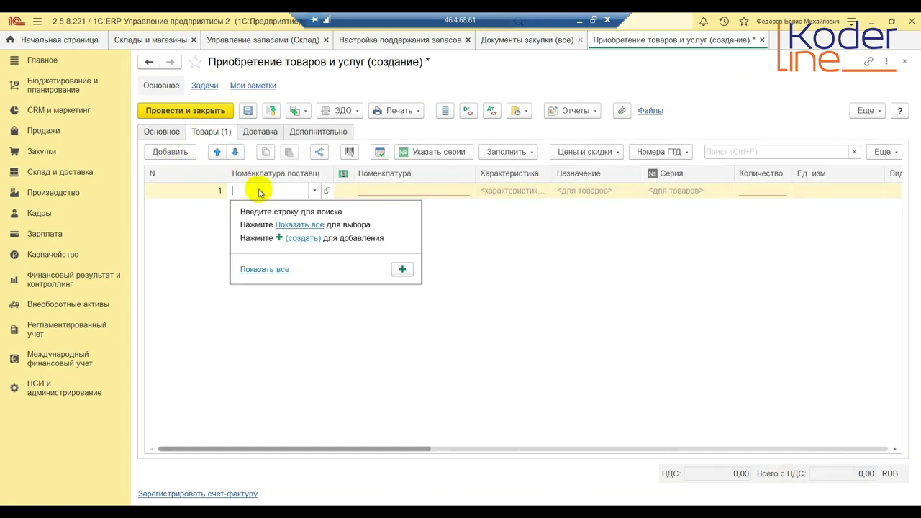
left_click(412, 190)
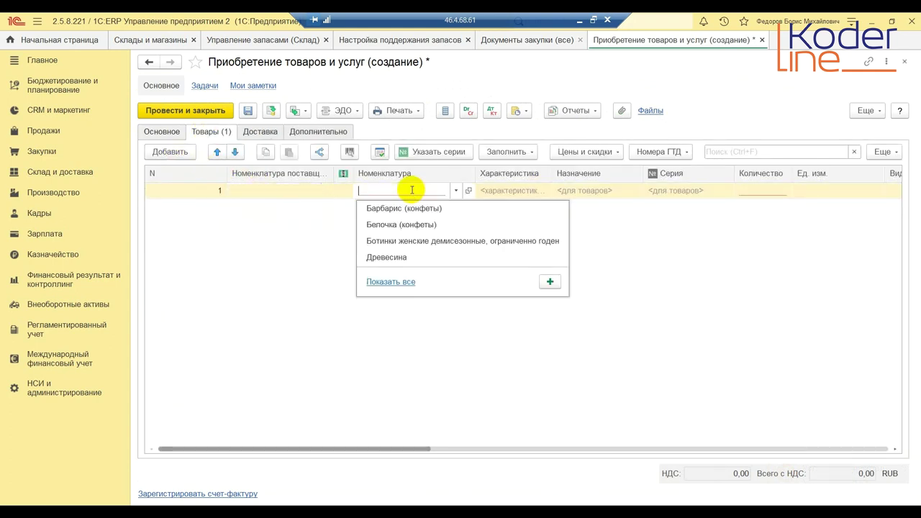
type("Това")
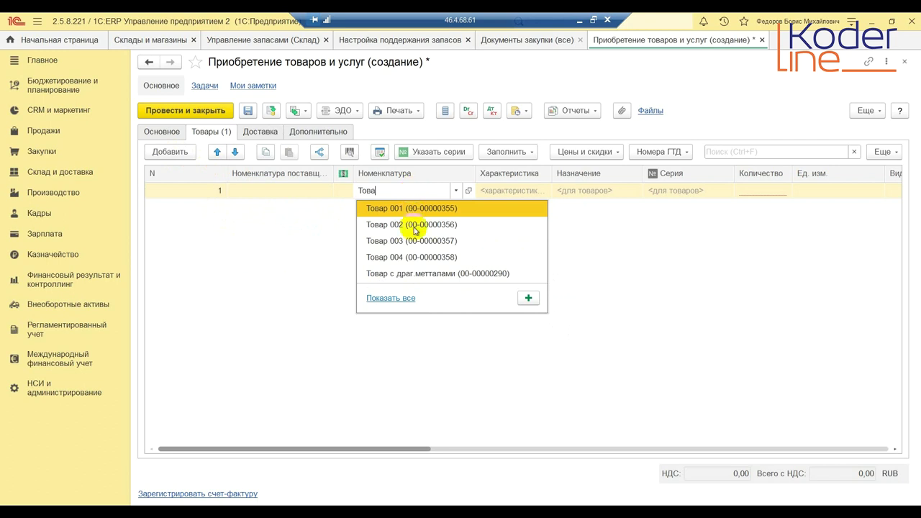
left_click(420, 242)
left_click(753, 190)
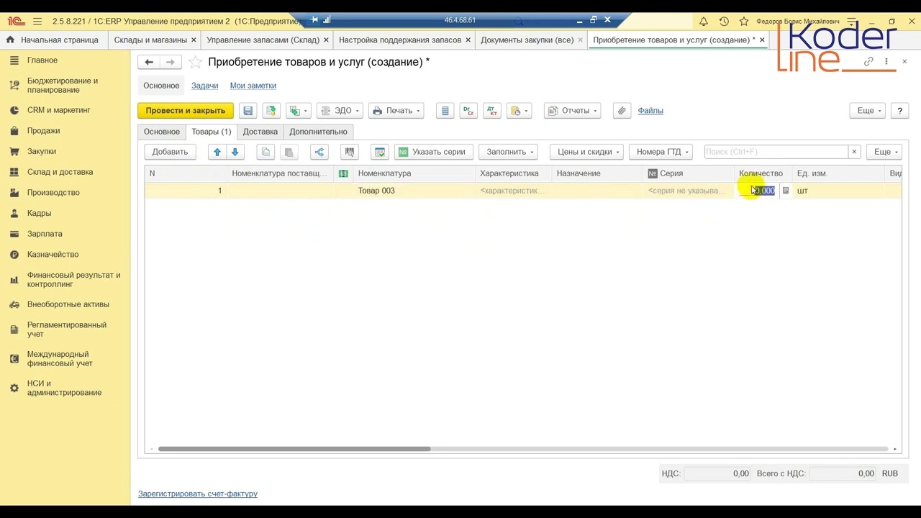
type("150")
left_click(644, 270)
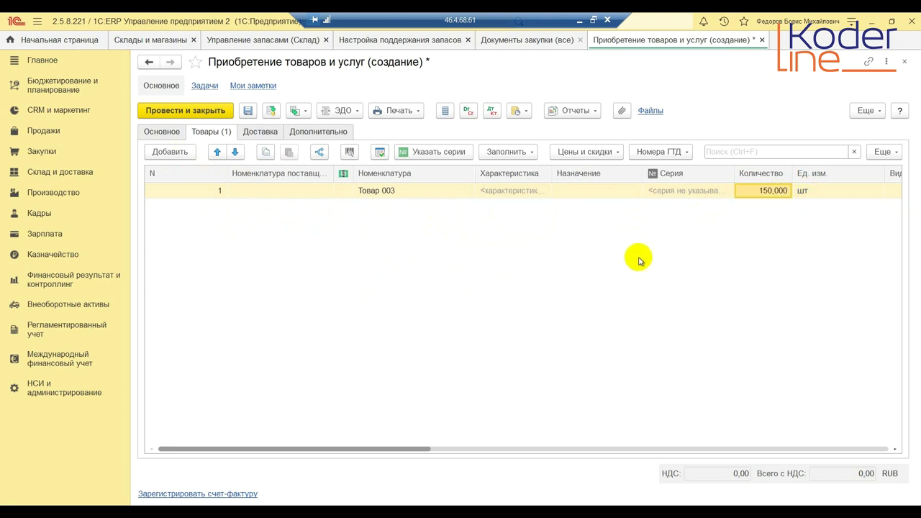
left_click(162, 131)
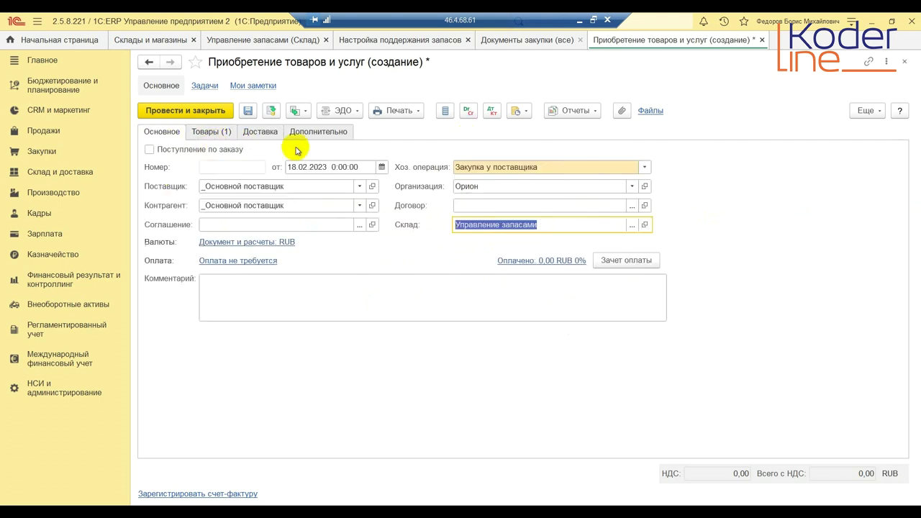
Step: Date the purchase document 17.02.2023, set the Товар 003 price to 300,00, and post and close the document
left_click(382, 167)
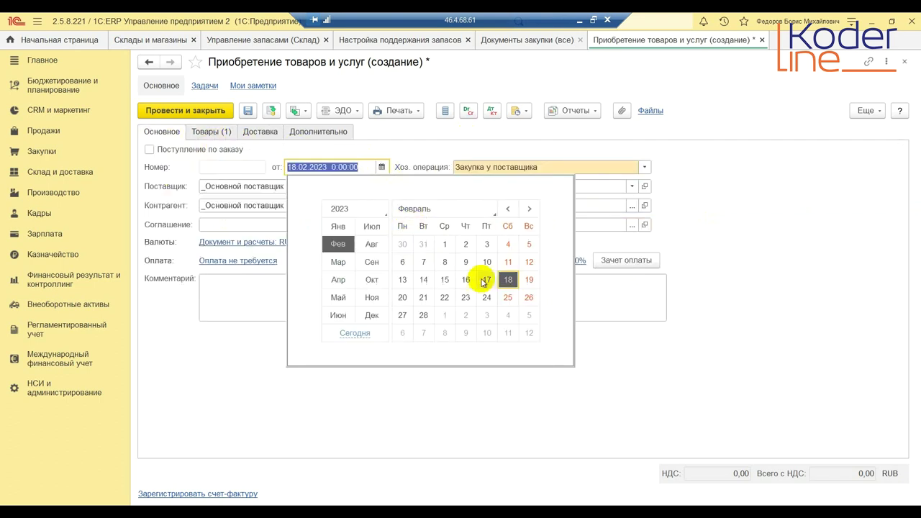
left_click(480, 277)
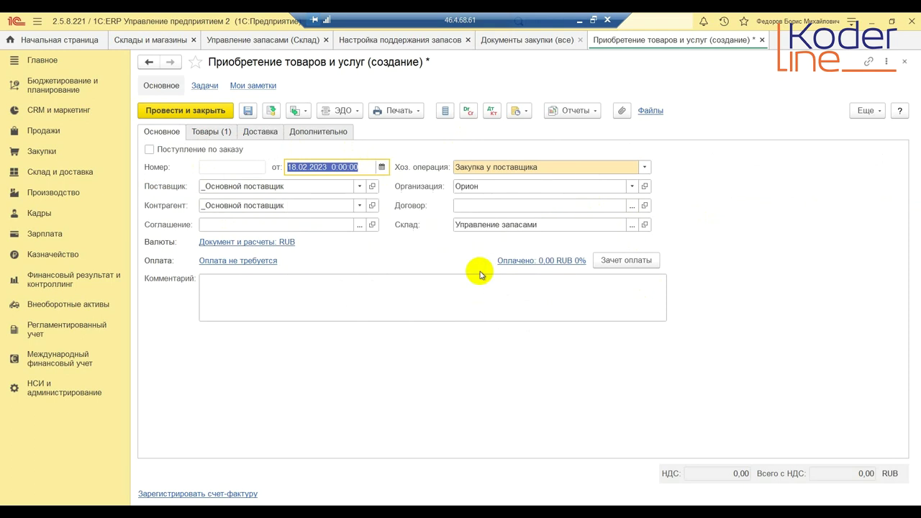
left_click(185, 112)
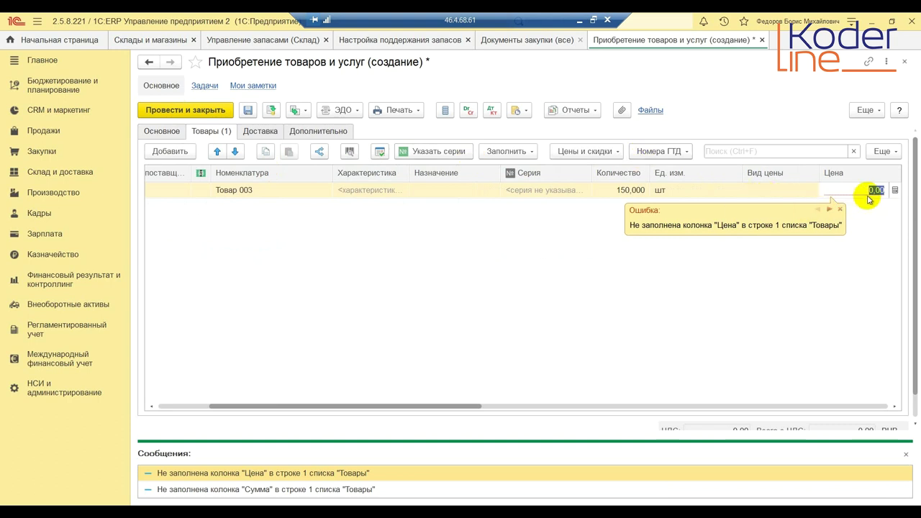
left_click(189, 110)
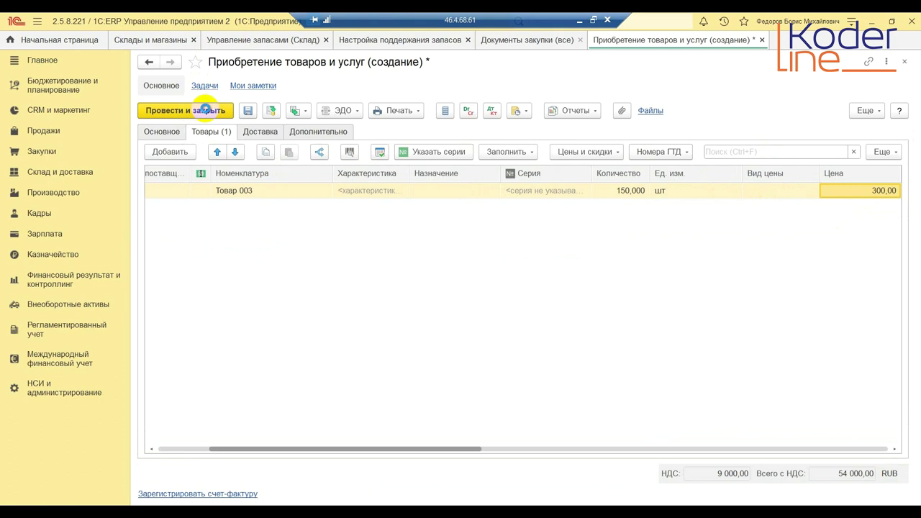
left_click(206, 111)
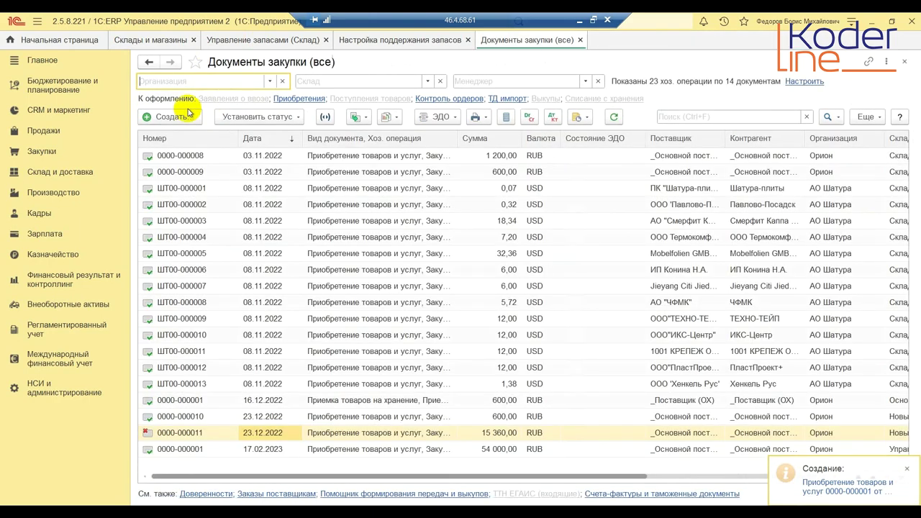
Step: Start generating supplier orders by needs for warehouse Управление запасами and advance to the Поддержание запасов stage
left_click(57, 152)
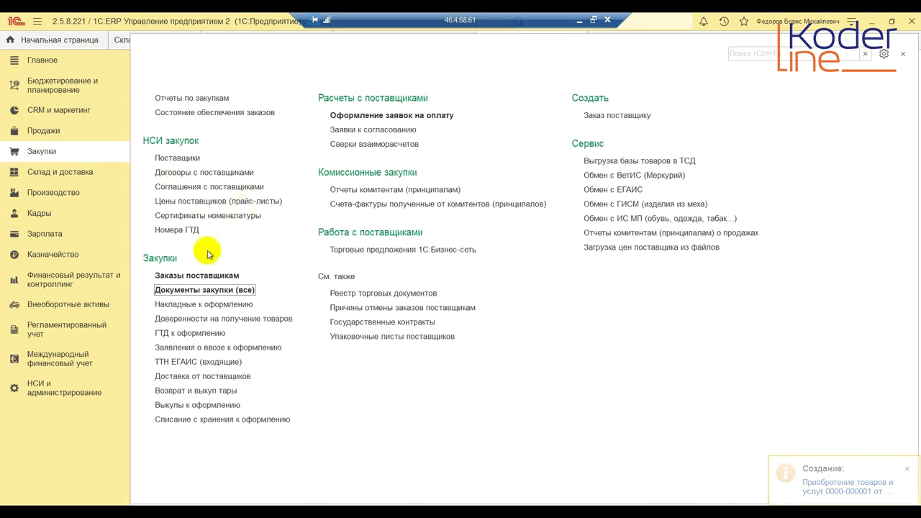
left_click(204, 275)
left_click(172, 112)
left_click(216, 167)
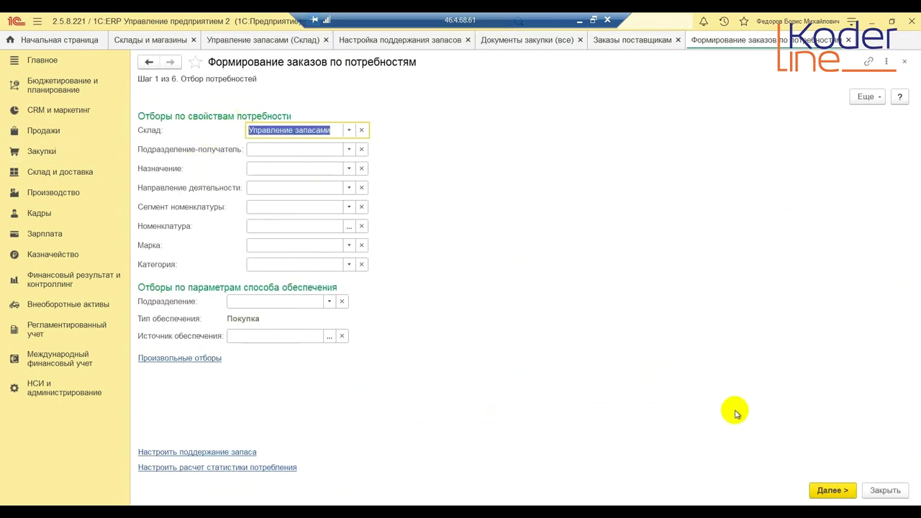
left_click(834, 491)
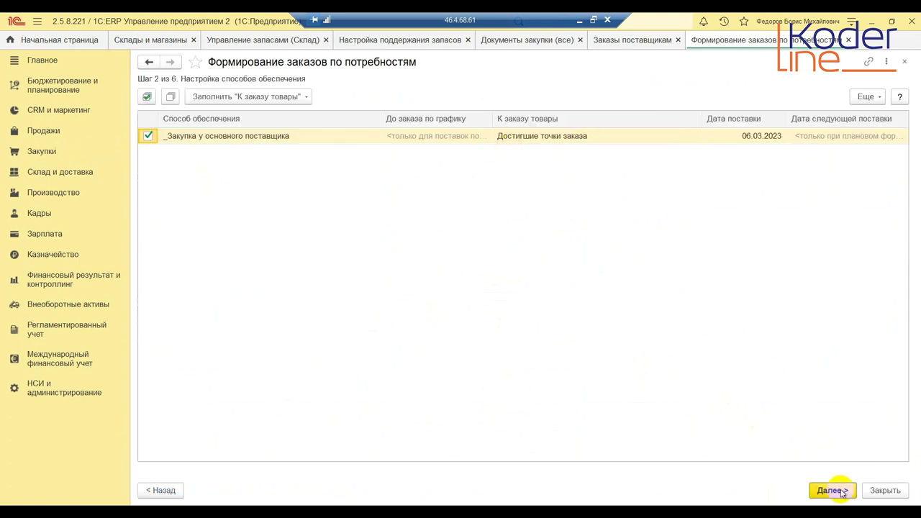
left_click(835, 491)
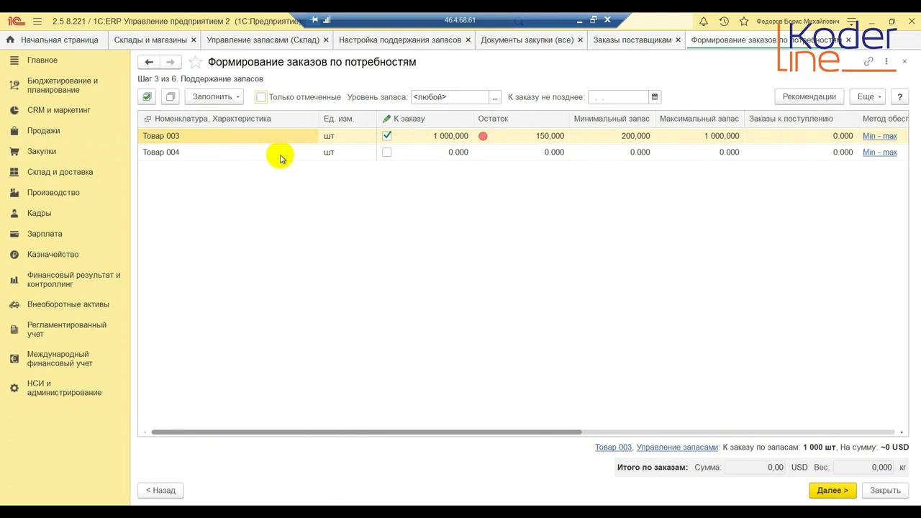
Step: Examine Товар 003's quantity to order and its stock balance in the needs list
left_click(432, 136)
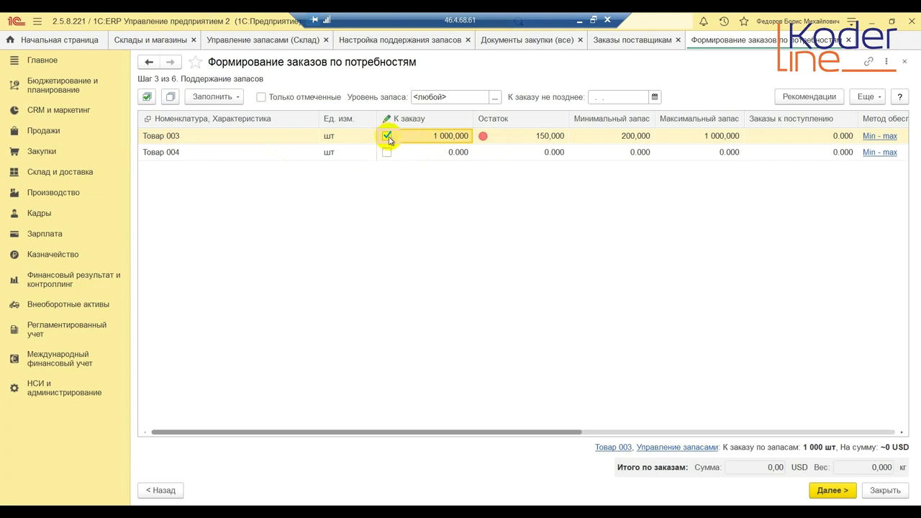
left_click(545, 139)
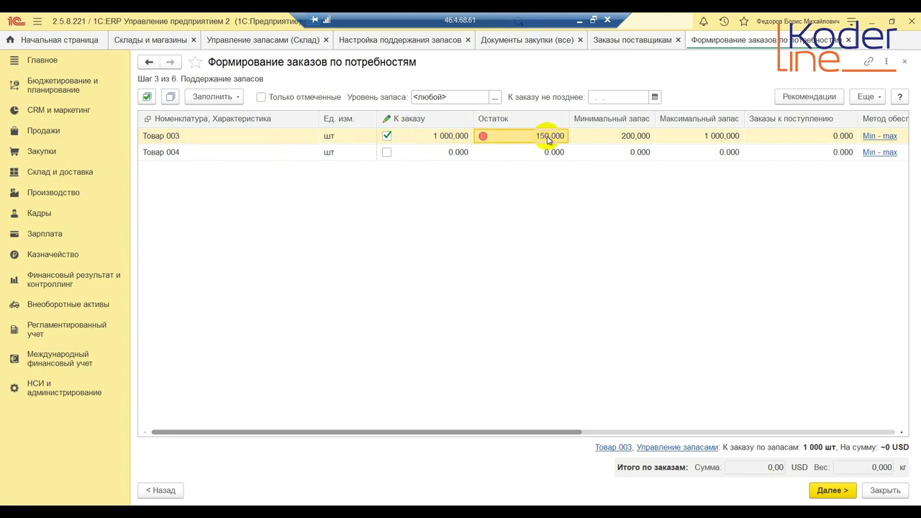
left_click(461, 138)
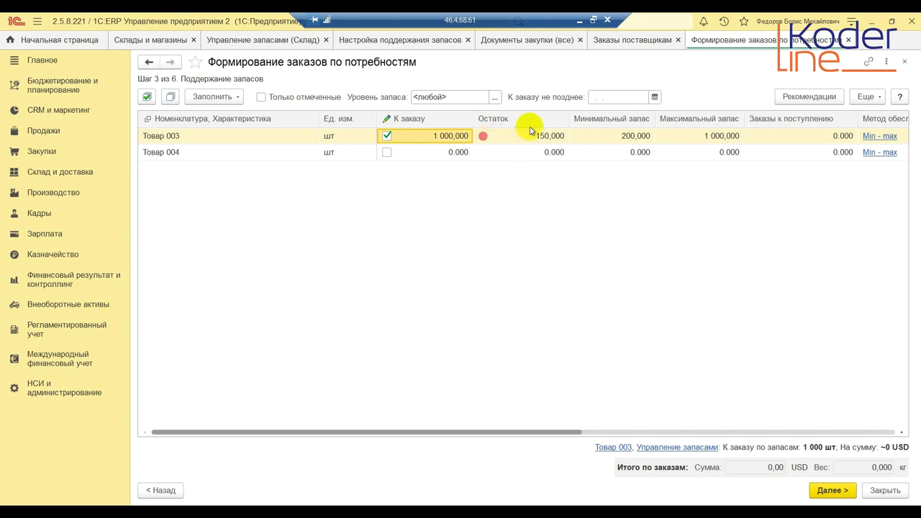
left_click(580, 22)
left_click(468, 296)
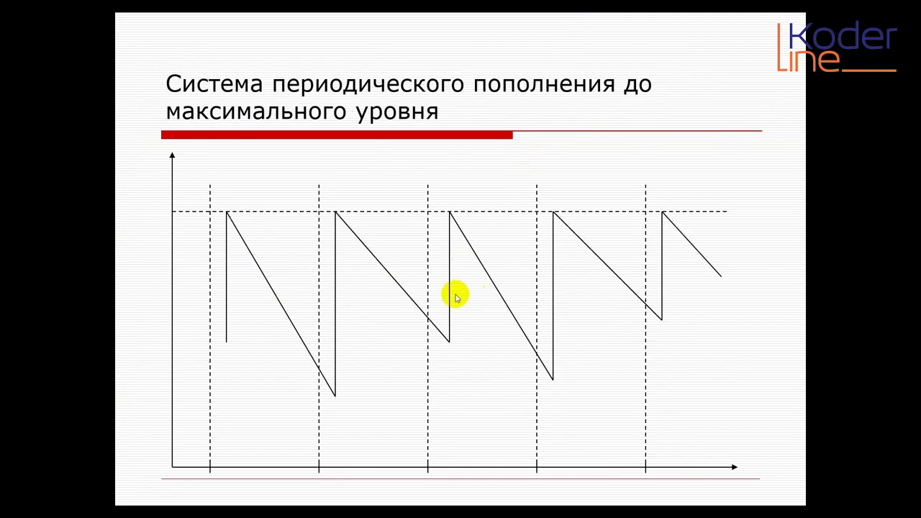
key("alt+Tab")
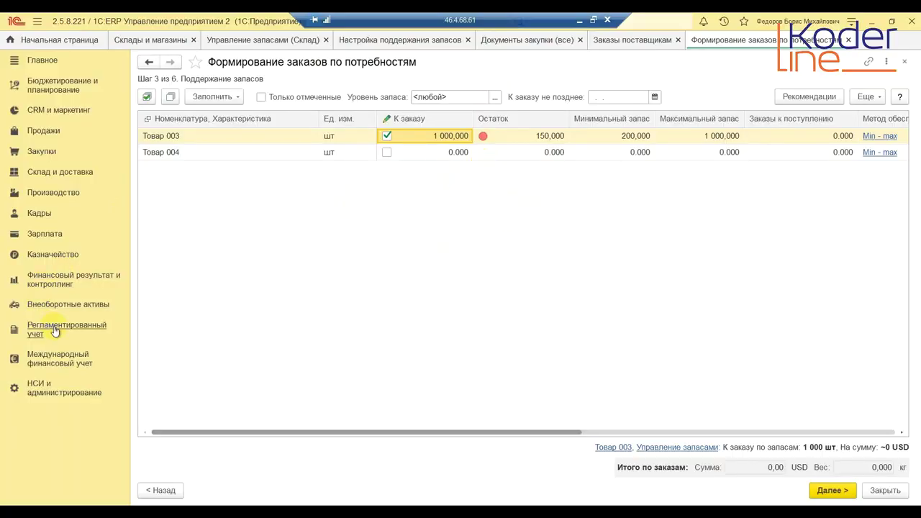
Step: Close the order generation, clearing the needs list, and open the stock maintenance settings of warehouse Управление запасами
left_click(849, 39)
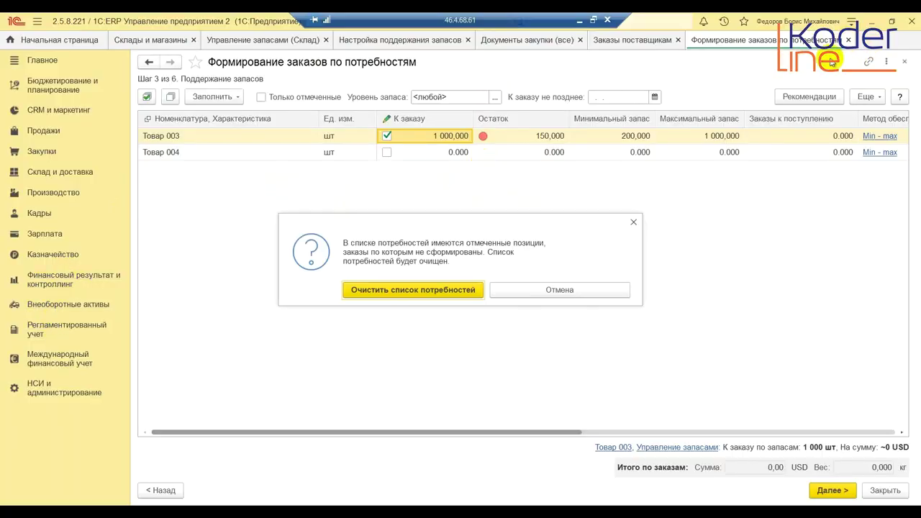
left_click(436, 291)
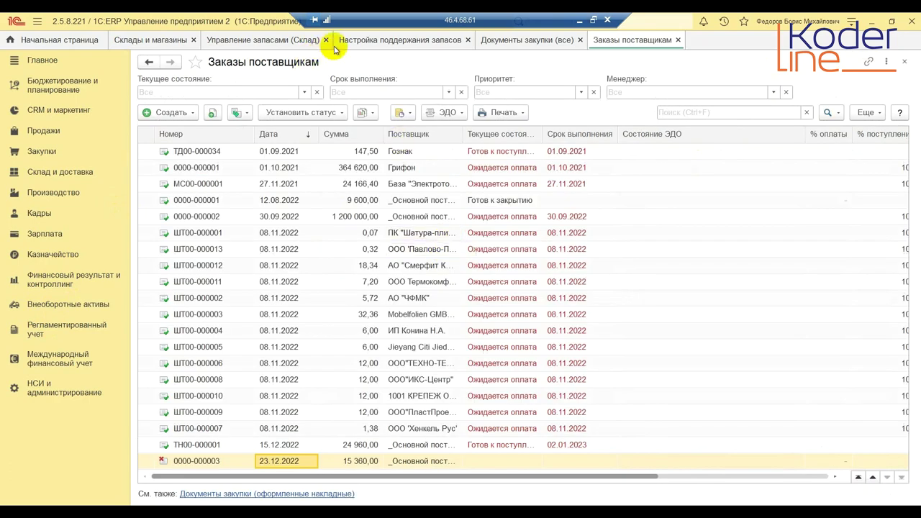
left_click(278, 40)
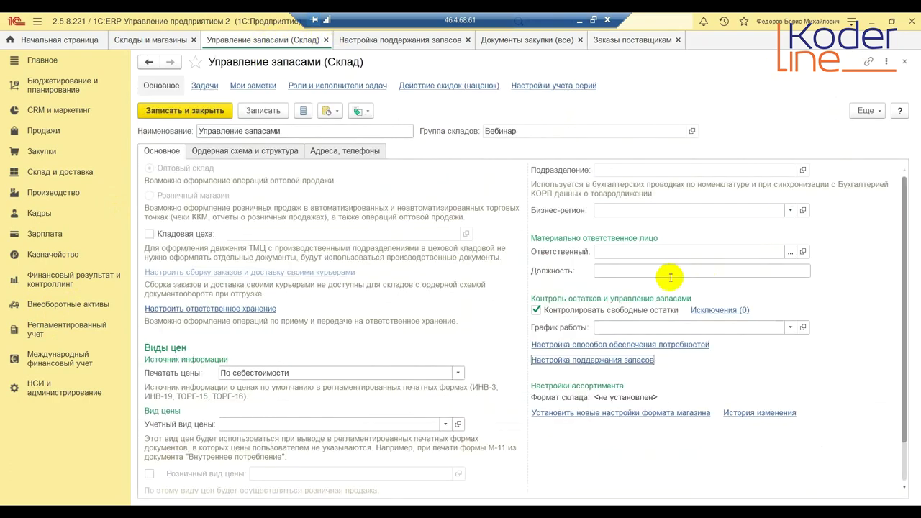
left_click(599, 359)
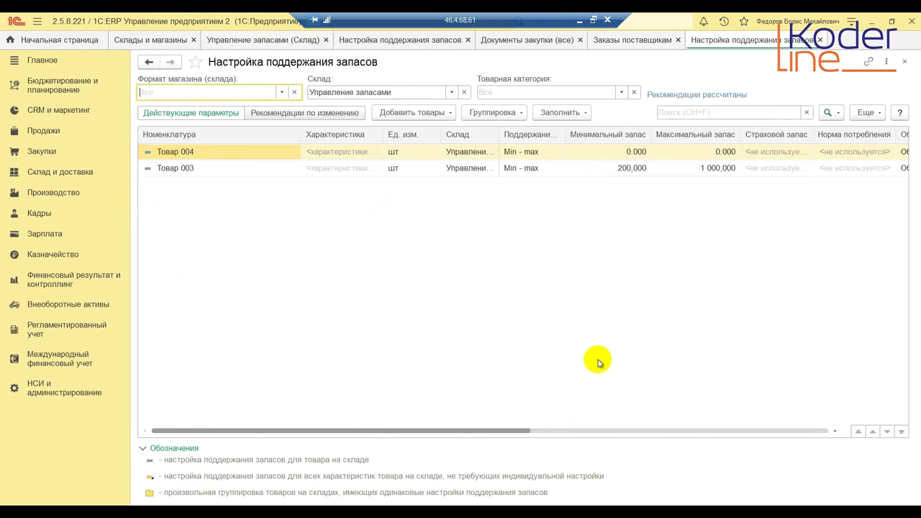
Step: Set the minimum stock of Товар 003 to 0 in its stock maintenance parameters and save them
double_click(632, 152)
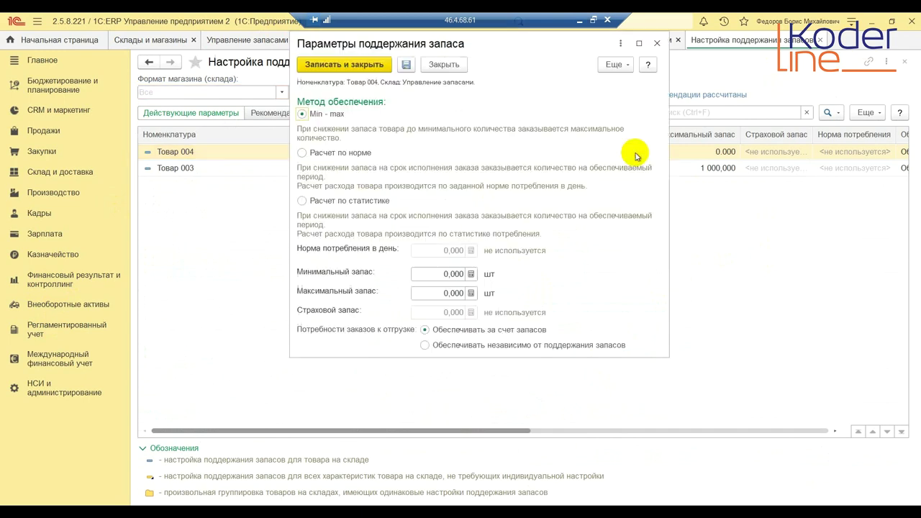
left_click(656, 43)
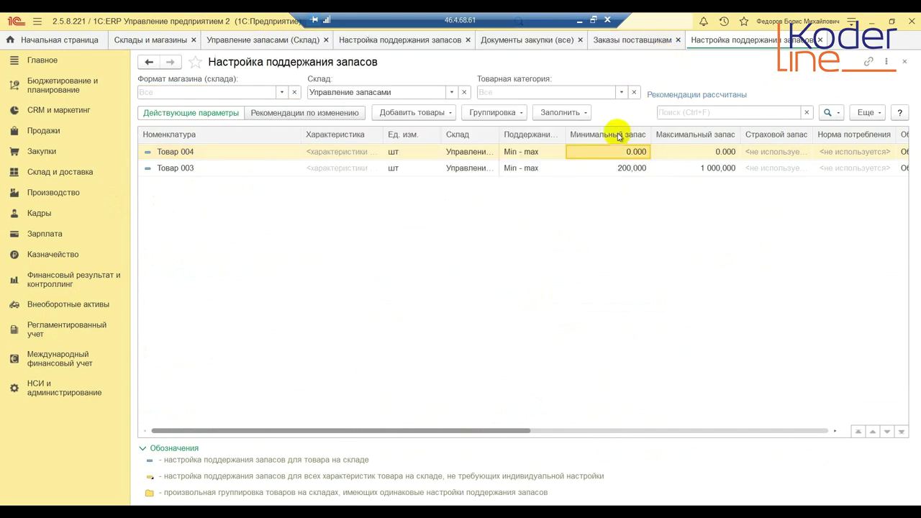
double_click(587, 168)
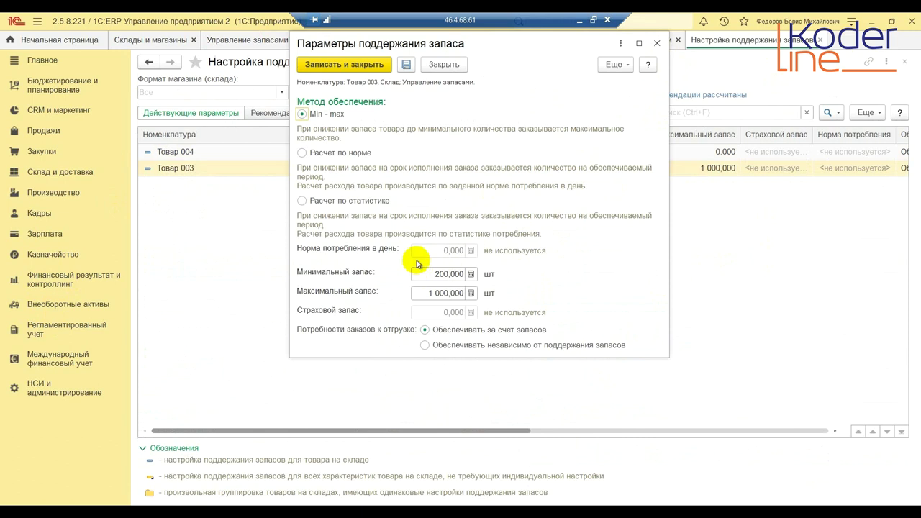
left_click(436, 293)
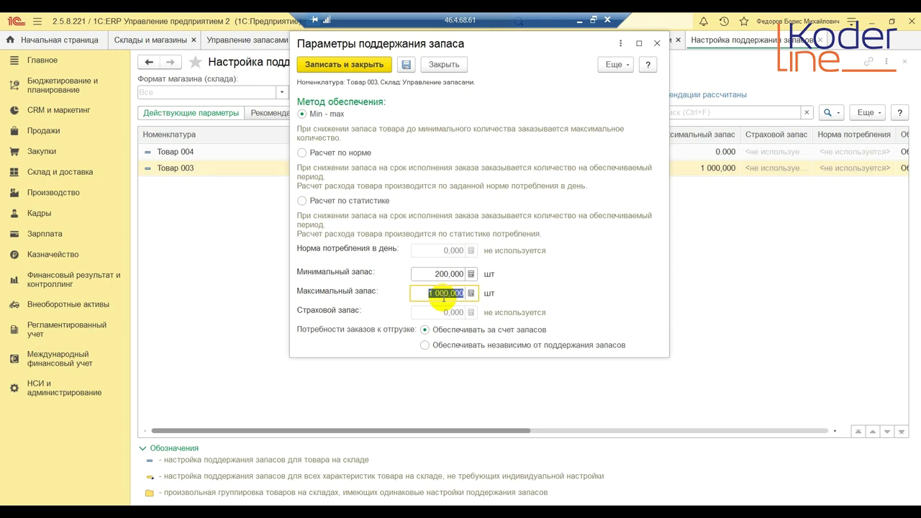
left_click(443, 274)
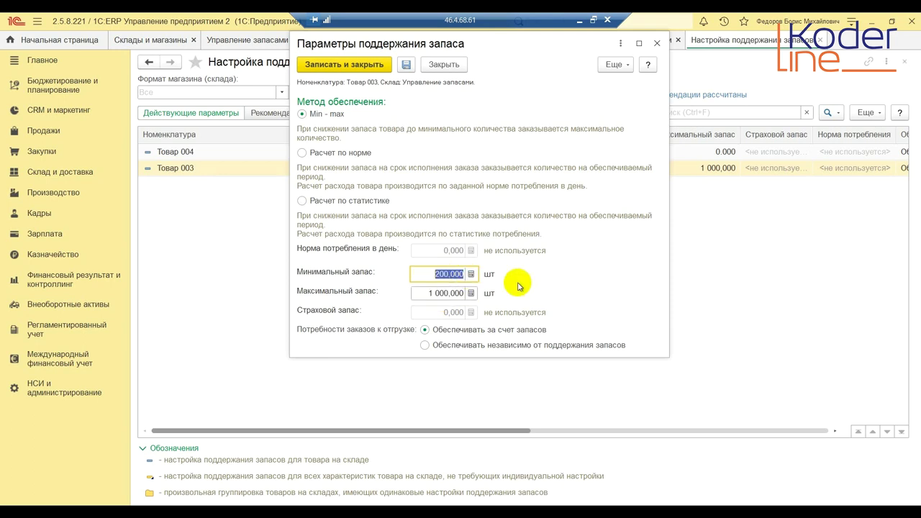
type("0")
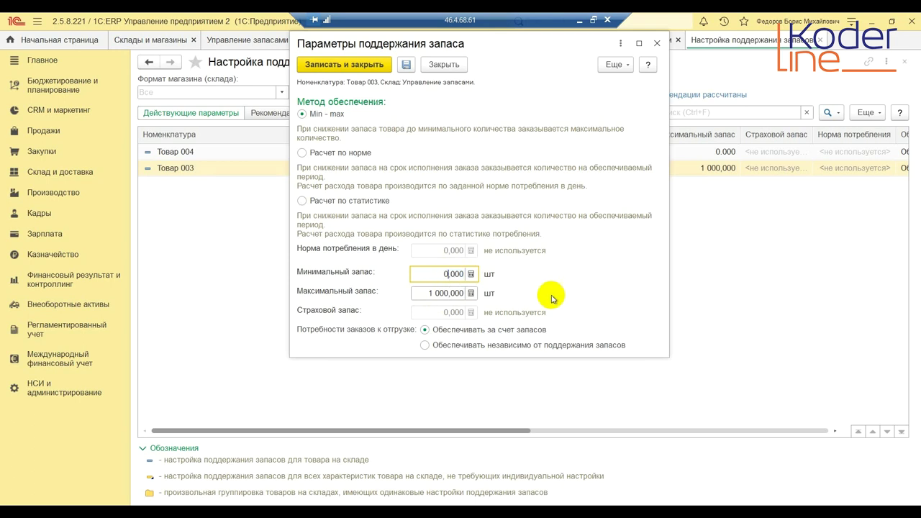
left_click(360, 66)
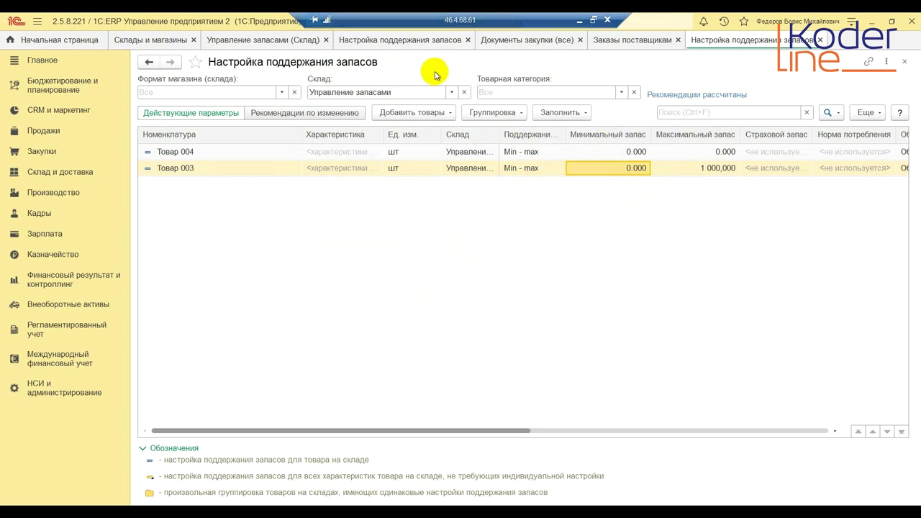
Step: Start order generation by needs again from the supplier orders and advance to the stock maintenance stage for Управление запасами
left_click(640, 40)
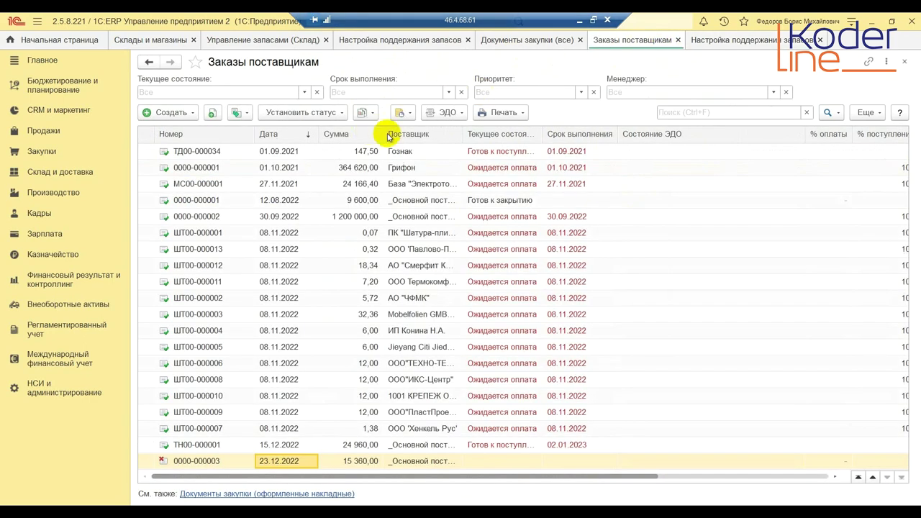
left_click(195, 114)
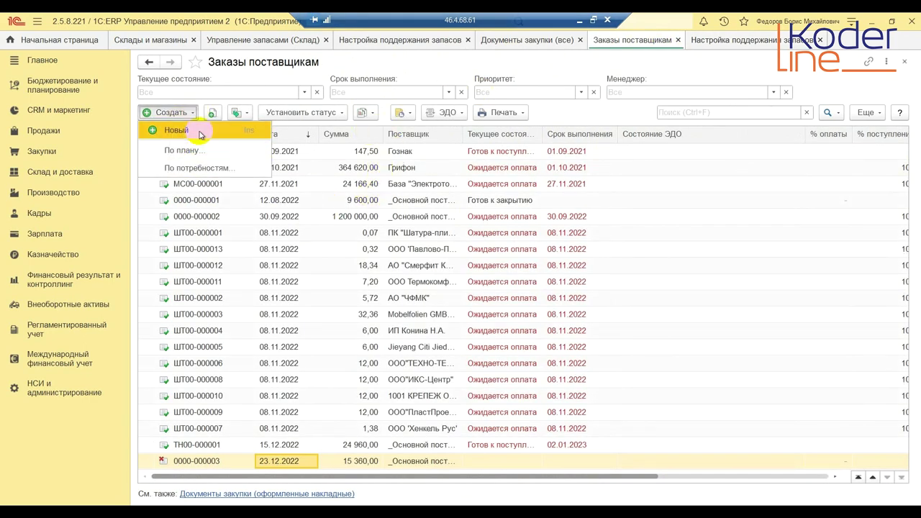
left_click(200, 154)
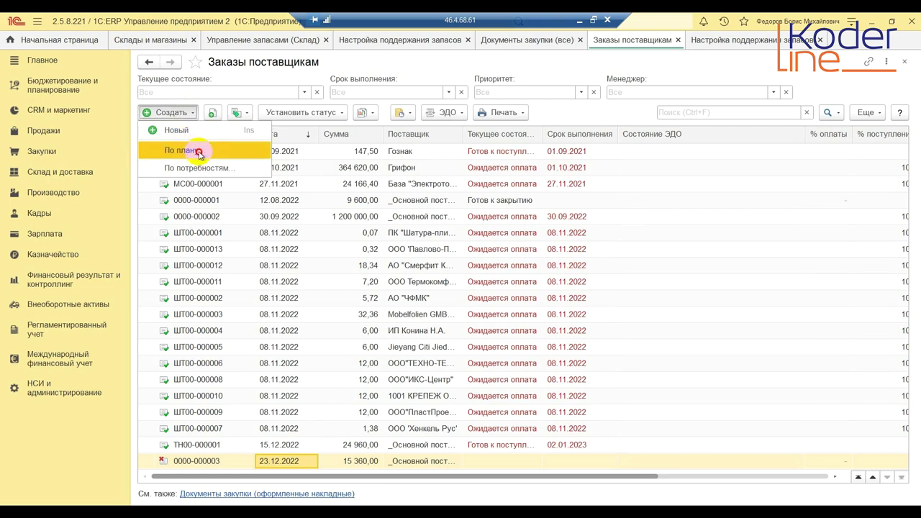
left_click(198, 168)
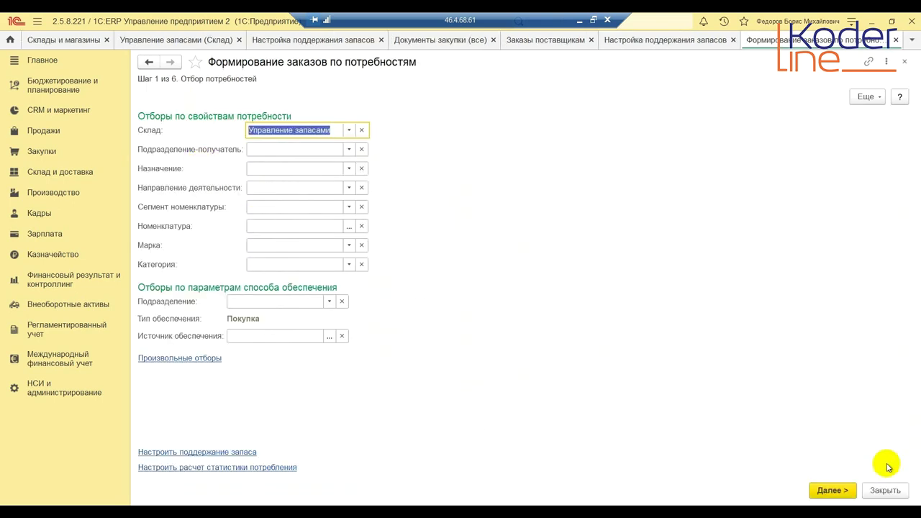
left_click(828, 490)
left_click(846, 491)
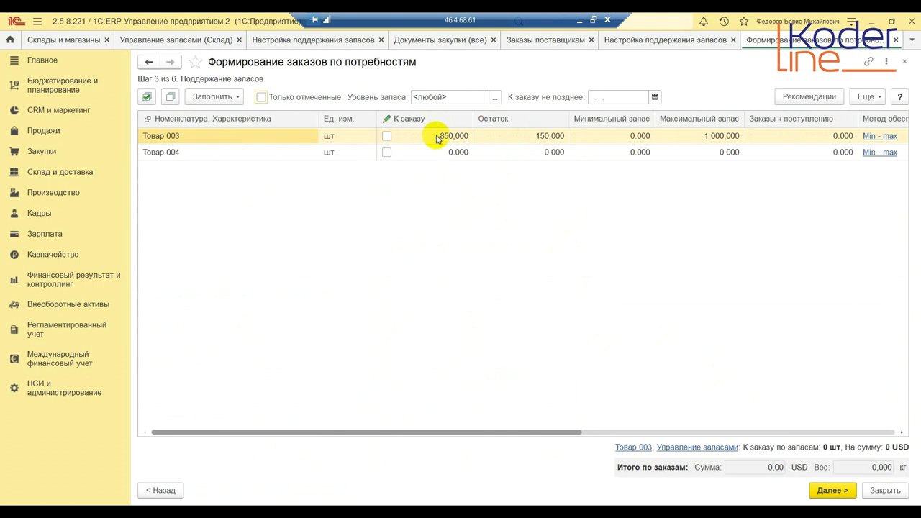
Step: Mark Товар 003 for ordering, and close the order generation with the needs list cleared
left_click(387, 136)
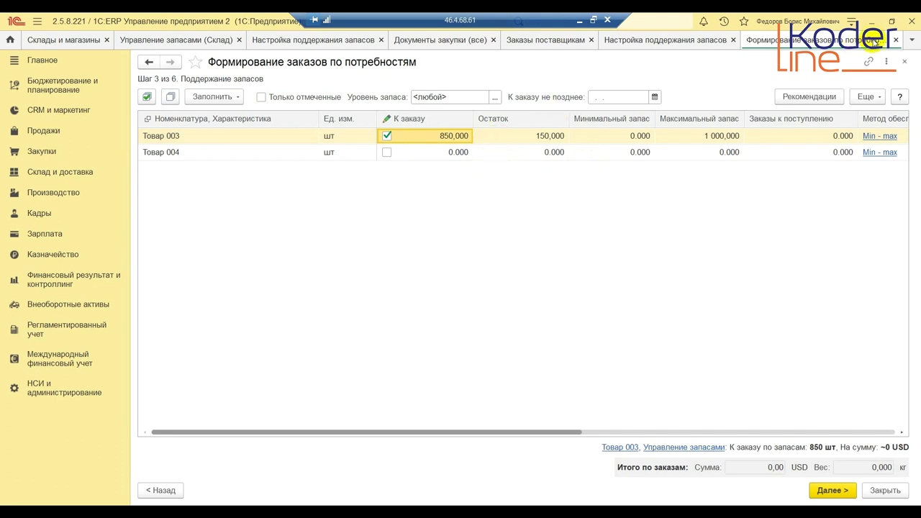
left_click(896, 41)
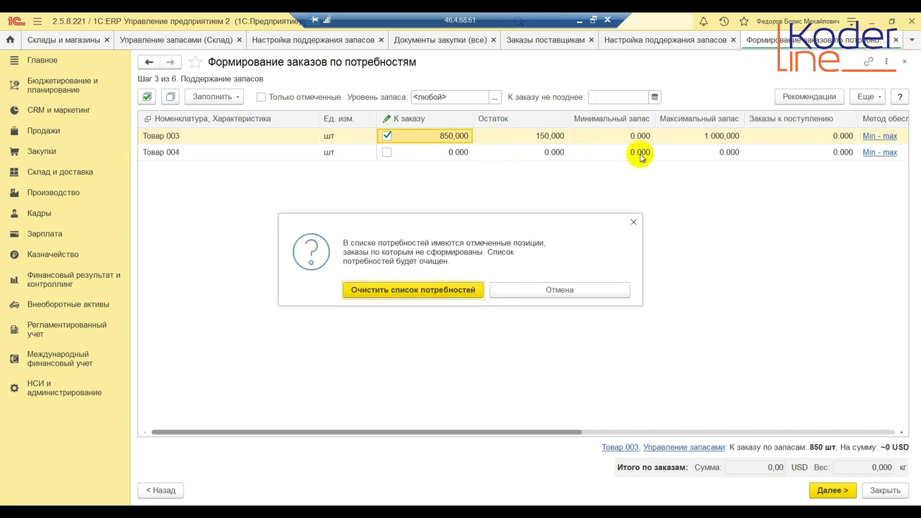
left_click(425, 290)
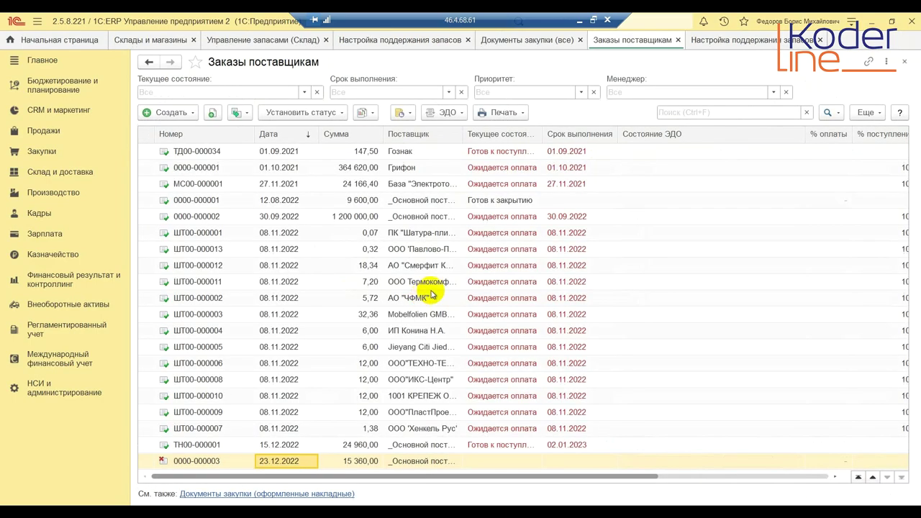
left_click(580, 23)
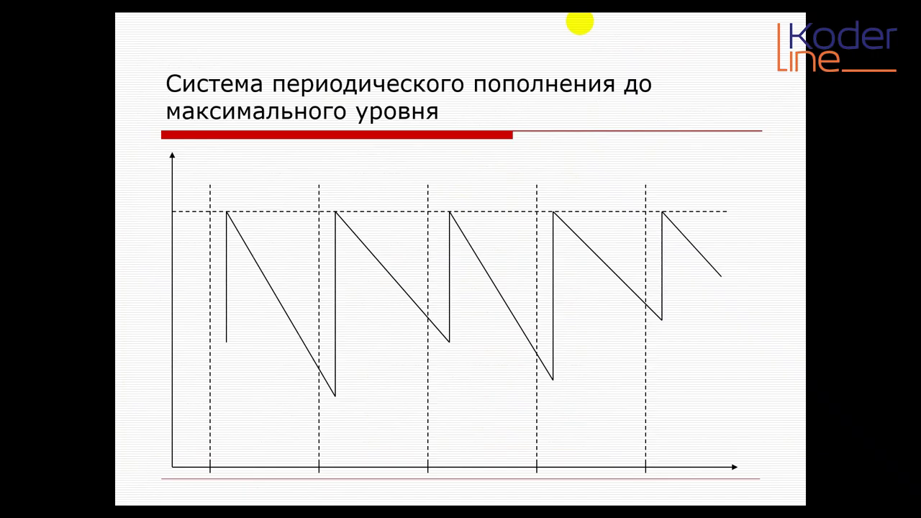
left_click(459, 283)
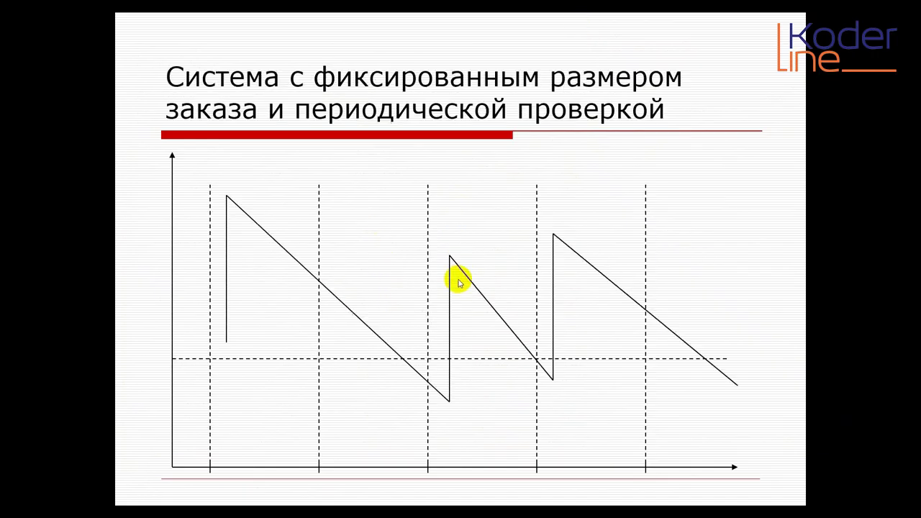
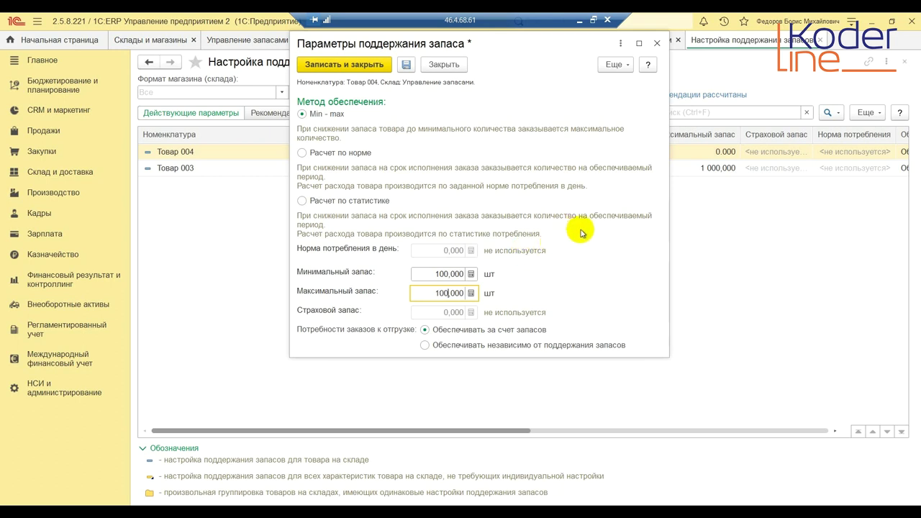
Step: Save Товар 004's min-max parameters with minimum and maximum stock of 100 шт, and open the supply method settings of warehouse Управление запасами
left_click(352, 66)
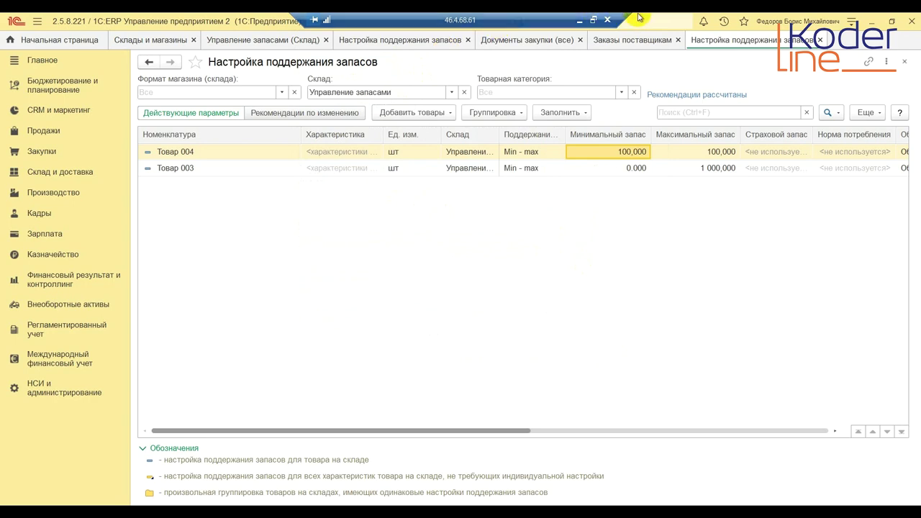
left_click(819, 40)
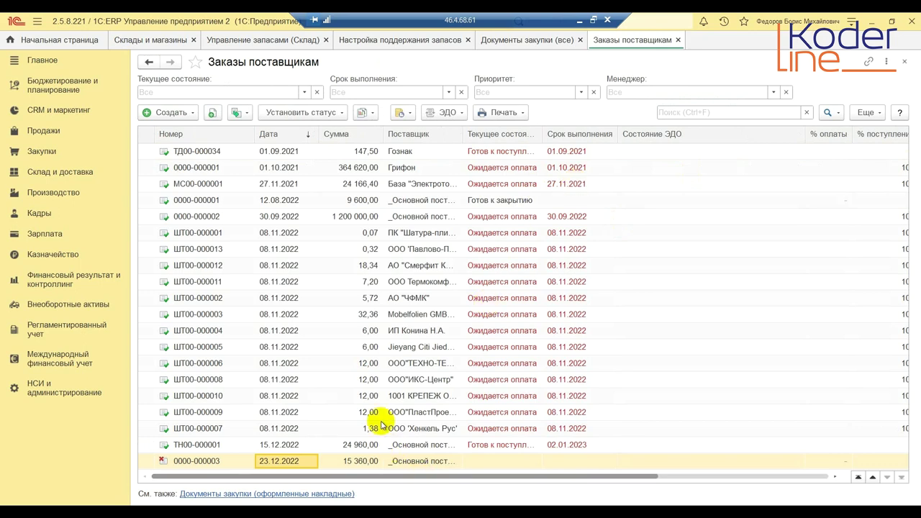
left_click(302, 40)
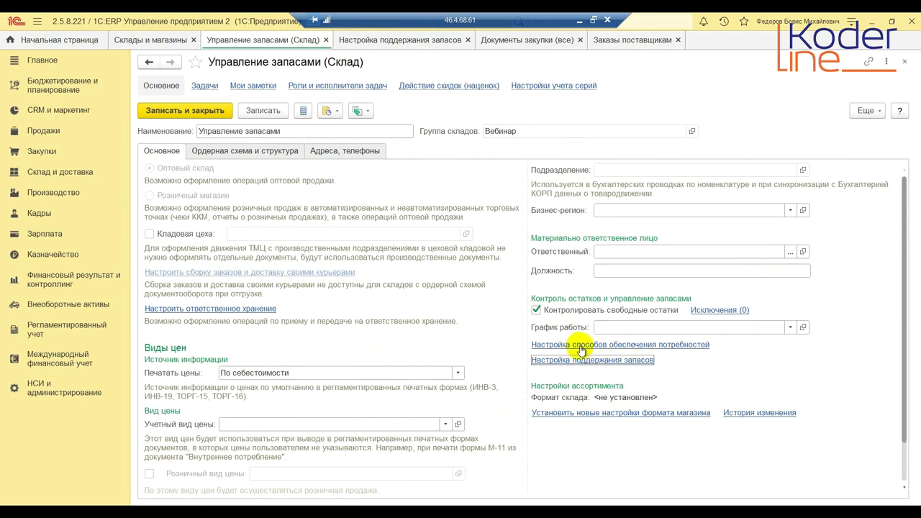
left_click(584, 346)
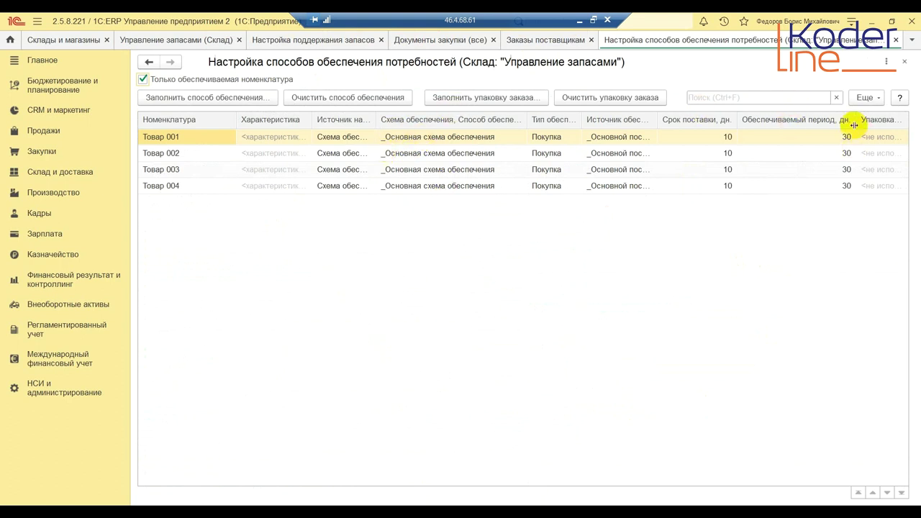
Step: Narrow the supplied period column and try to fill in the order packaging for Товар 004
left_click_drag(851, 120, 796, 123)
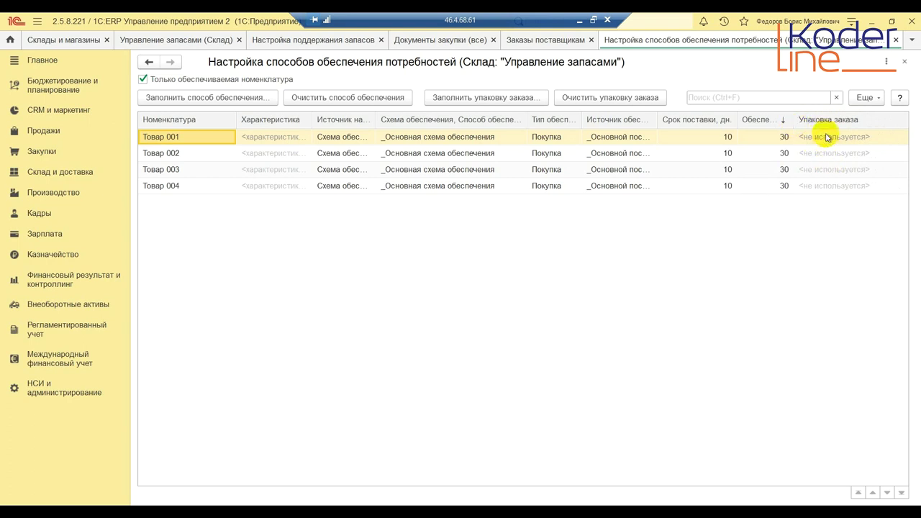
left_click(827, 185)
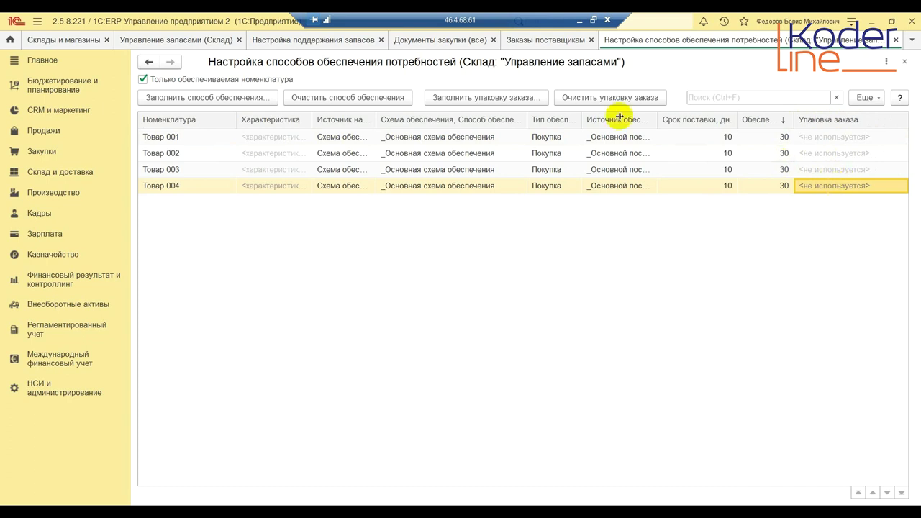
left_click(502, 100)
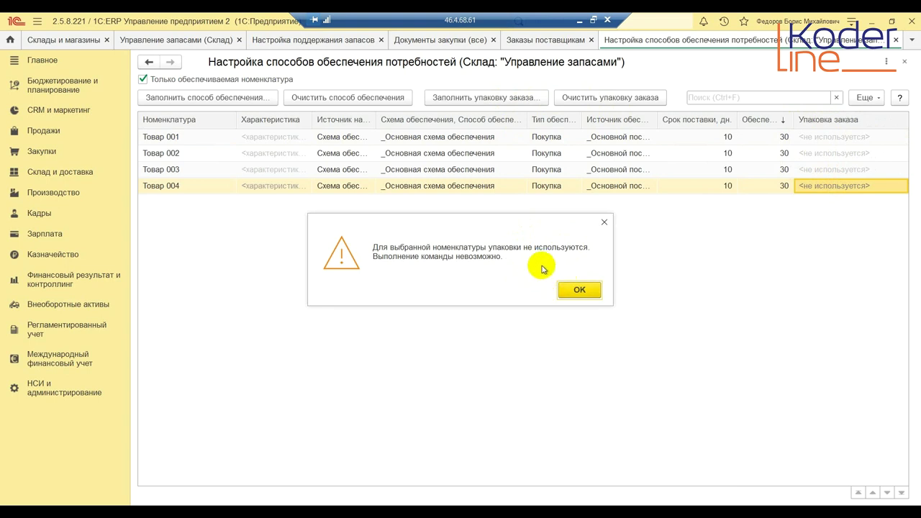
left_click(572, 288)
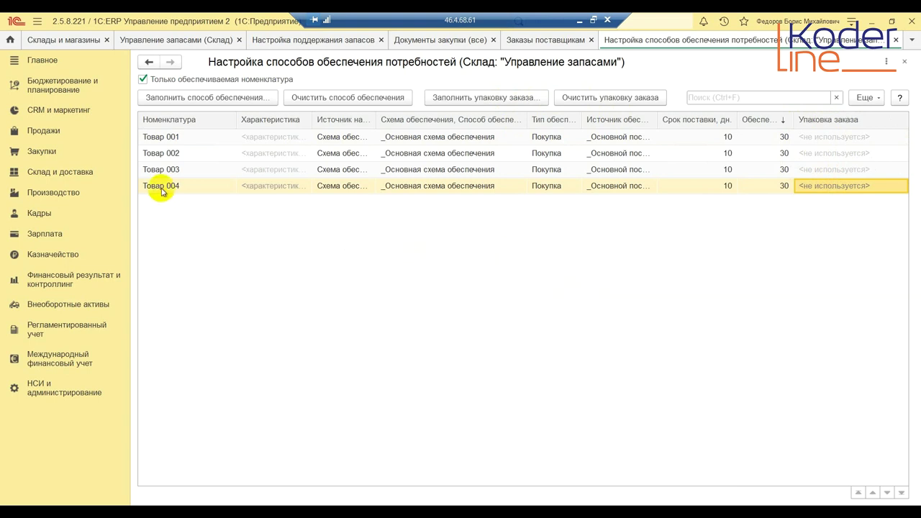
Step: Open the item card of Товар 004 and bring up its packaging setting under units of measure for editing
left_click(161, 188)
double_click(161, 188)
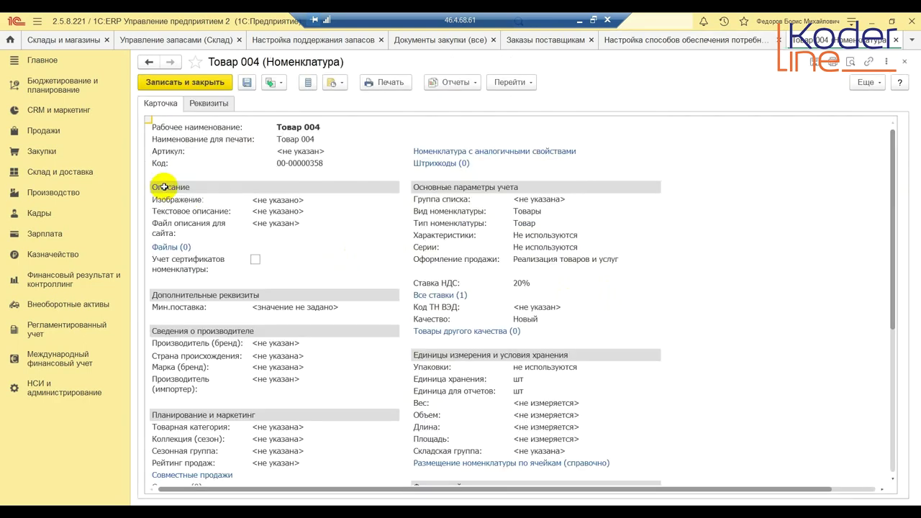
scroll(608, 338, "down", 1)
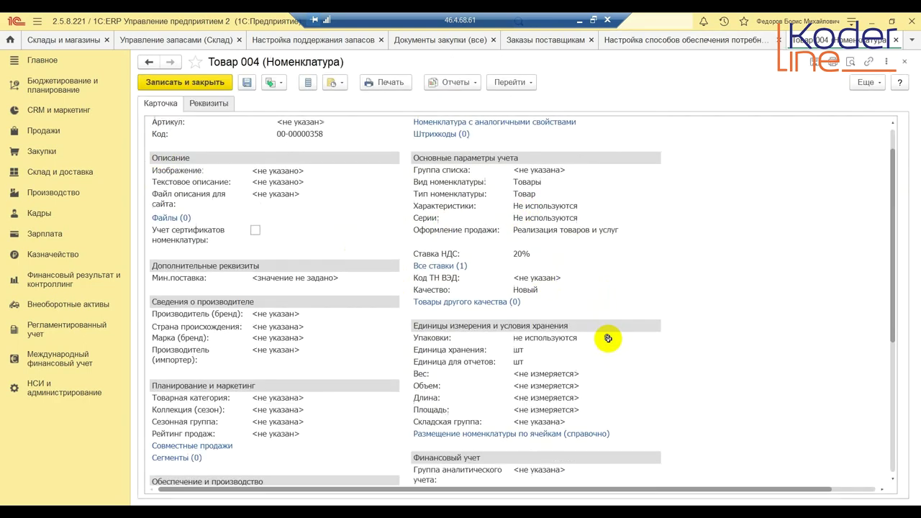
scroll(608, 339, "down", 2)
left_click(516, 266)
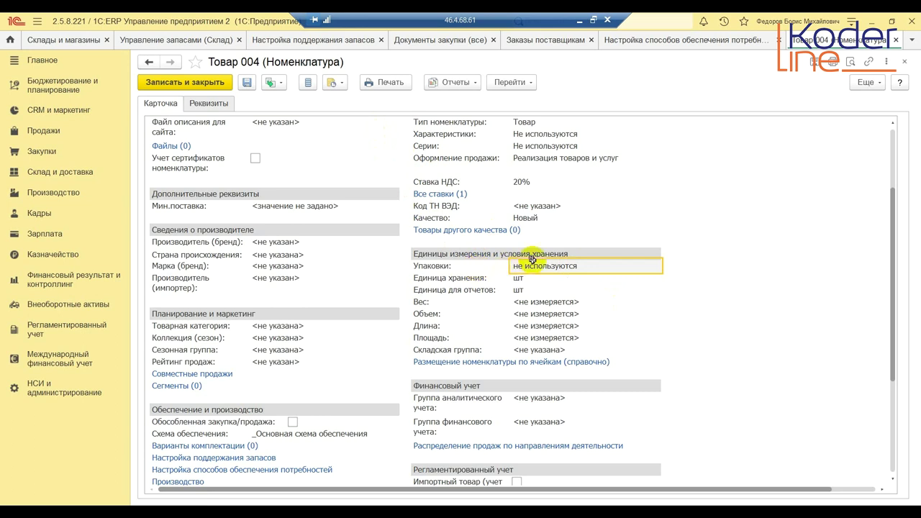
key("ctrl+Page_Down")
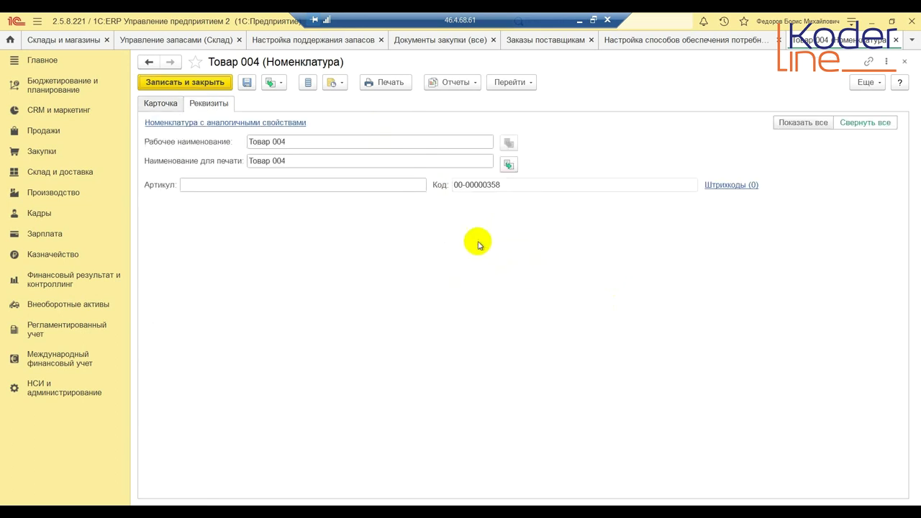
left_click(803, 122)
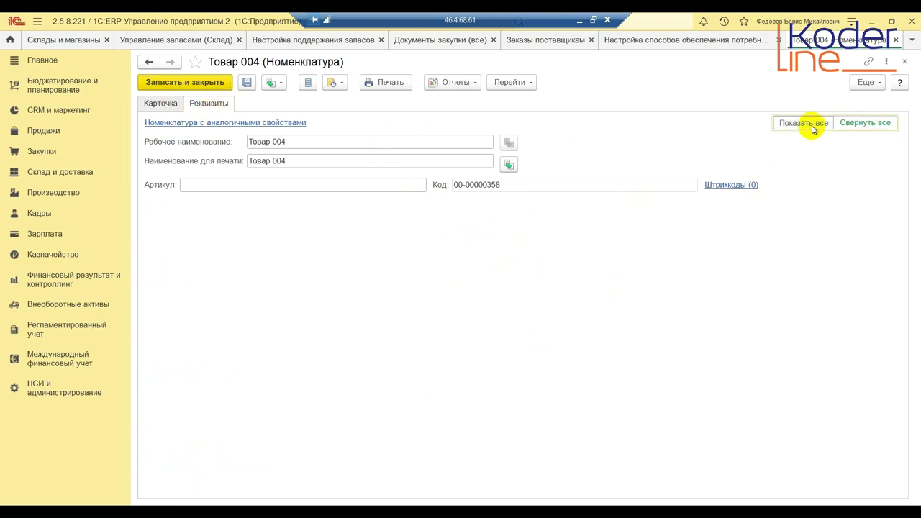
left_click(160, 103)
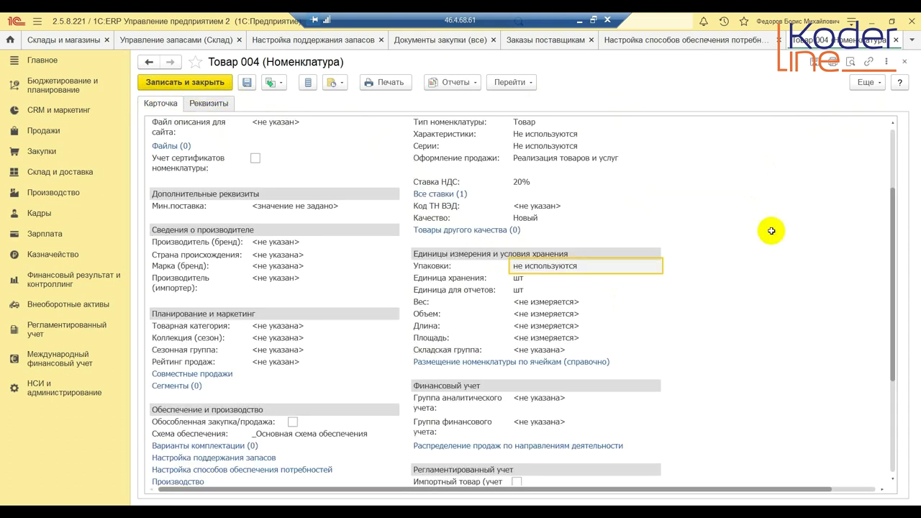
left_click(561, 266)
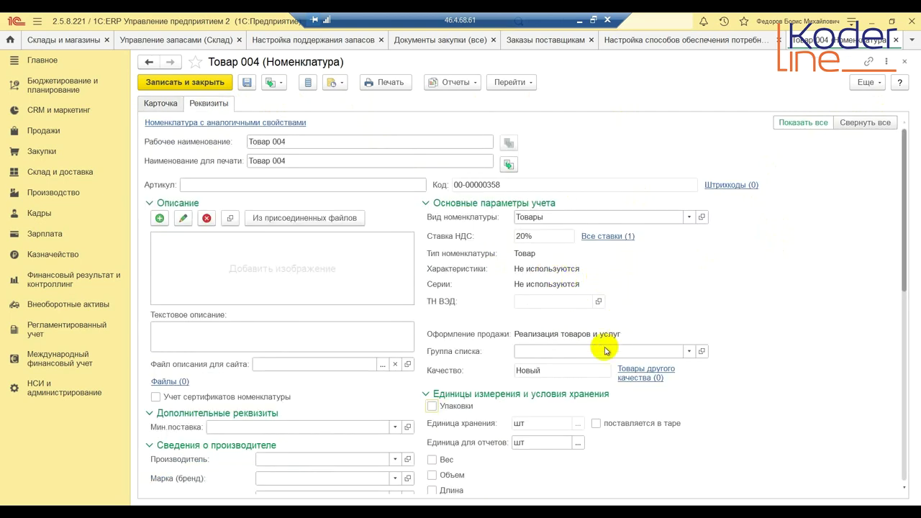
Step: Enable packaging for Товар 004 with the individual set (Индивидуальный набор) and save the item
scroll(587, 346, "down", 3)
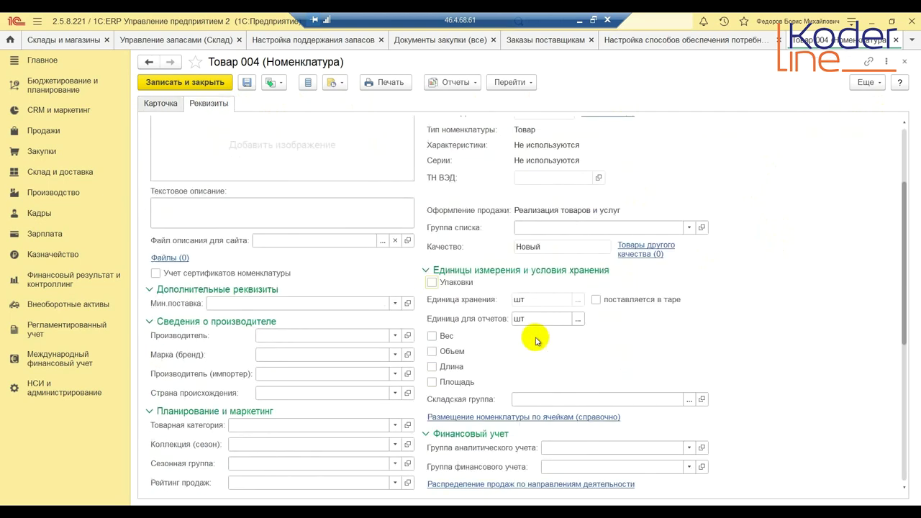
left_click(433, 284)
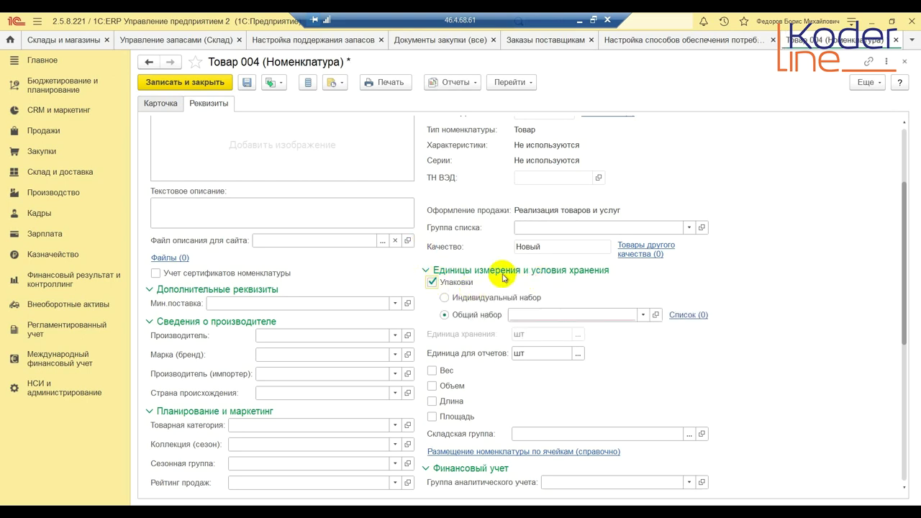
left_click(444, 297)
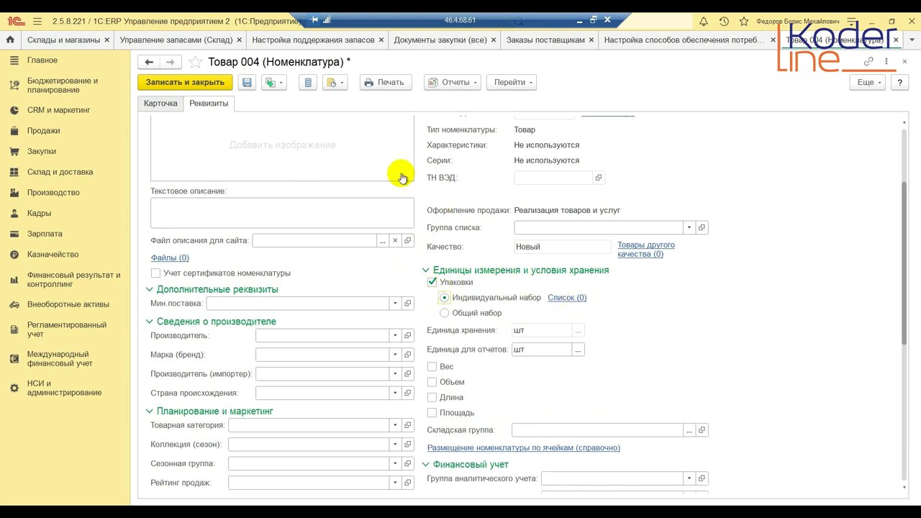
left_click(248, 83)
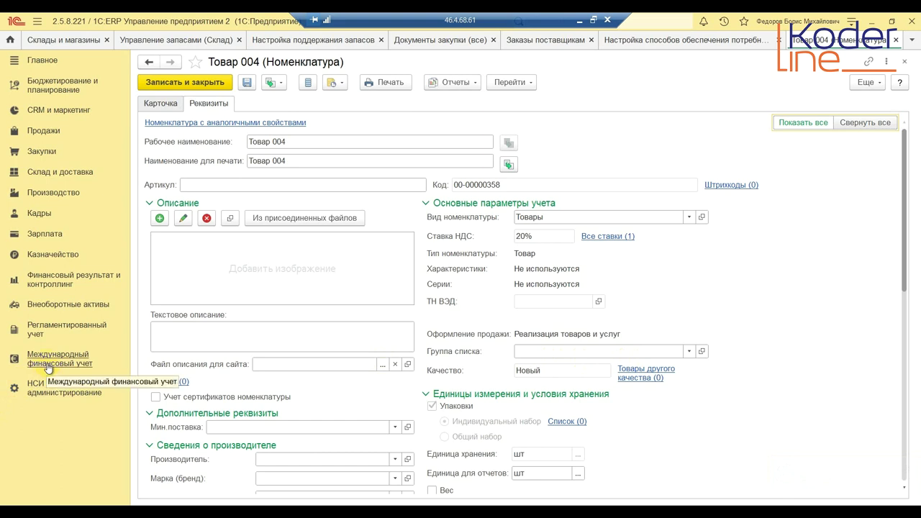
Step: Open the Единицы измерения list from the item classifiers and look through the existing units
left_click(62, 393)
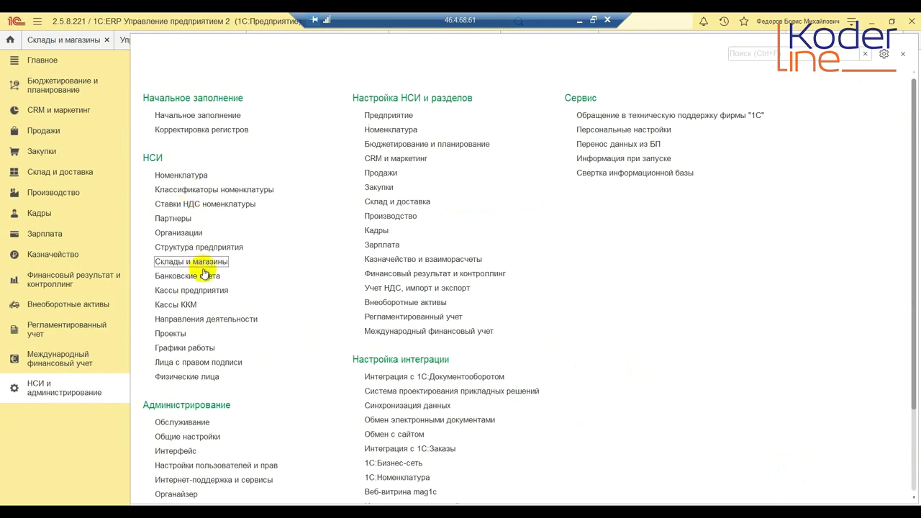
left_click(234, 189)
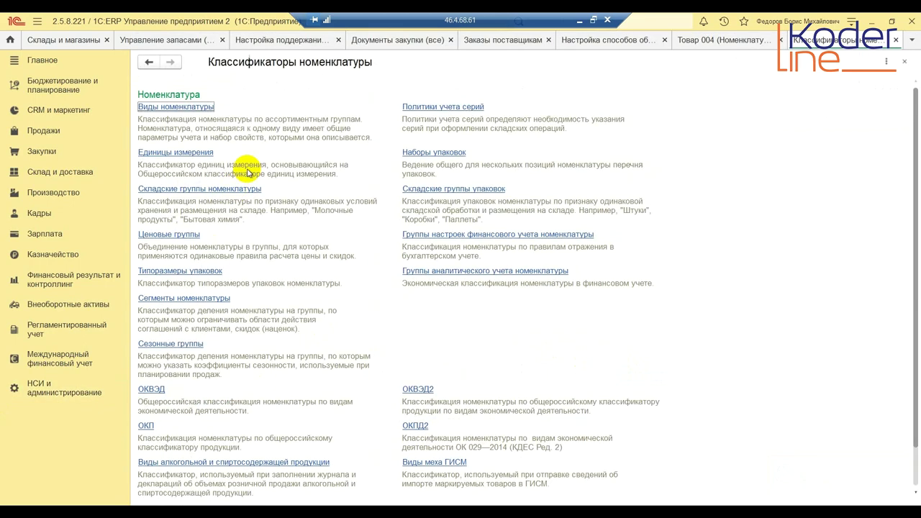
left_click(191, 152)
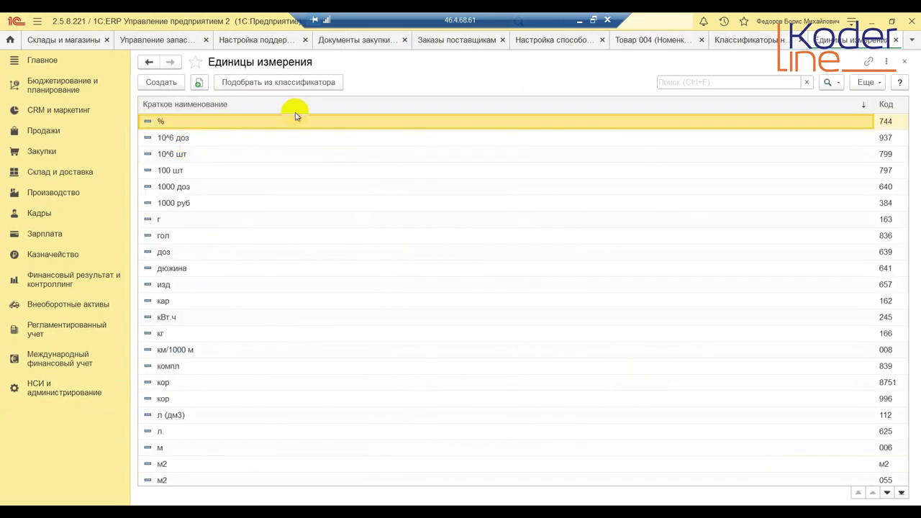
scroll(323, 294, "down", 6)
scroll(323, 295, "up", 6)
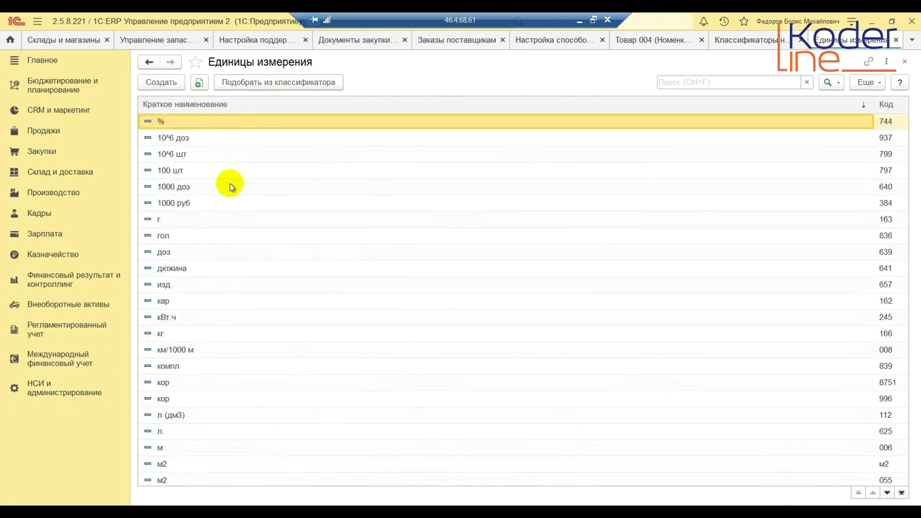
scroll(226, 222, "down", 6)
scroll(231, 228, "down", 1)
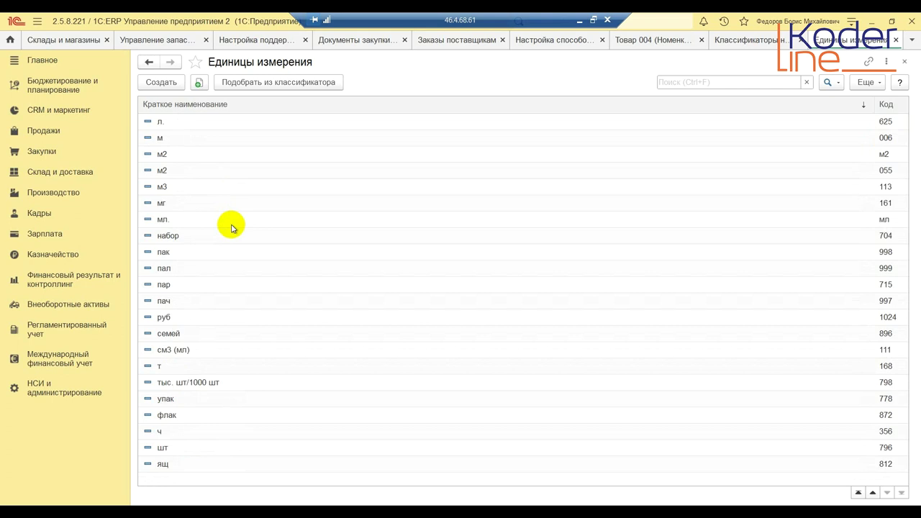
Step: Create the unit СтандЗакупка with full name Стандартное закупаемое количество and quantity type Количество штук, and return to the Товар 004 card
left_click(162, 84)
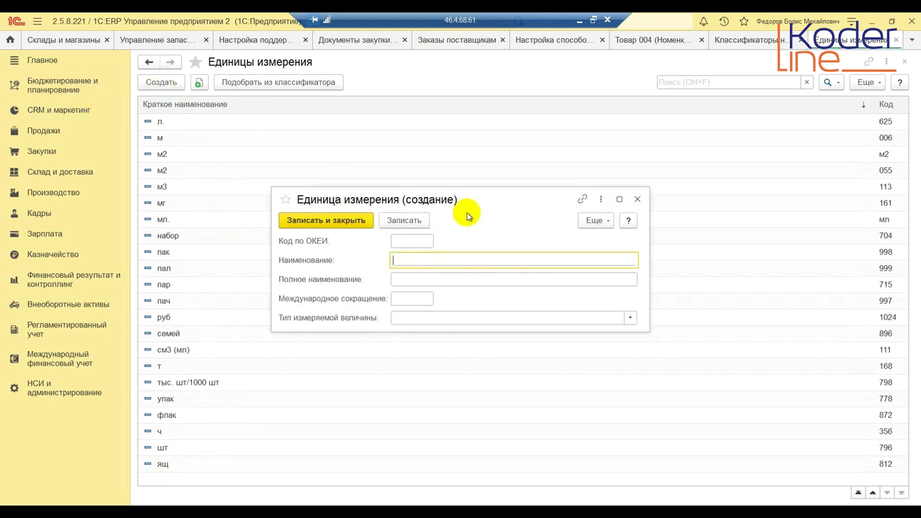
type("Станд")
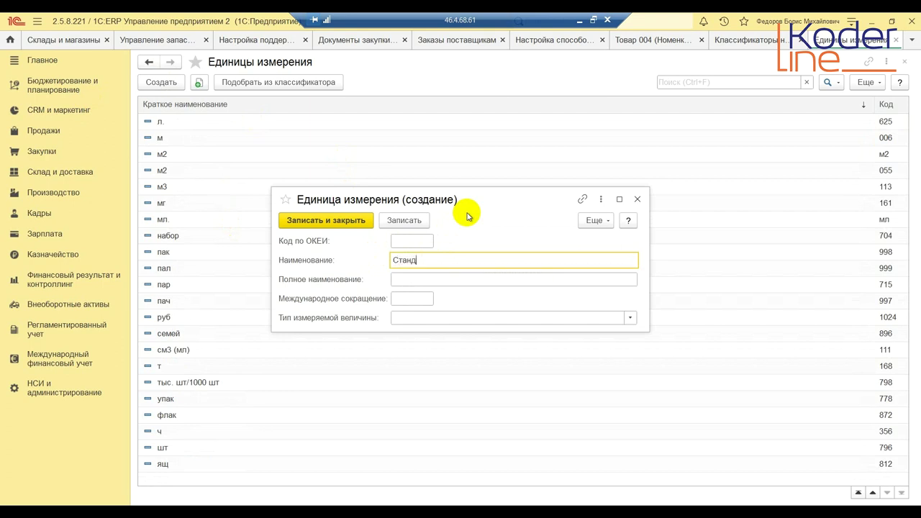
type("Упаковка")
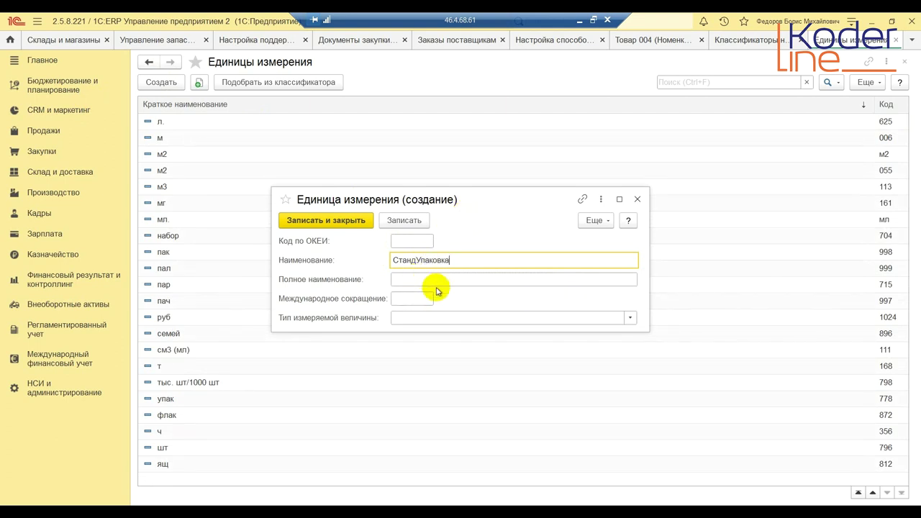
left_click_drag(452, 259, 418, 260)
type("Закупк")
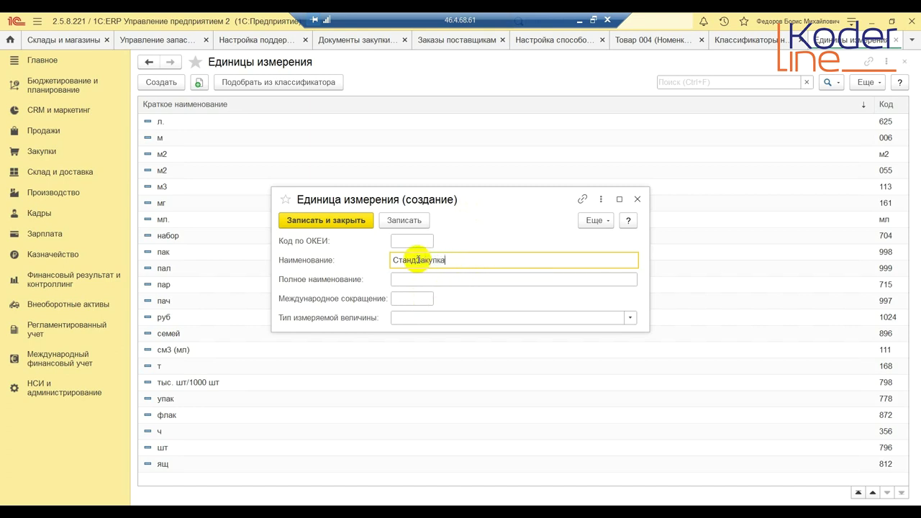
left_click(407, 280)
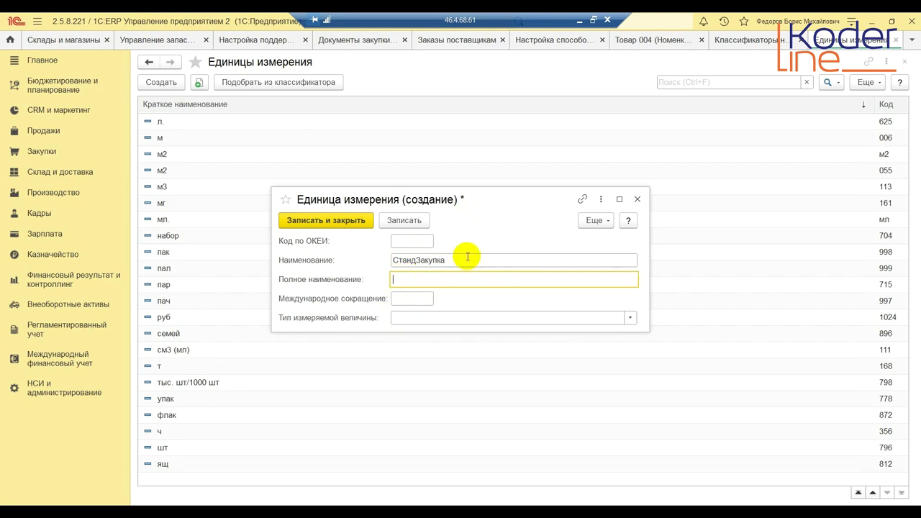
type("Стандартное закупаемое количество")
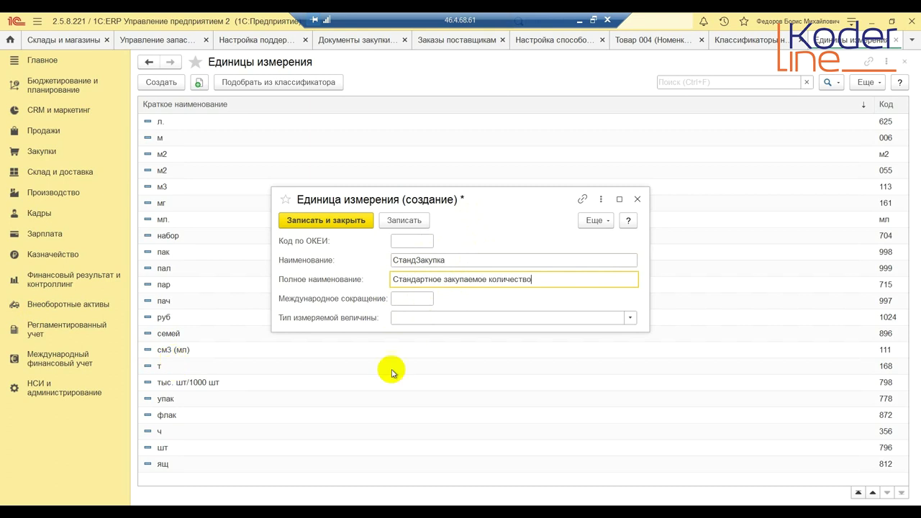
left_click(416, 319)
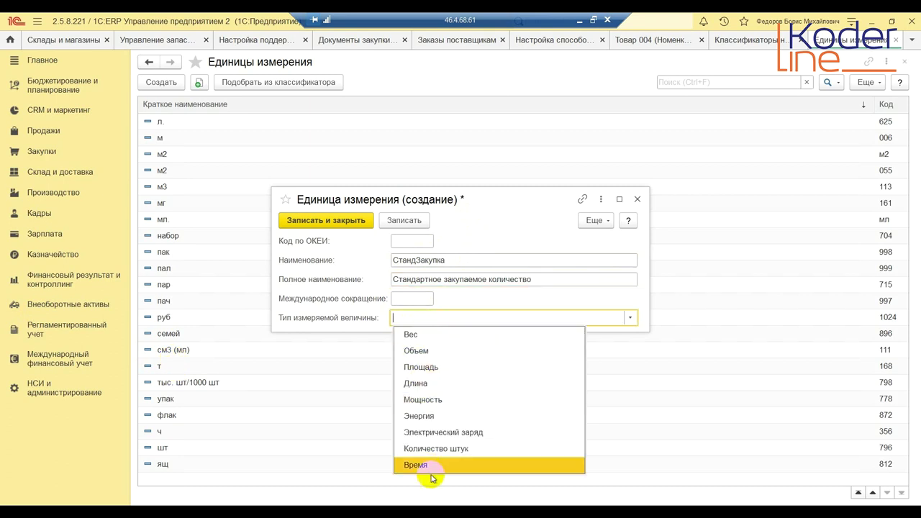
left_click(430, 449)
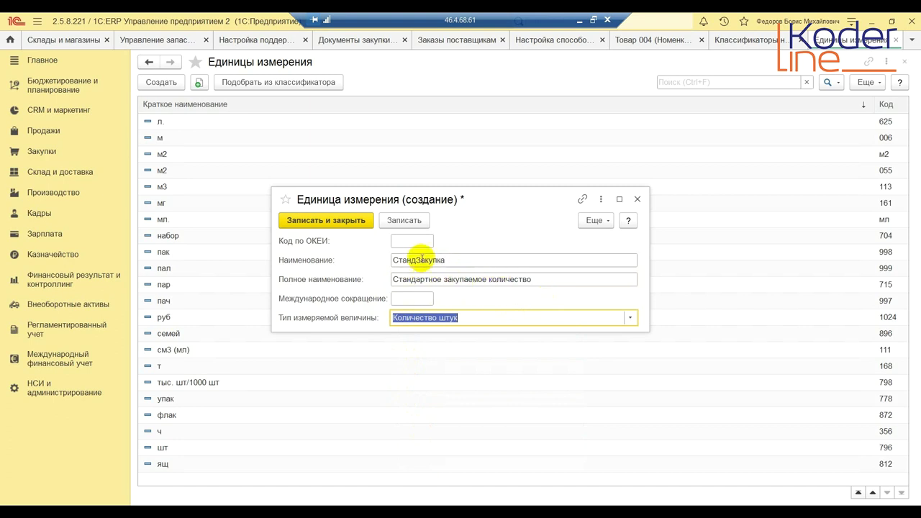
left_click(343, 224)
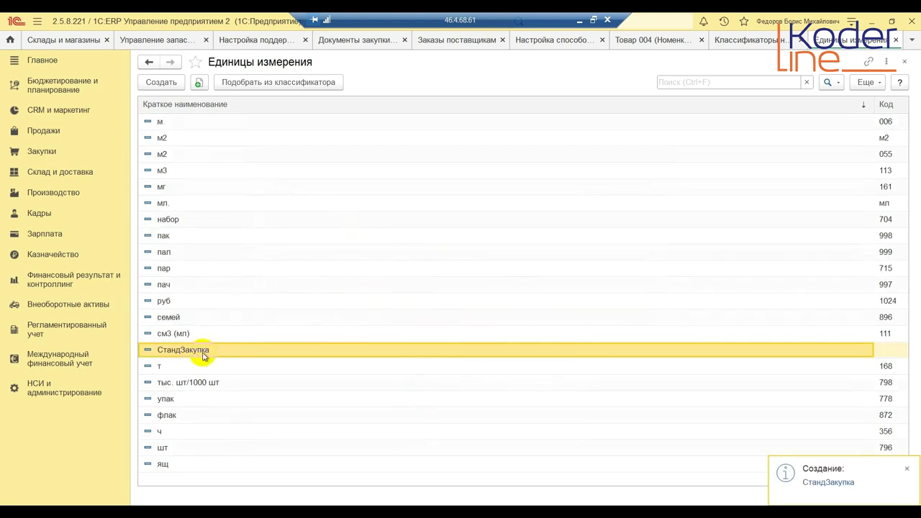
left_click(645, 42)
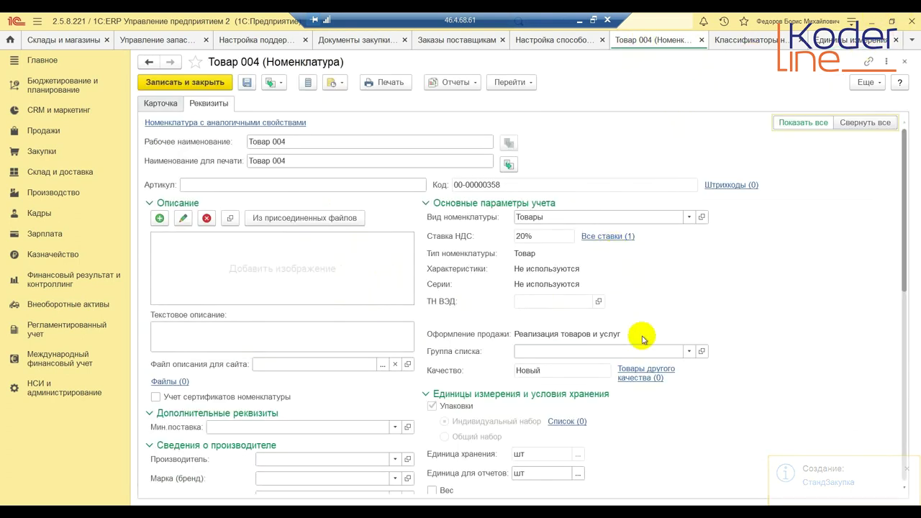
Step: Start a new packaging in the packaging list of Товар 004, using СтандЗакупка as its classifier unit
mouse_move(650, 335)
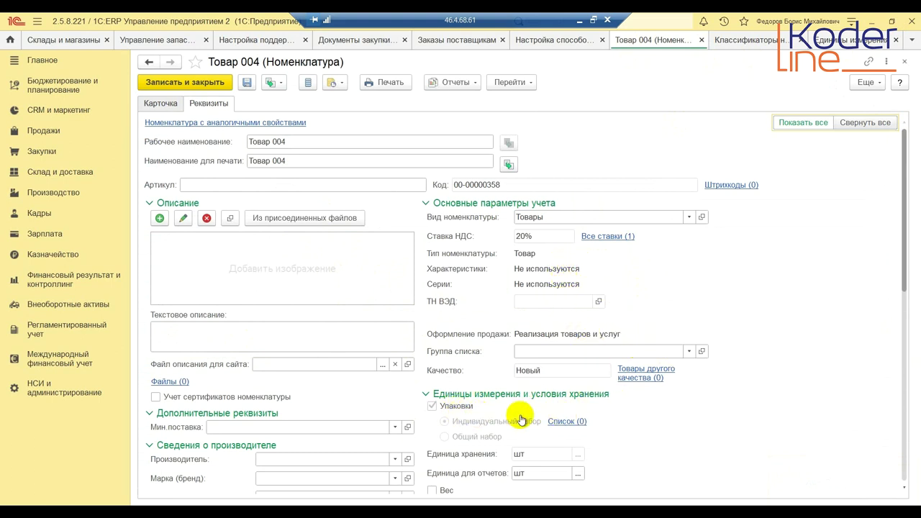
left_click(569, 422)
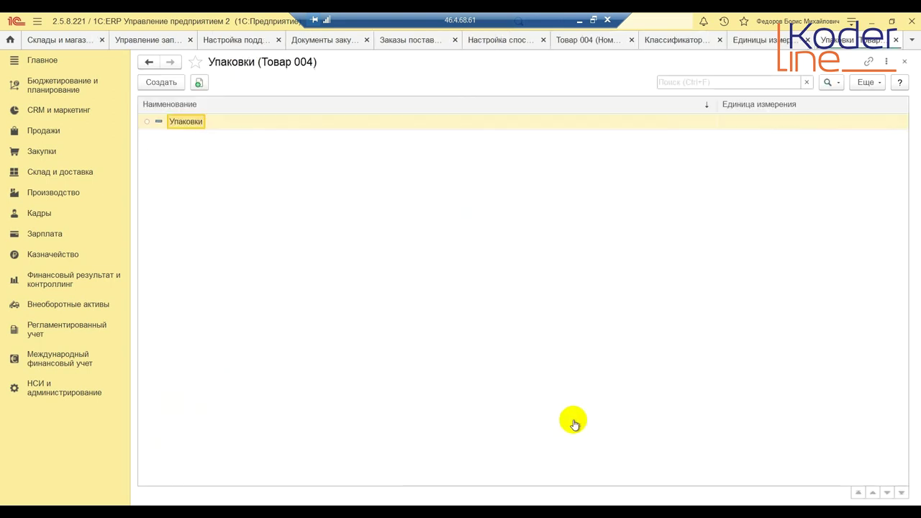
left_click(168, 81)
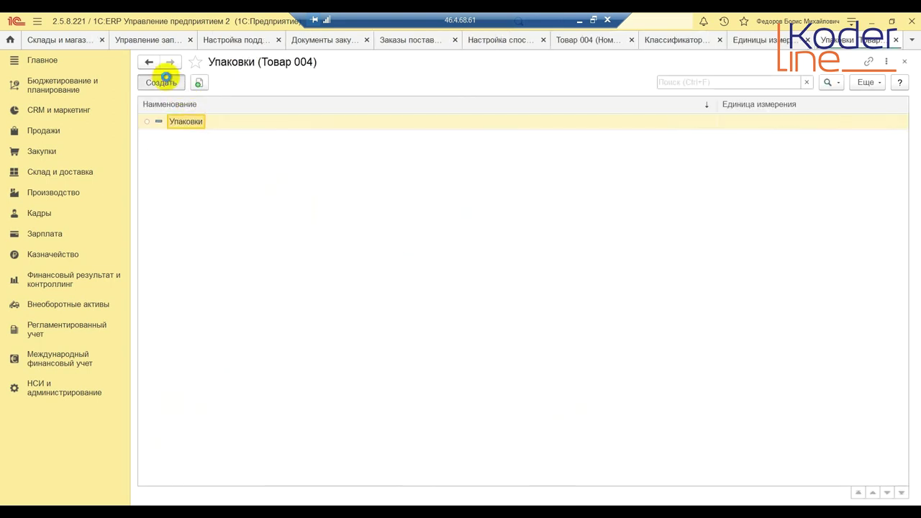
left_click(411, 254)
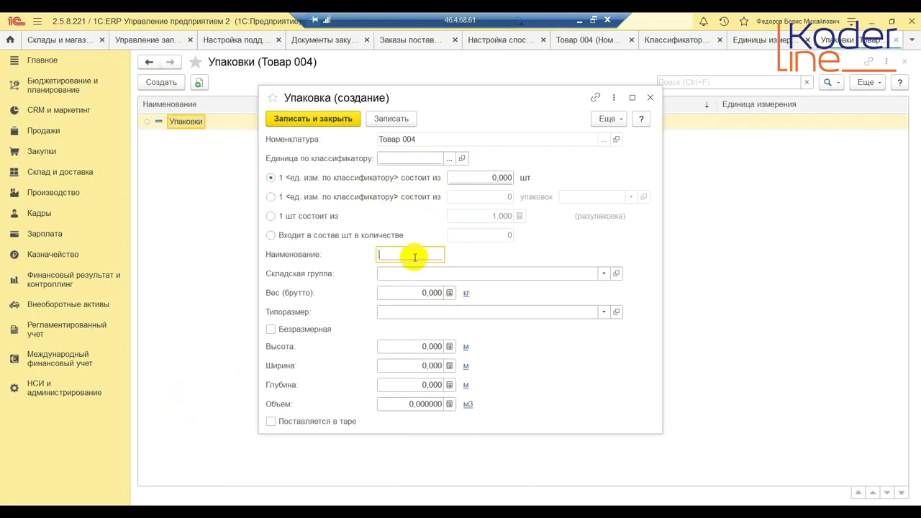
left_click(431, 157)
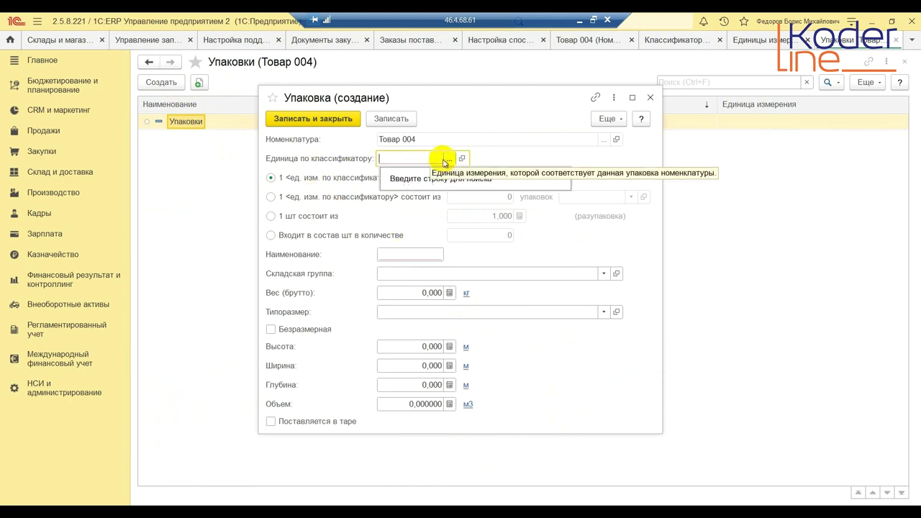
type("ст")
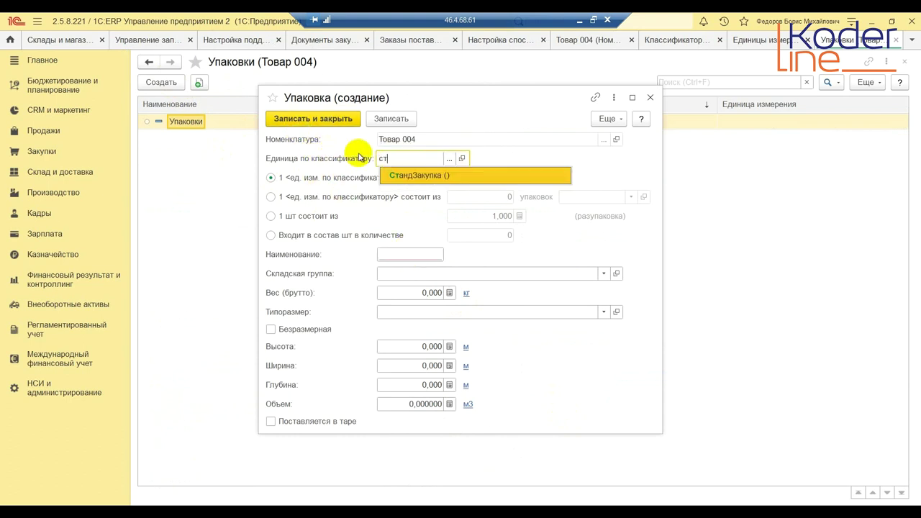
left_click(407, 175)
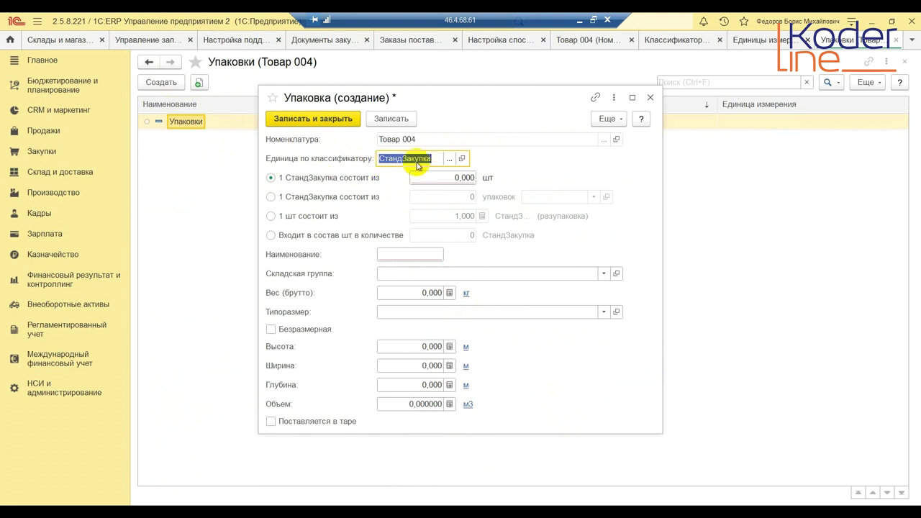
Step: Define one СтандЗакупка as 800 шт and save the new packaging
left_click(439, 176)
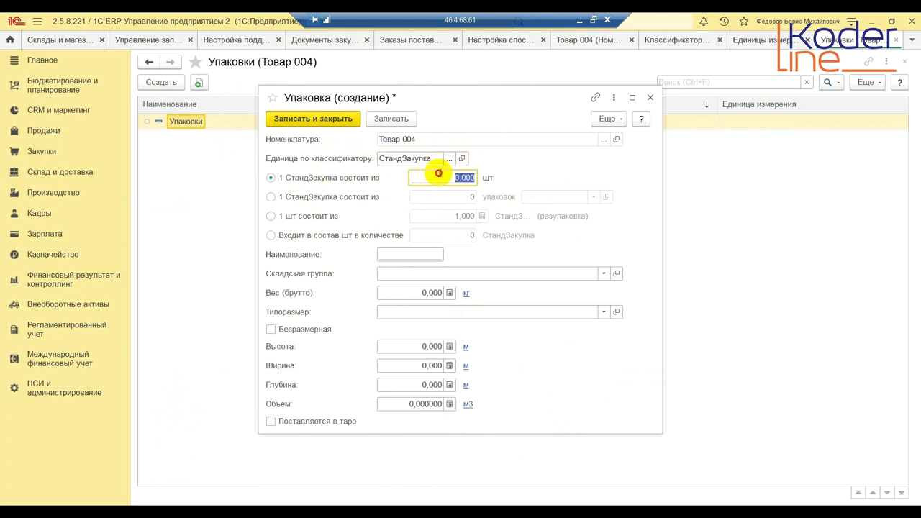
type("80")
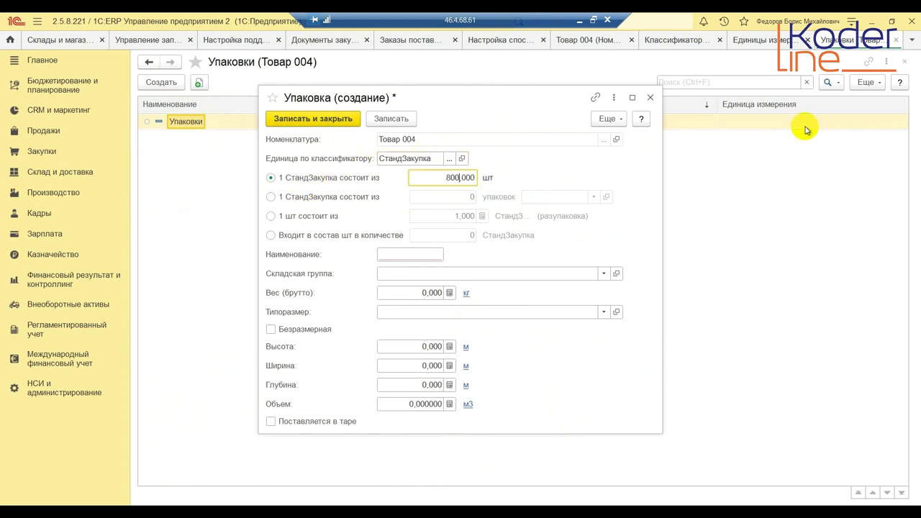
type("0")
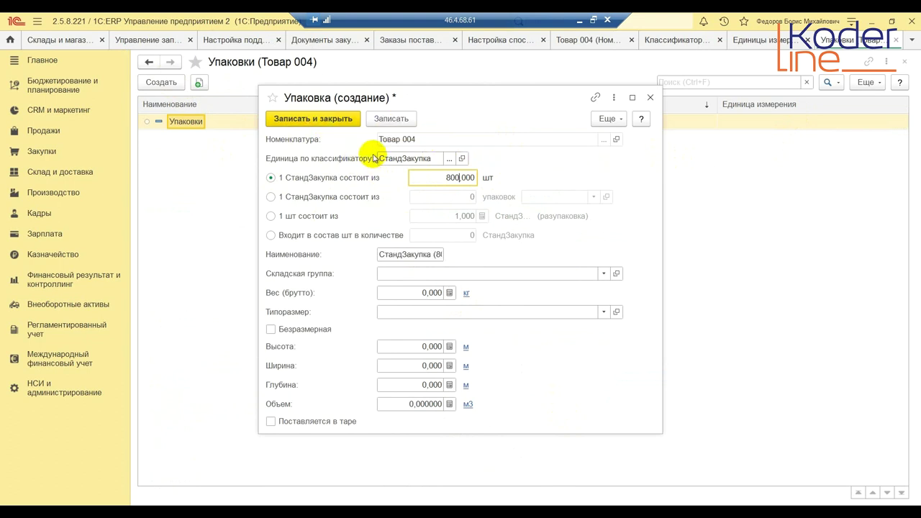
left_click(310, 121)
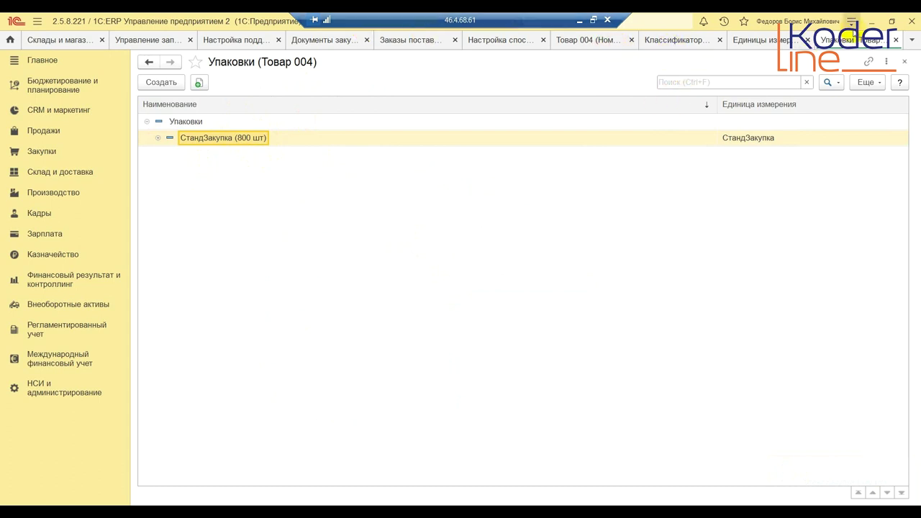
Step: Close the packaging list, units, classifiers and Товар 004 card to return to the supply method settings
left_click(896, 40)
left_click(896, 40)
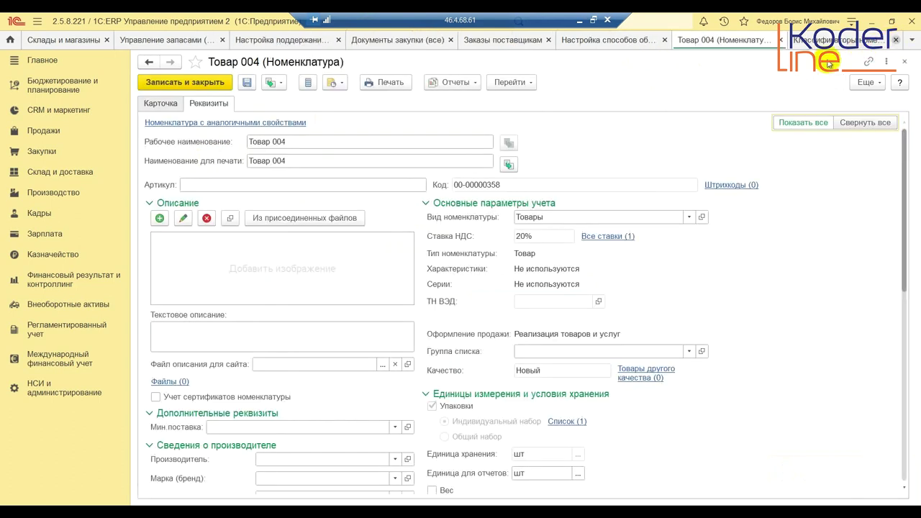
left_click(896, 40)
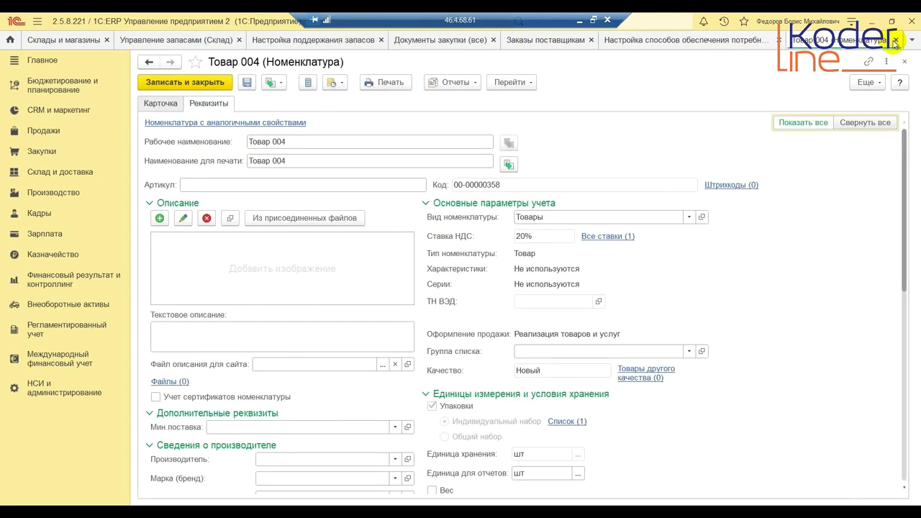
left_click(896, 40)
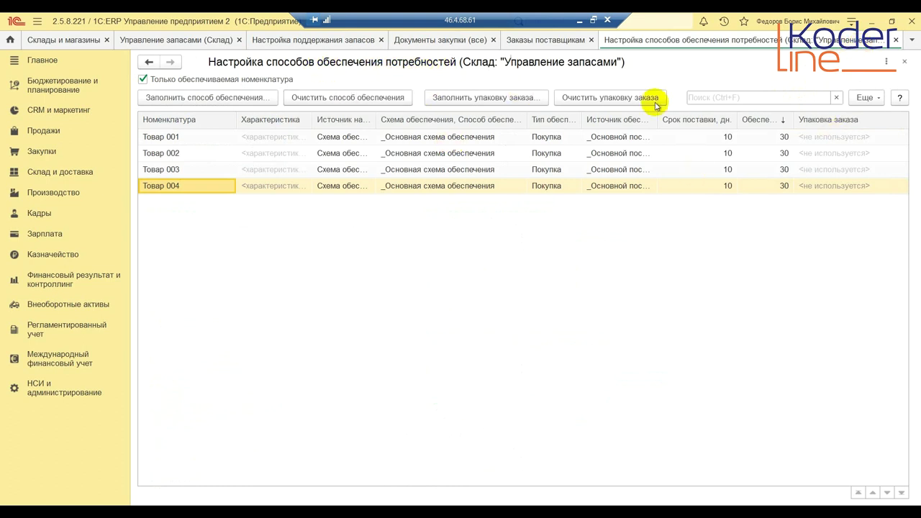
Step: Reopen the supply method settings of warehouse Управление запасами and assign СтандЗакупка (800 шт) as the order packaging of Товар 004
left_click(514, 101)
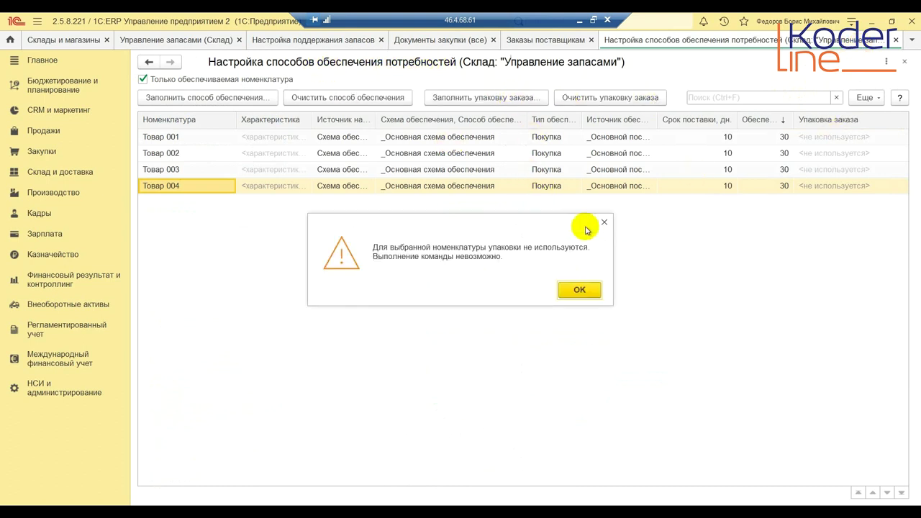
left_click(585, 289)
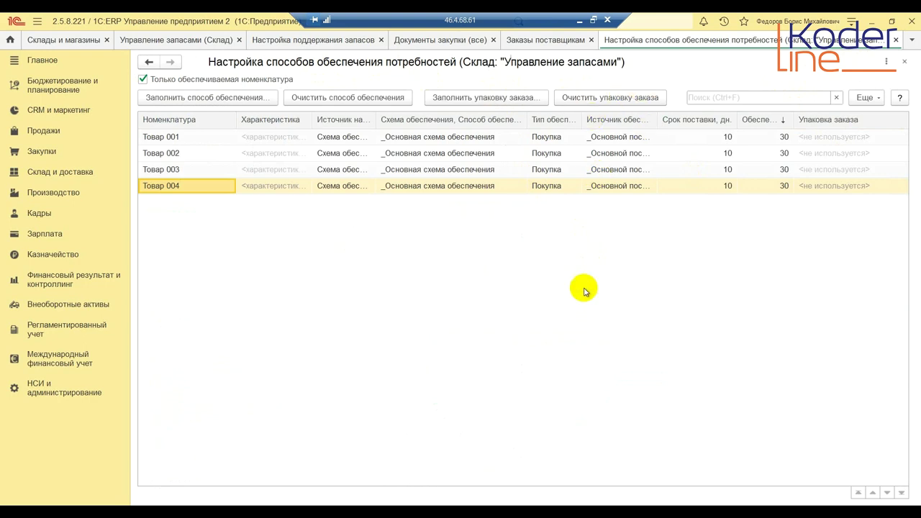
left_click(896, 39)
left_click(592, 347)
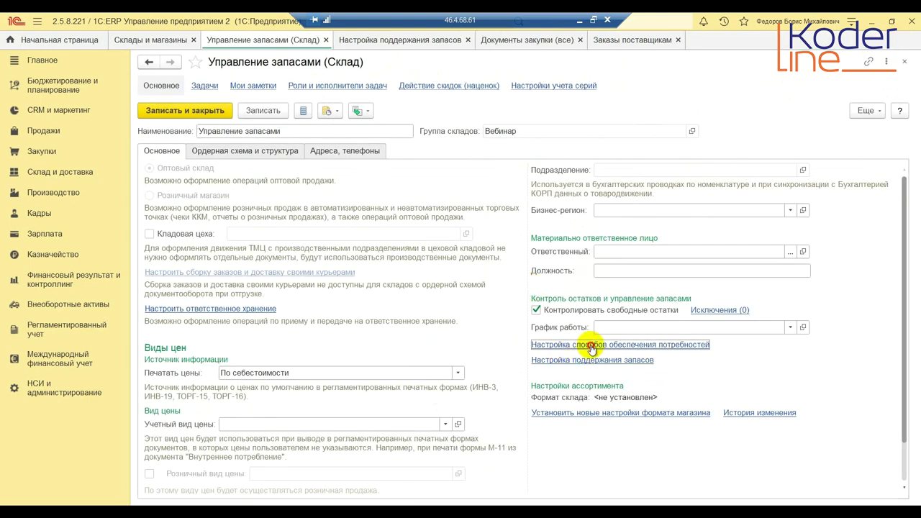
left_click(831, 186)
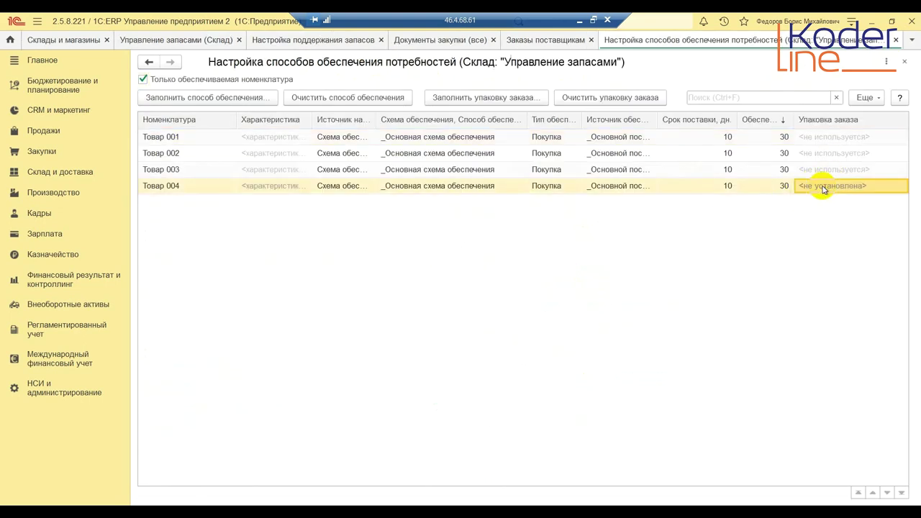
left_click(493, 101)
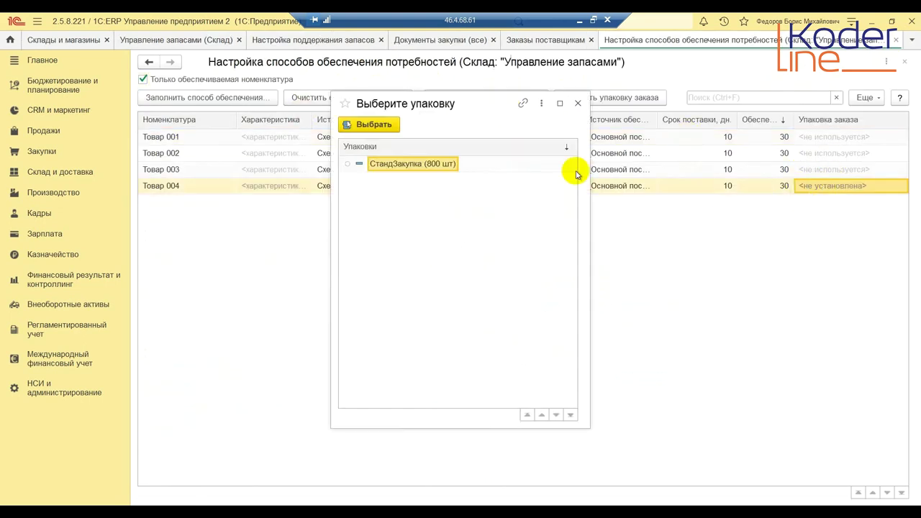
double_click(407, 170)
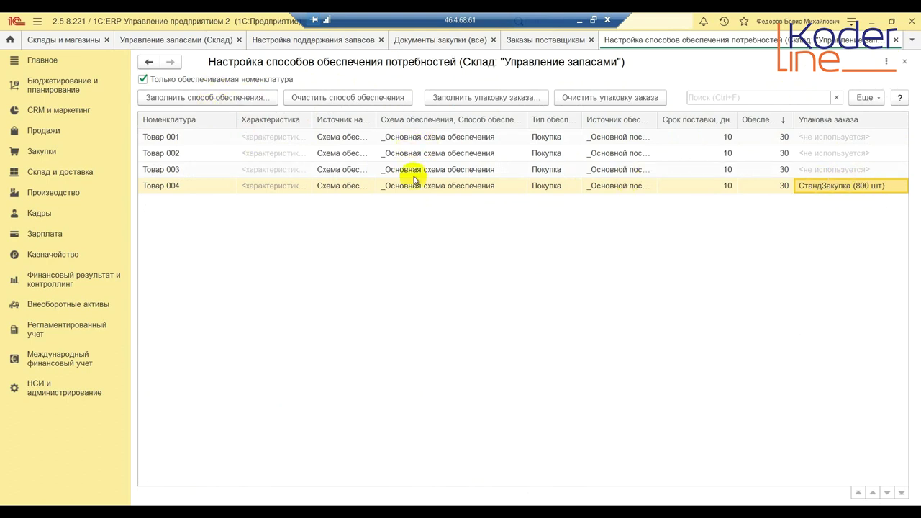
Step: Start forming supplier orders by needs for warehouse Управление запасами and proceed to the stock maintenance stage (Поддержание запасов)
left_click(896, 39)
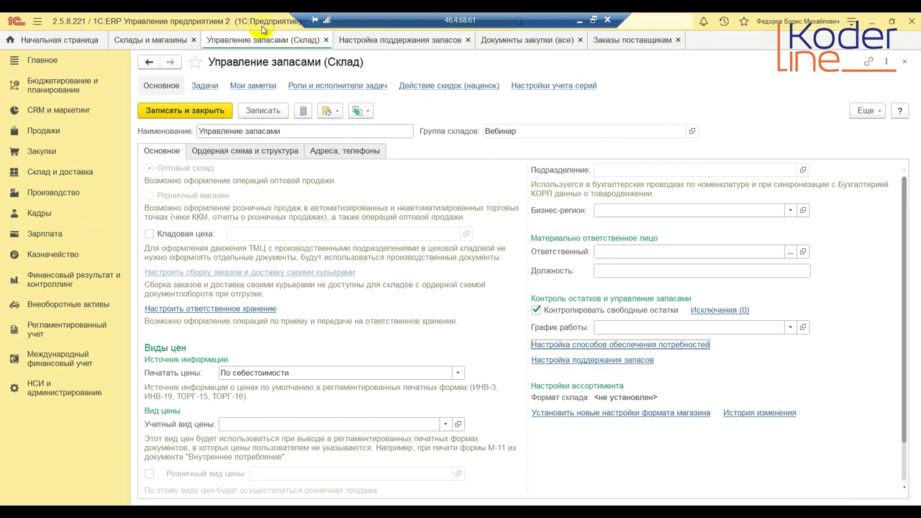
left_click(633, 38)
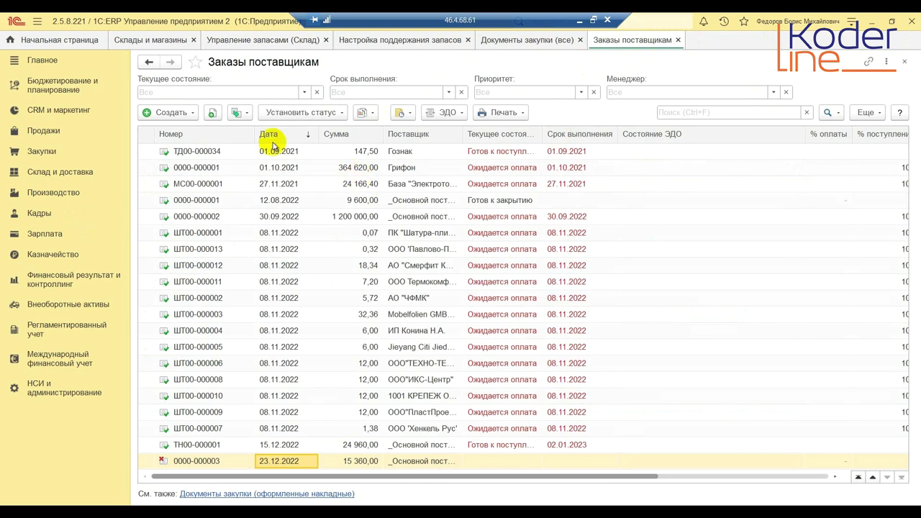
left_click(185, 112)
left_click(221, 169)
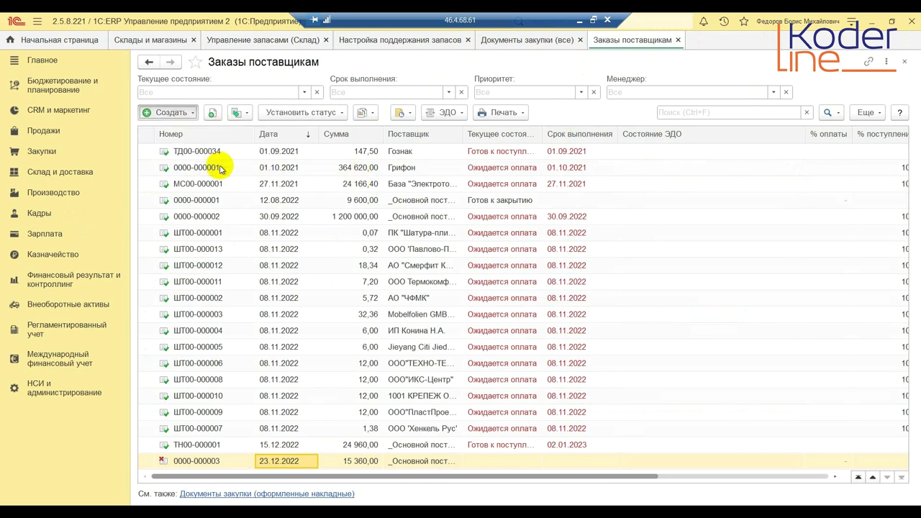
left_click(830, 494)
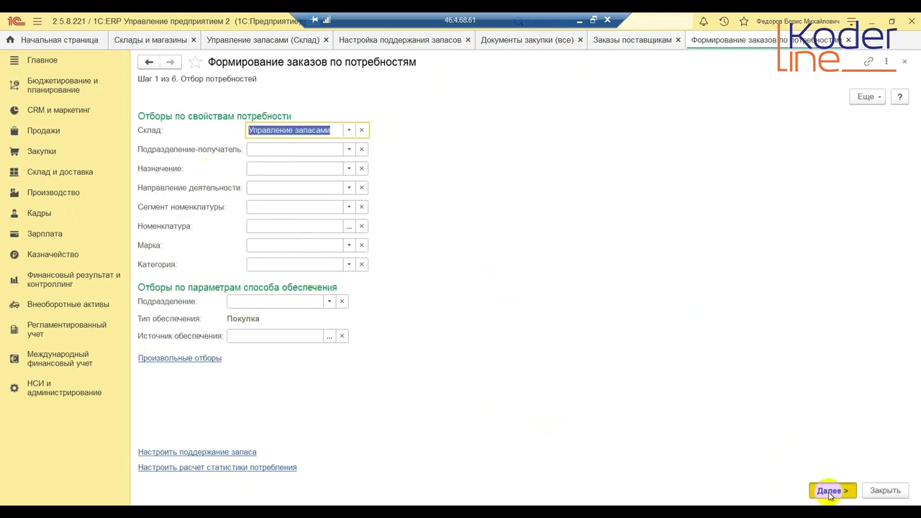
left_click(831, 492)
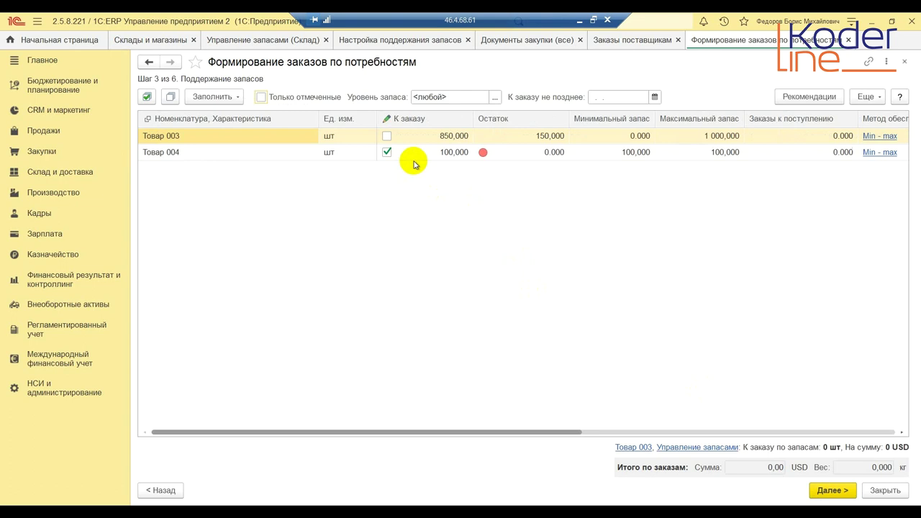
Step: Check the Товар 004 order line, proceed through the shipment needs and preview stages, and form the orders
left_click(627, 153)
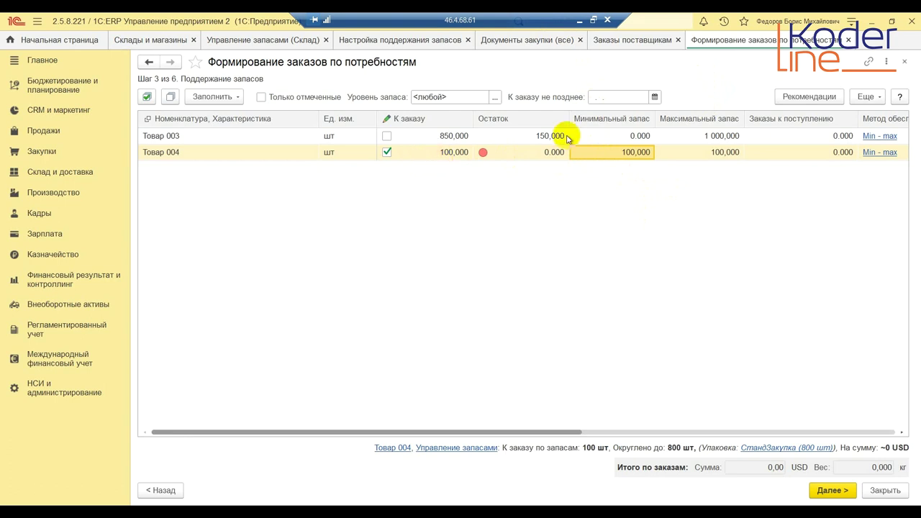
left_click(833, 493)
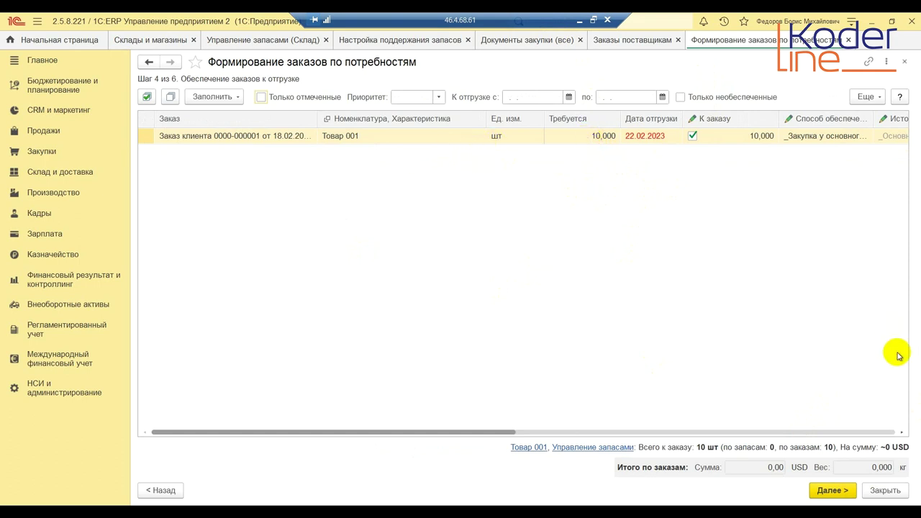
left_click(836, 491)
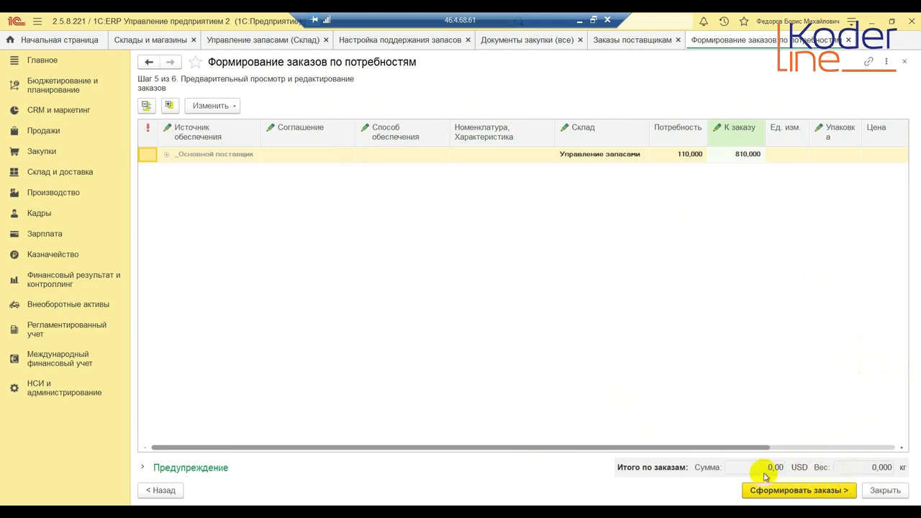
left_click(787, 493)
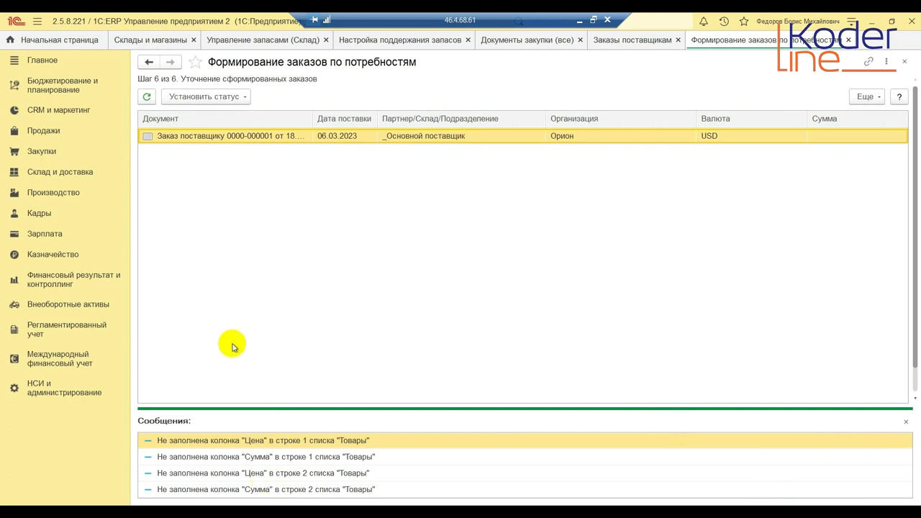
Step: Open the formed supplier order, examine the quantity and unit of measure of its Товар 004 line, and close the order
double_click(217, 136)
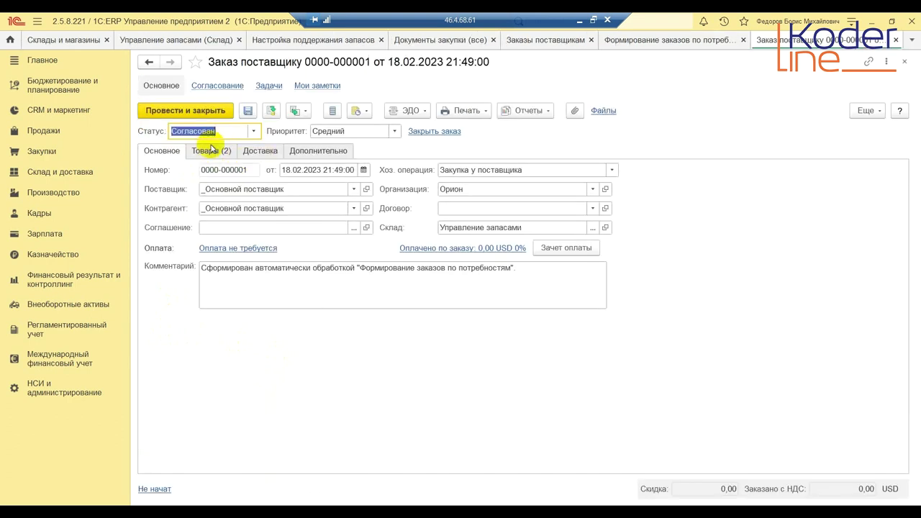
left_click(209, 151)
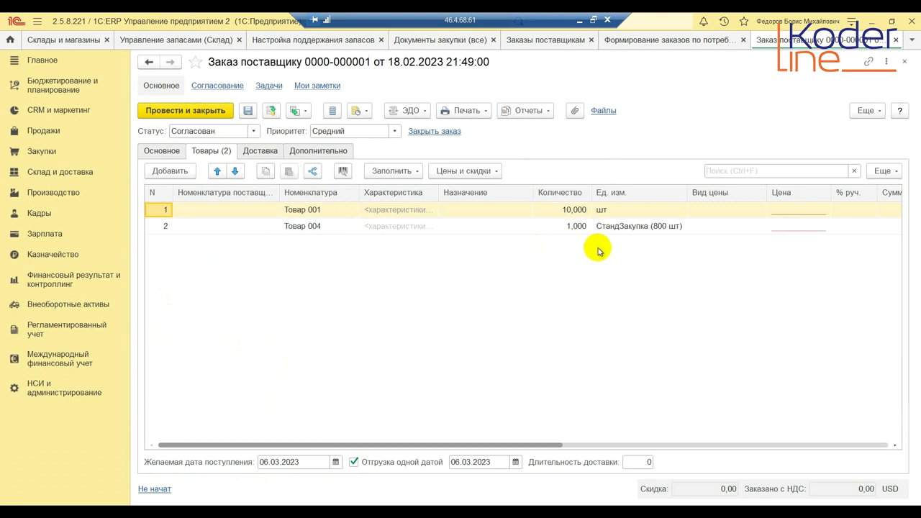
left_click(626, 232)
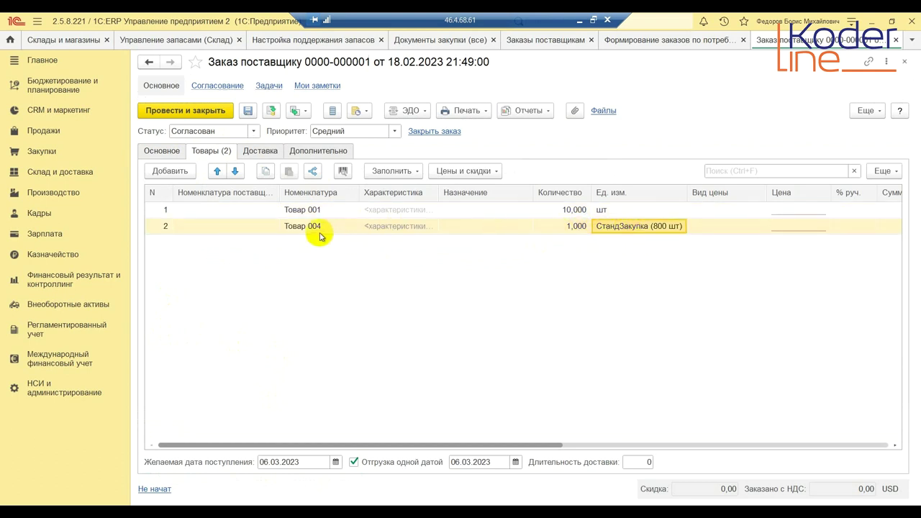
left_click(568, 231)
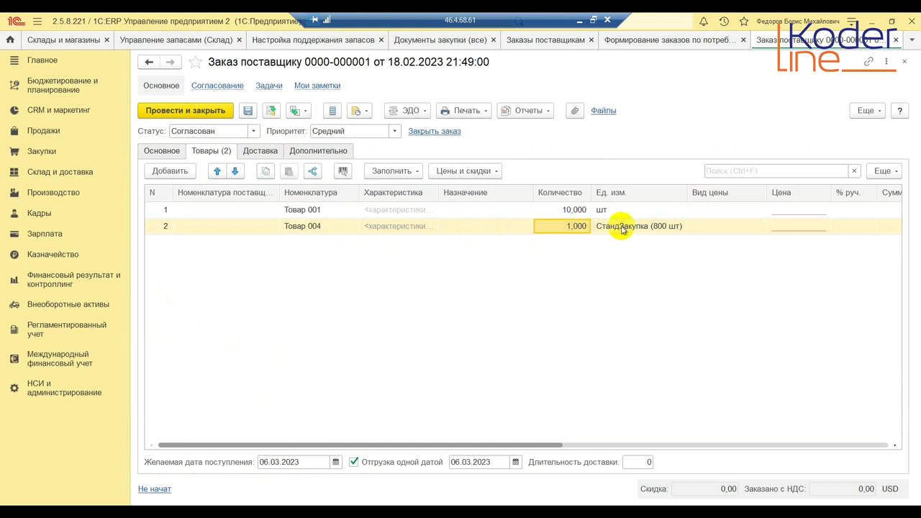
left_click(632, 229)
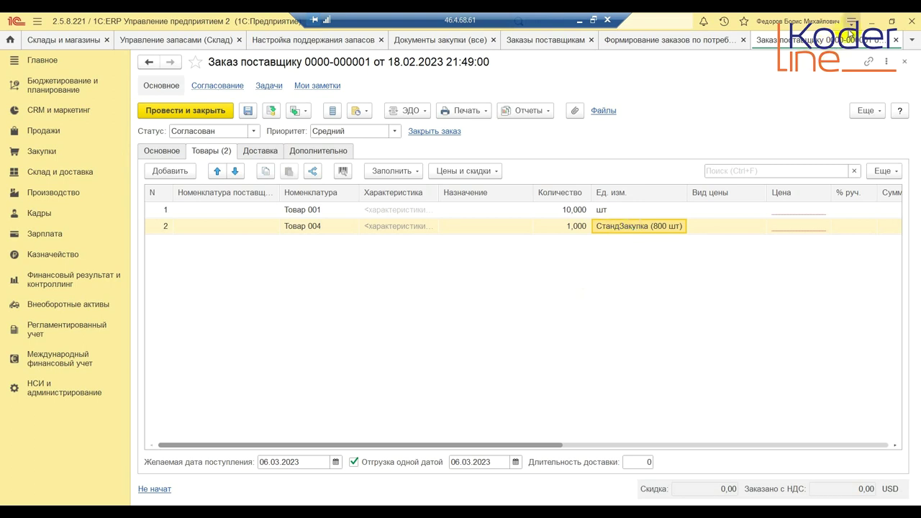
left_click(895, 43)
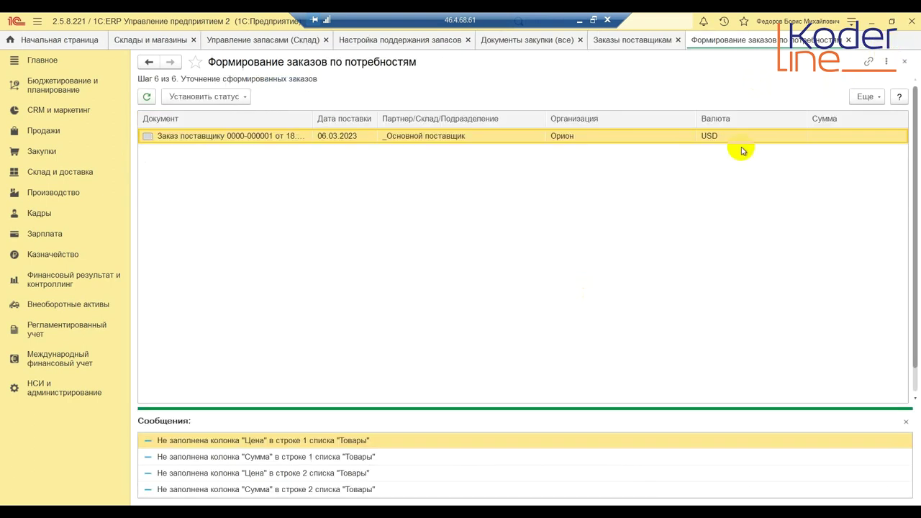
left_click(579, 22)
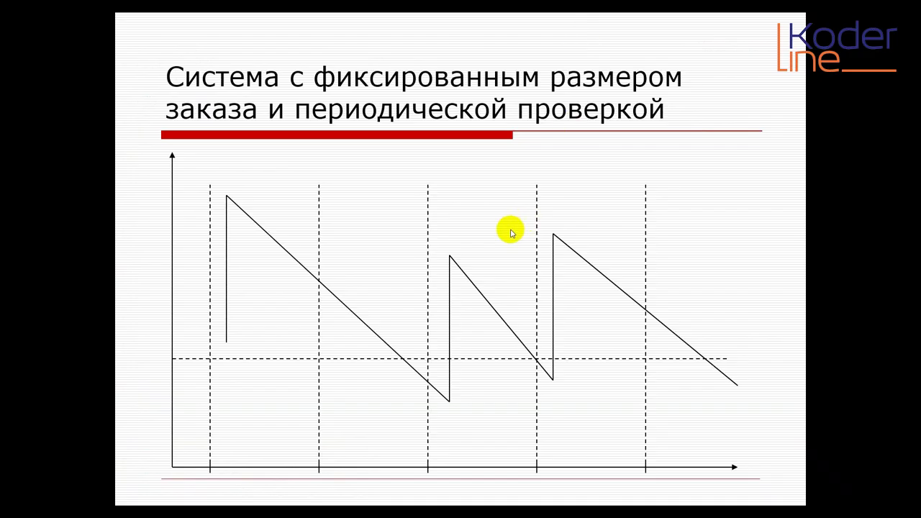
left_click(511, 233)
left_click(512, 233)
left_click(512, 233)
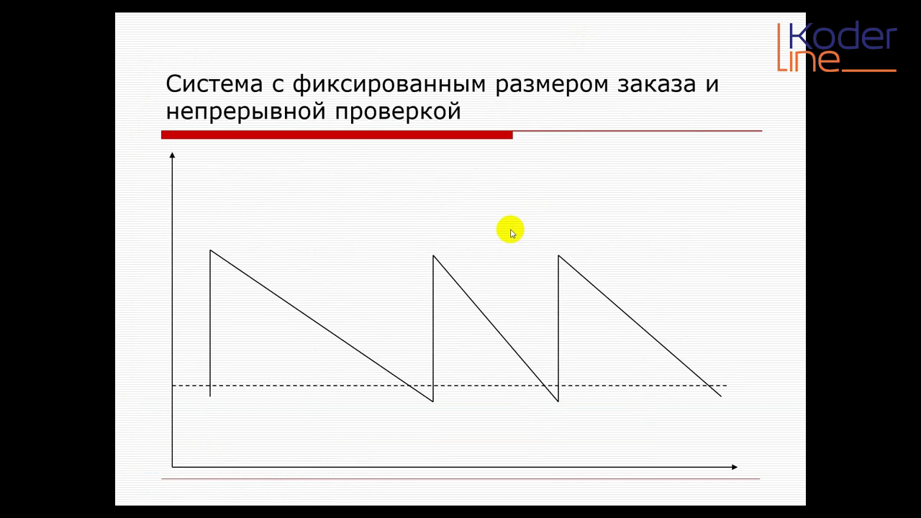
left_click(512, 234)
key("Left")
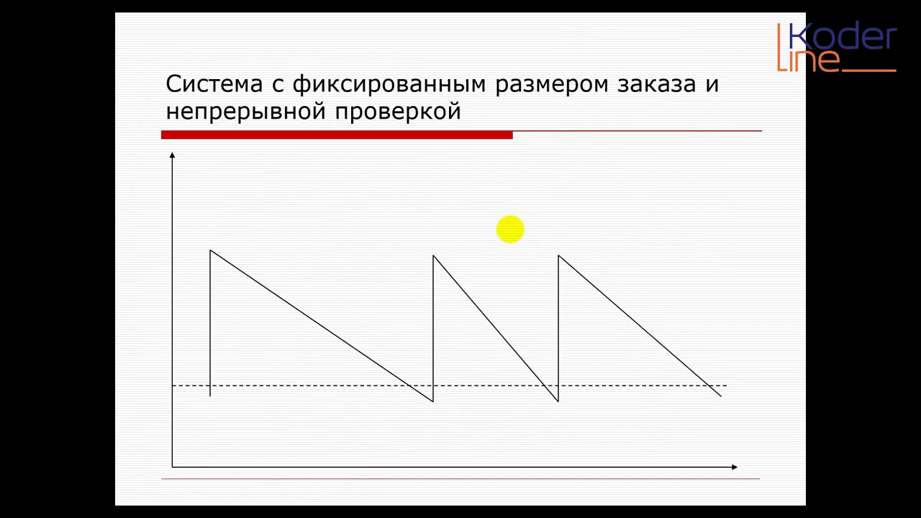